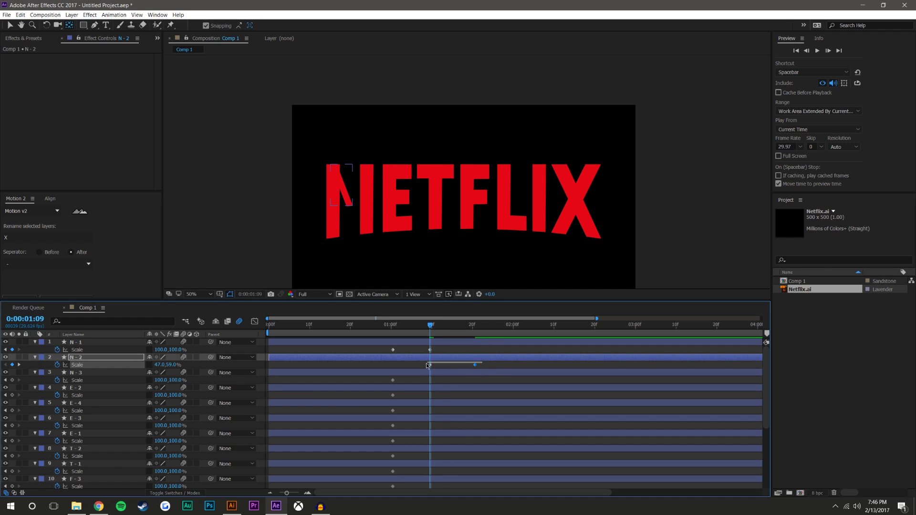
Remove all scale keyframes from the N - 2 layer and set its scale to 100%
{"action": "key", "text": "Delete"}
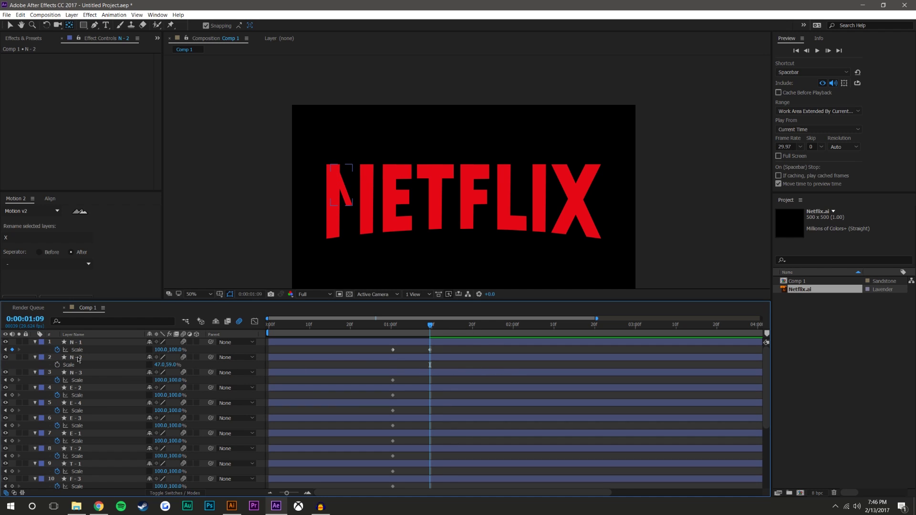
{"action": "left_click", "coordinate": [78, 358]}
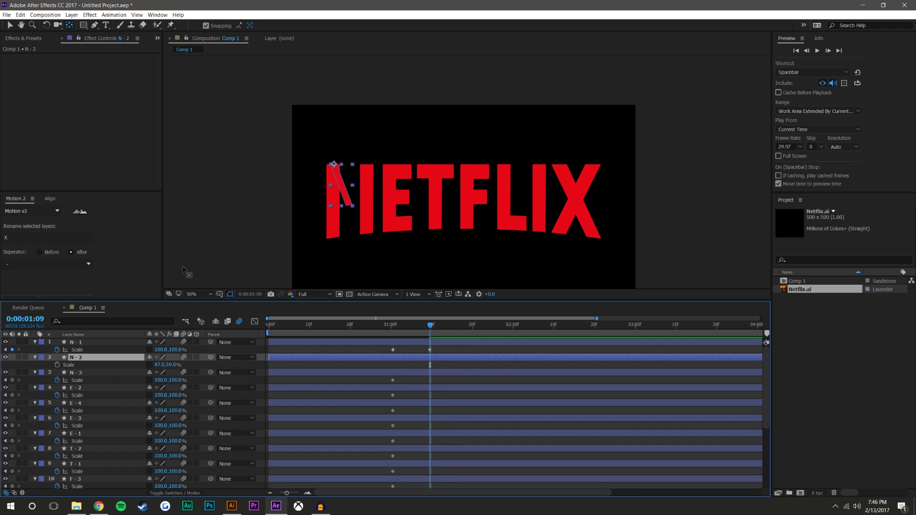
{"action": "left_click", "coordinate": [158, 365]}
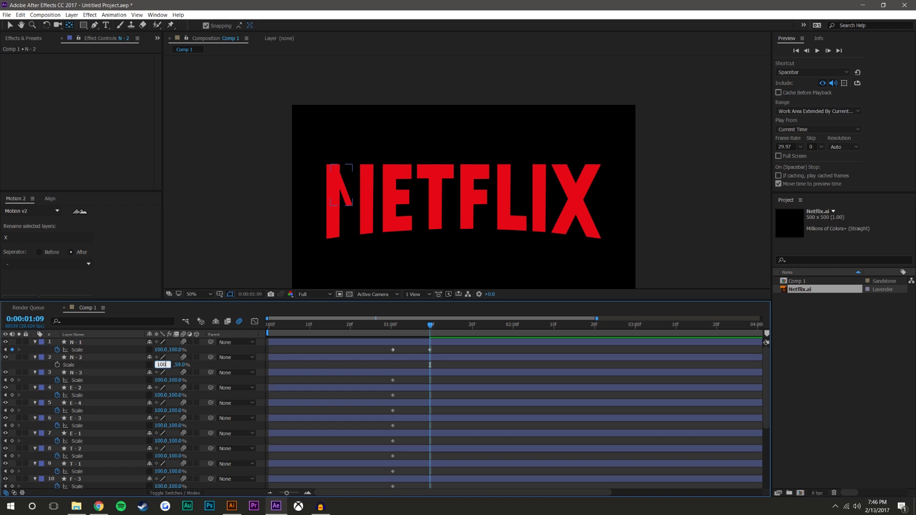
{"action": "type", "text": "100"}
{"action": "key", "text": "Return"}
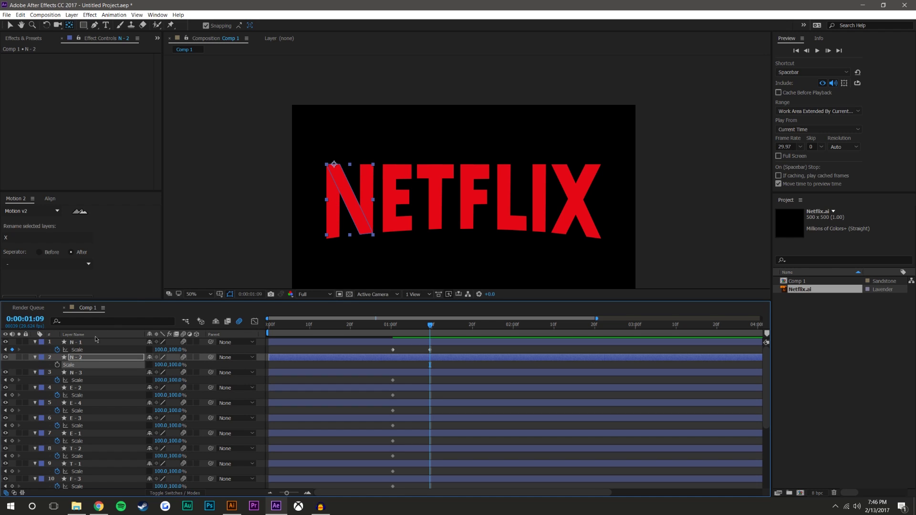
Filter N - 2's properties by "path", enable Path keyframing and place its full-shape keyframe at 0:00:01:19
{"action": "left_click", "coordinate": [83, 321]}
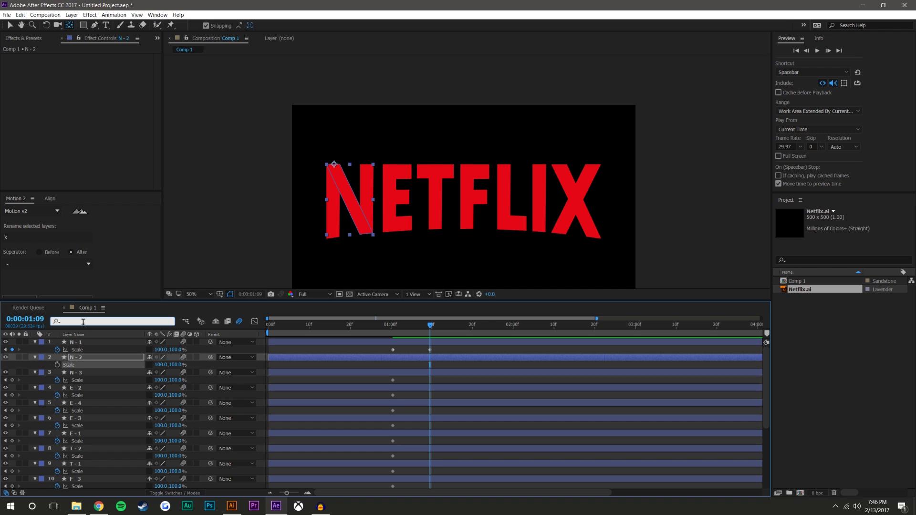
{"action": "type", "text": "path"}
{"action": "left_click", "coordinate": [111, 387]}
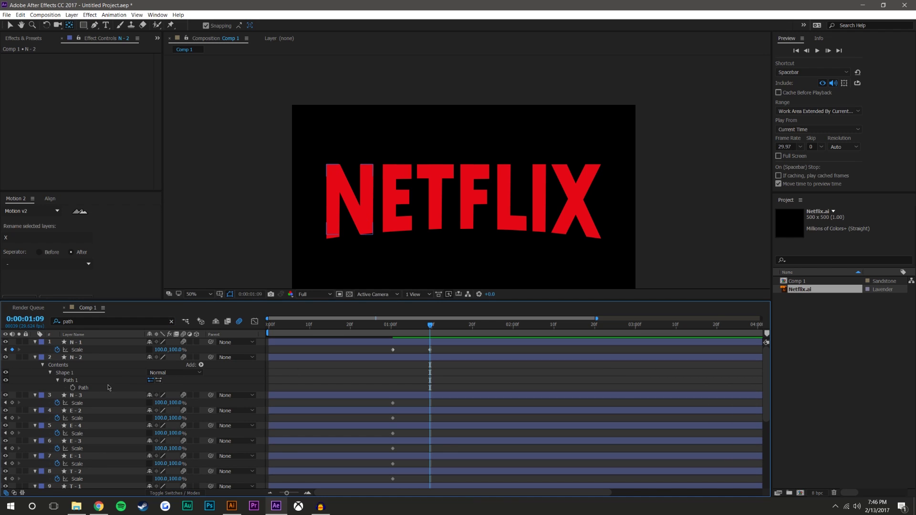
{"action": "left_click", "coordinate": [73, 388]}
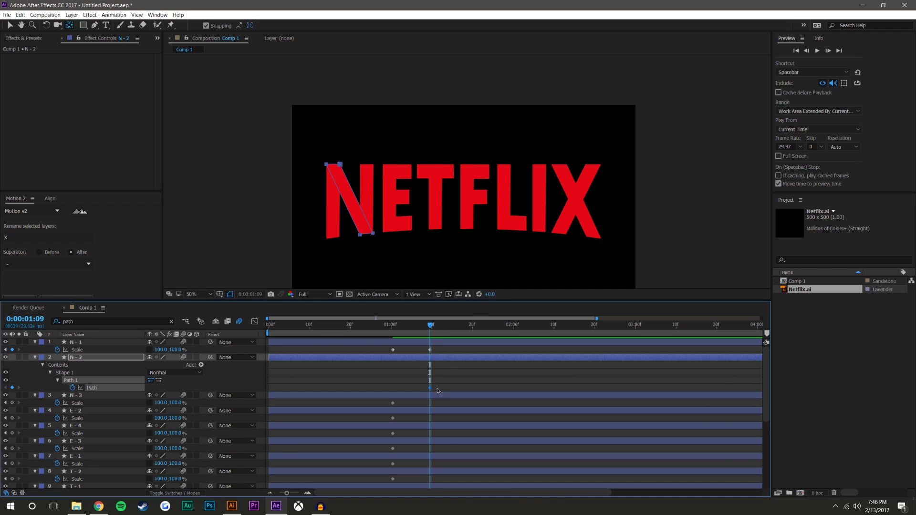
{"action": "left_click", "coordinate": [472, 330]}
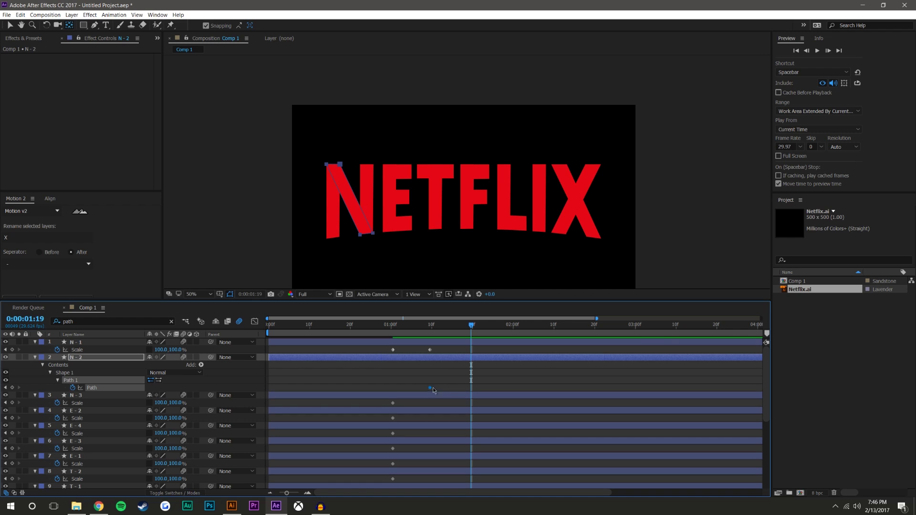
{"action": "left_click_drag", "start_coordinate": [430, 388], "coordinate": [470, 387]}
At 0:00:01:09, move the lower path points of the N's diagonal stroke up to its top edge
{"action": "left_click_drag", "start_coordinate": [472, 324], "coordinate": [429, 340]}
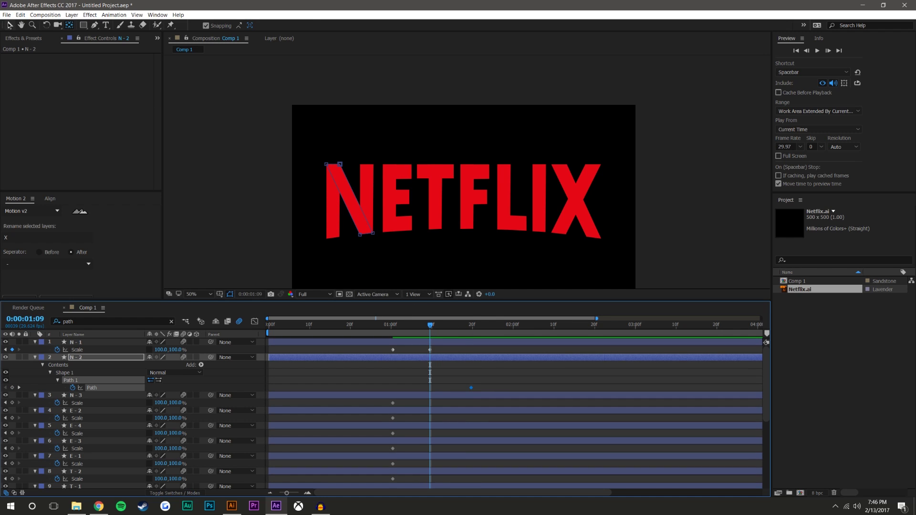
{"action": "left_click", "coordinate": [9, 25]}
{"action": "left_click", "coordinate": [372, 235]}
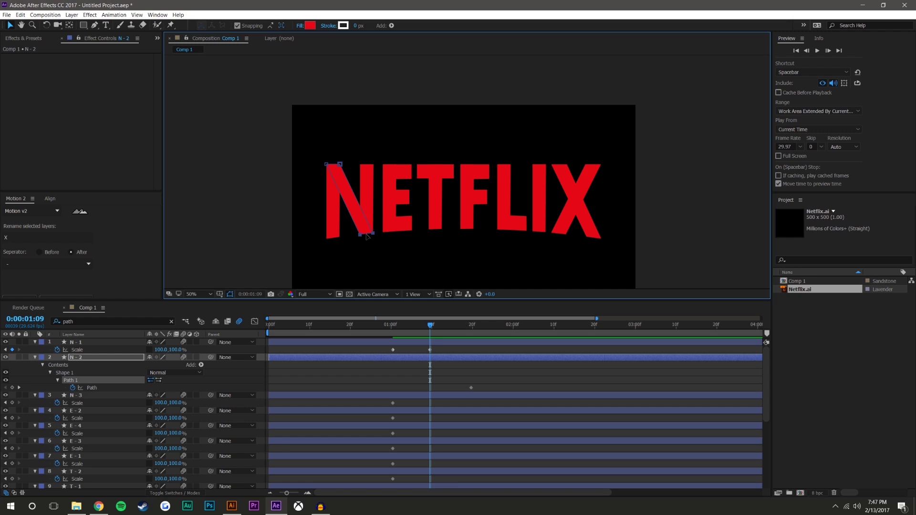
{"action": "left_click_drag", "start_coordinate": [340, 206], "coordinate": [321, 173]}
{"action": "scroll", "coordinate": [336, 167], "scroll_direction": "up", "scroll_amount": 5}
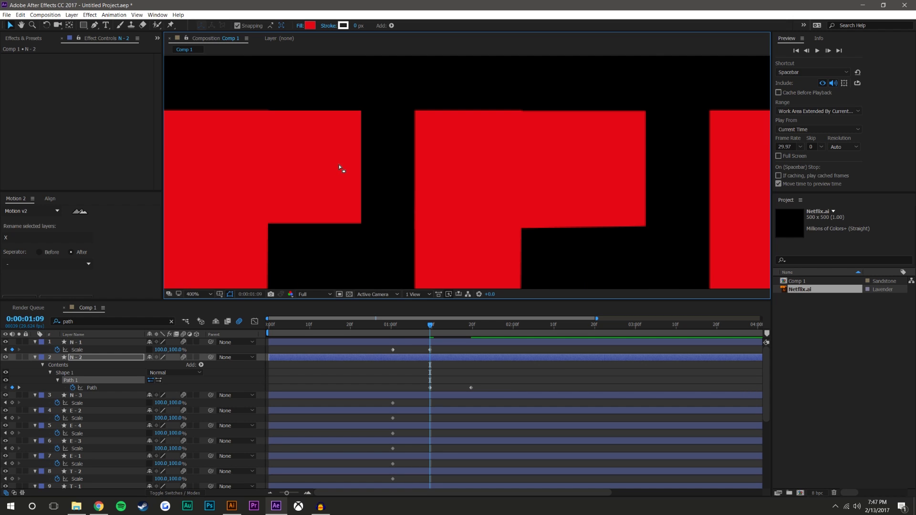
{"action": "scroll", "coordinate": [458, 168], "scroll_direction": "down", "scroll_amount": 1}
{"action": "left_click_drag", "start_coordinate": [430, 146], "coordinate": [532, 198]}
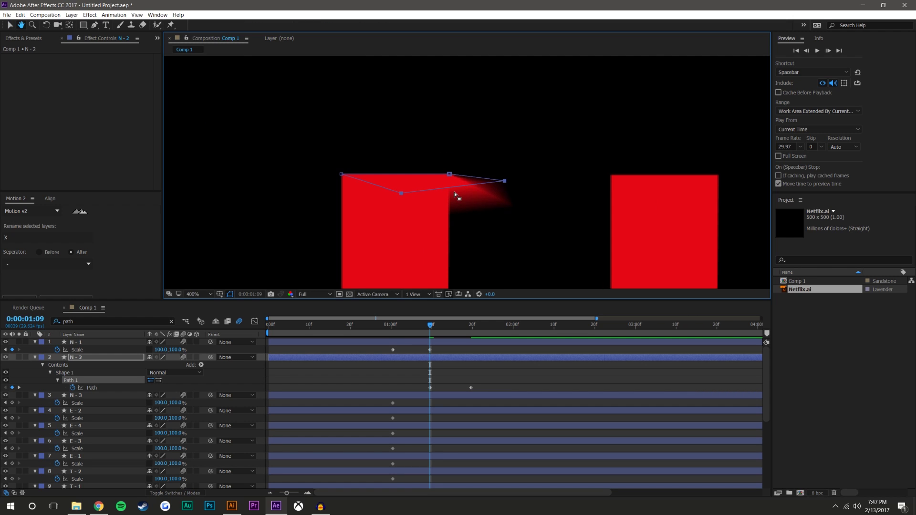
{"action": "left_click_drag", "start_coordinate": [448, 190], "coordinate": [390, 172]}
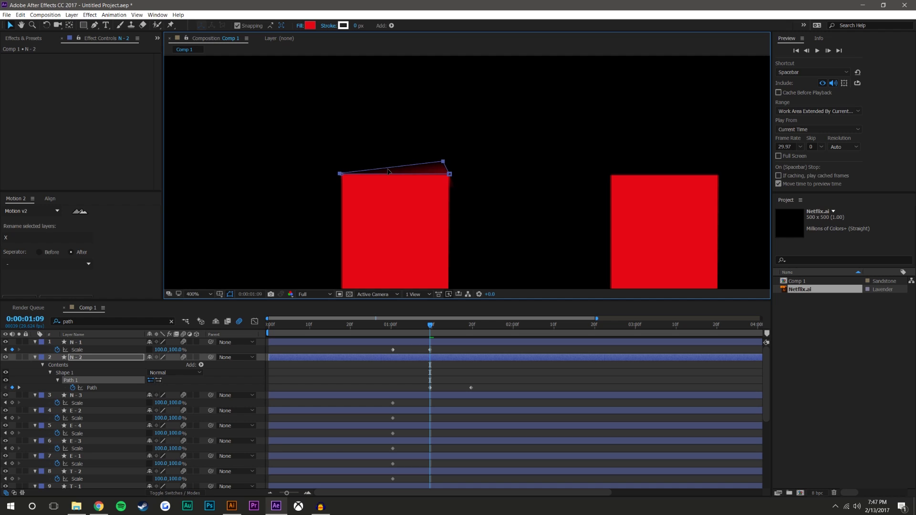
Align the raised path point of N - 2 with the stroke's top-right corner so the shape collapses flat
{"action": "double_click", "coordinate": [438, 169]}
{"action": "left_click", "coordinate": [447, 165]}
{"action": "left_click", "coordinate": [435, 168]}
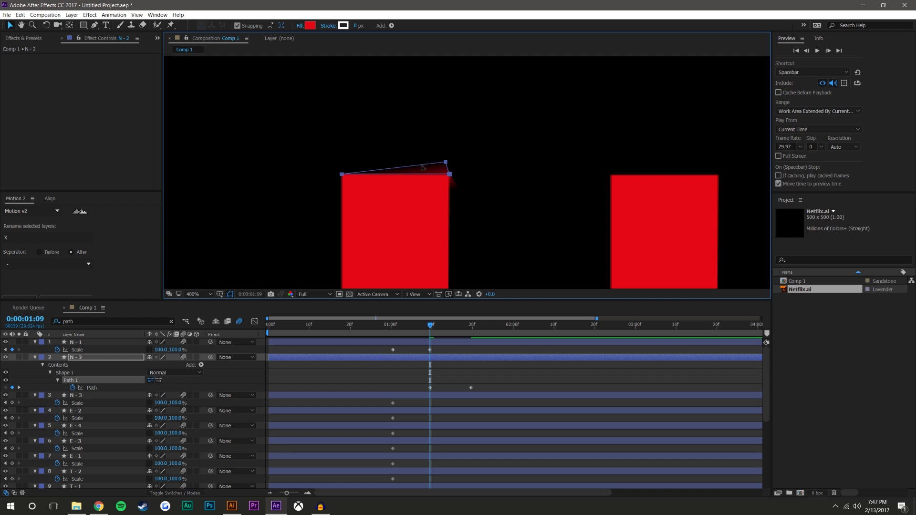
{"action": "double_click", "coordinate": [442, 169]}
{"action": "double_click", "coordinate": [446, 167]}
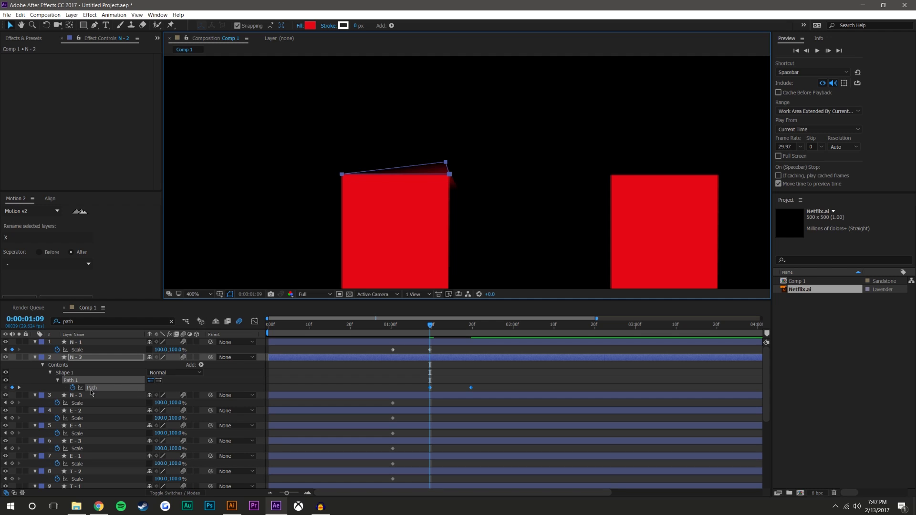
{"action": "left_click", "coordinate": [465, 391]}
{"action": "left_click_drag", "start_coordinate": [446, 163], "coordinate": [450, 174]}
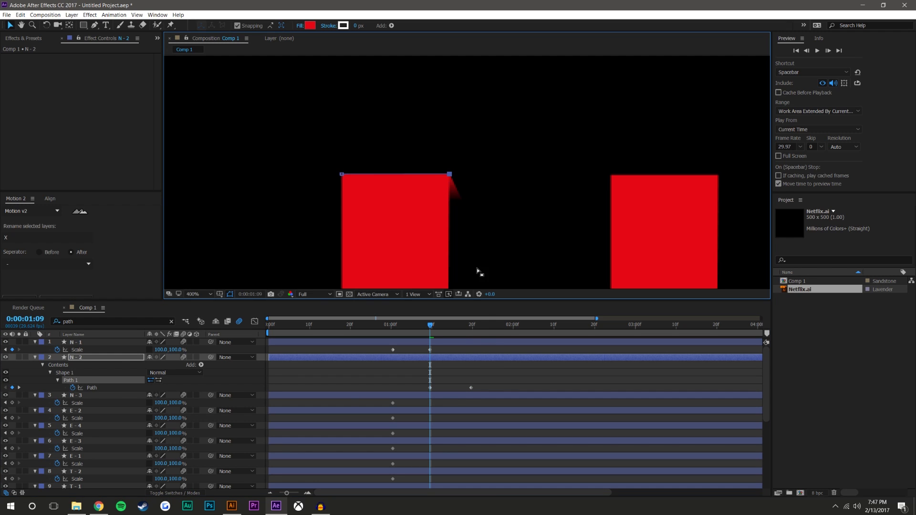
Preview the path animation of the N's diagonal stroke
{"action": "left_click", "coordinate": [471, 241]}
{"action": "key", "text": "space"}
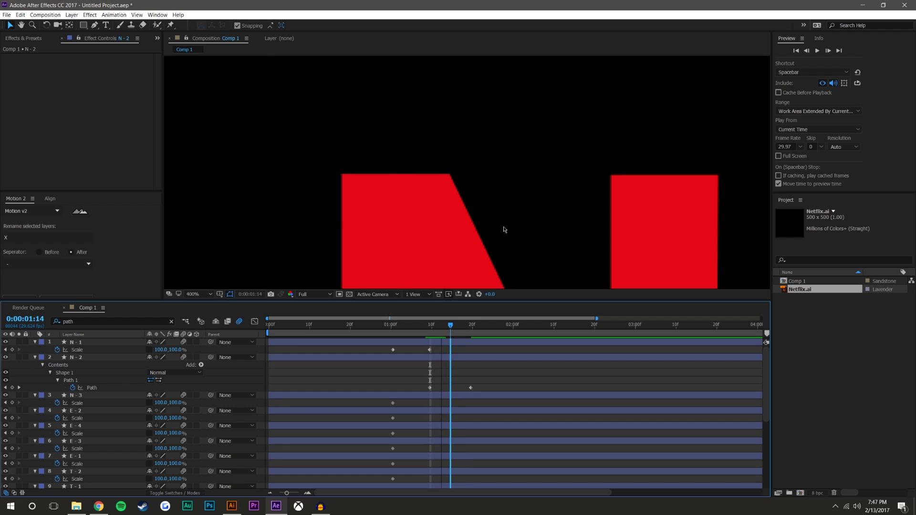
{"action": "scroll", "coordinate": [497, 248], "scroll_direction": "down", "scroll_amount": 6}
Move N - 3's full-scale keyframe to 0:00:01:29 and keyframe its vertical scale at 0% at 0:00:01:19
{"action": "left_click_drag", "start_coordinate": [412, 326], "coordinate": [479, 313]}
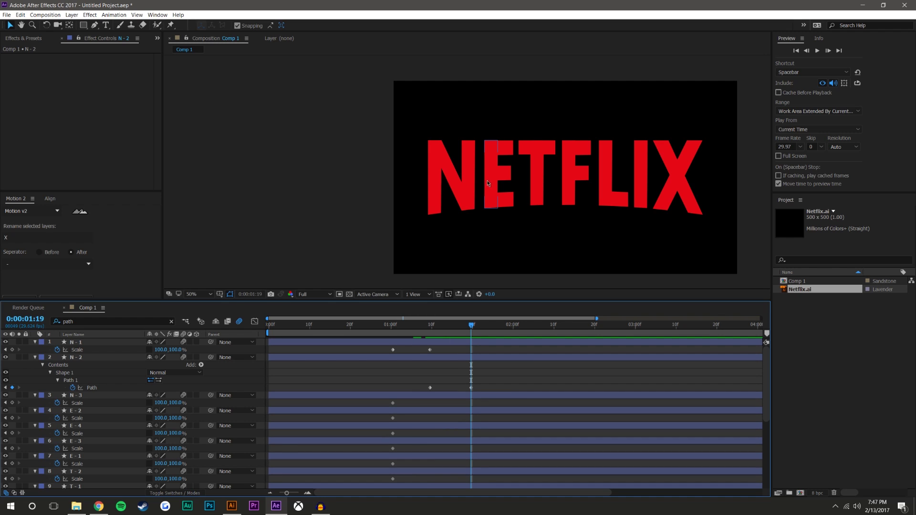
{"action": "left_click", "coordinate": [92, 397]}
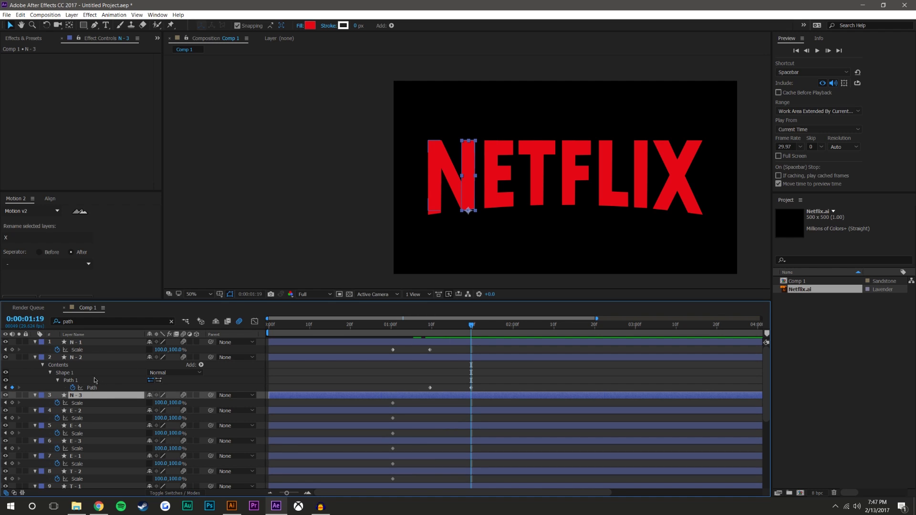
{"action": "left_click_drag", "start_coordinate": [473, 326], "coordinate": [512, 326]}
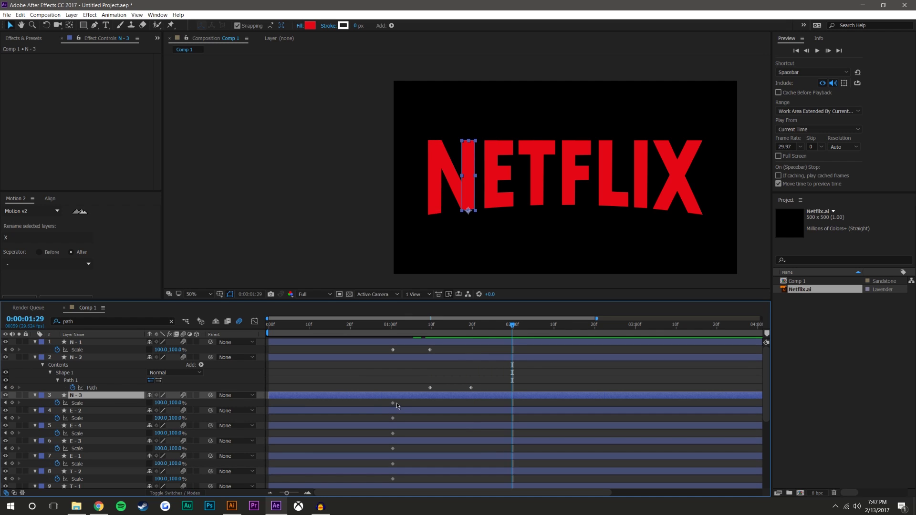
{"action": "left_click_drag", "start_coordinate": [393, 405], "coordinate": [512, 403]}
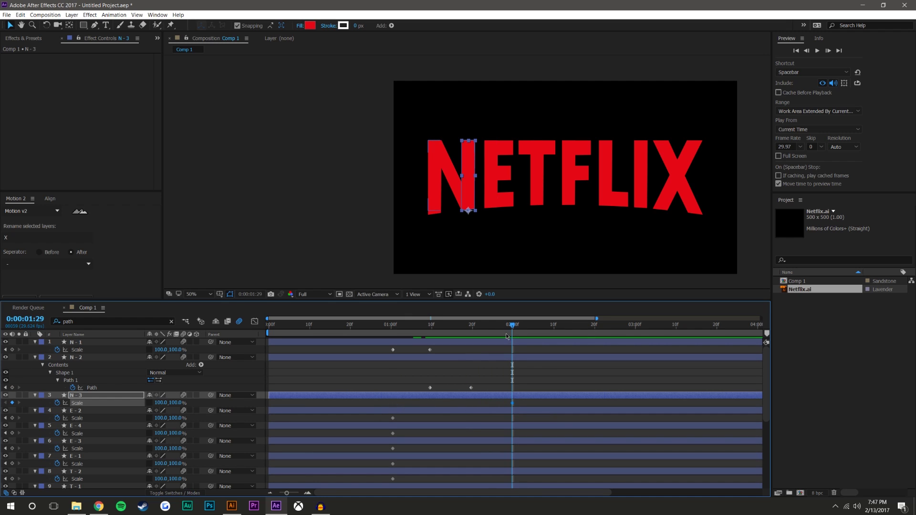
{"action": "left_click_drag", "start_coordinate": [478, 335], "coordinate": [472, 335]}
{"action": "key", "text": "ctrl+v"}
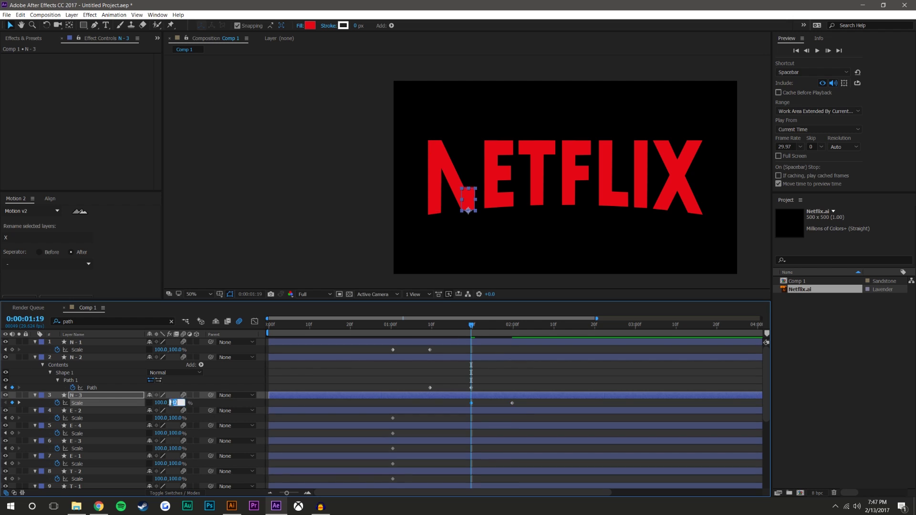
{"action": "key", "text": "F2"}
{"action": "key", "text": "space"}
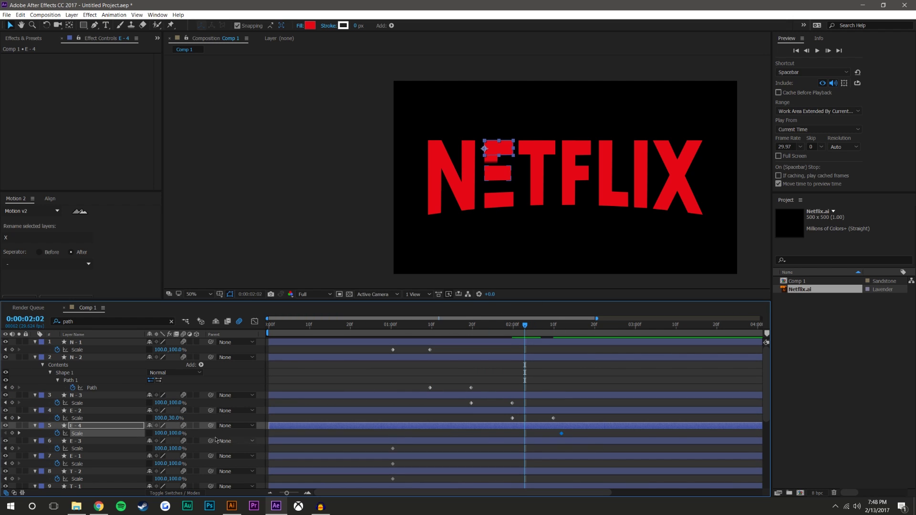
Stagger growth keyframes over the remaining letter pieces, using Scale for E through I and Path for the X strokes
{"action": "left_click_drag", "start_coordinate": [525, 326], "coordinate": [537, 327]}
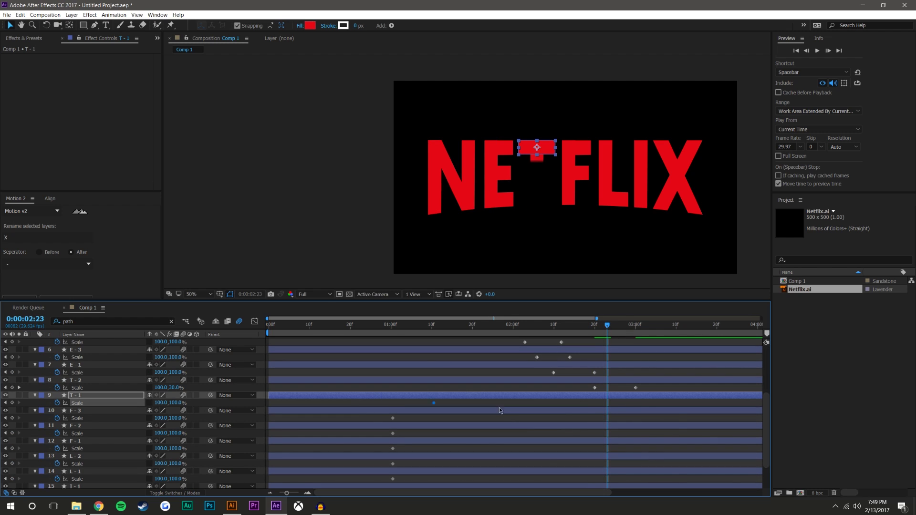
{"action": "left_click", "coordinate": [162, 403]}
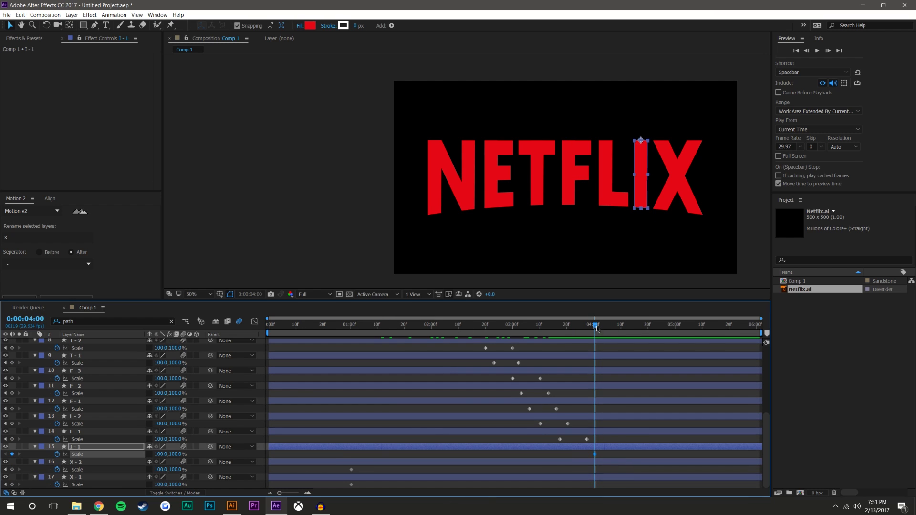
{"action": "left_click_drag", "start_coordinate": [595, 326], "coordinate": [620, 325]}
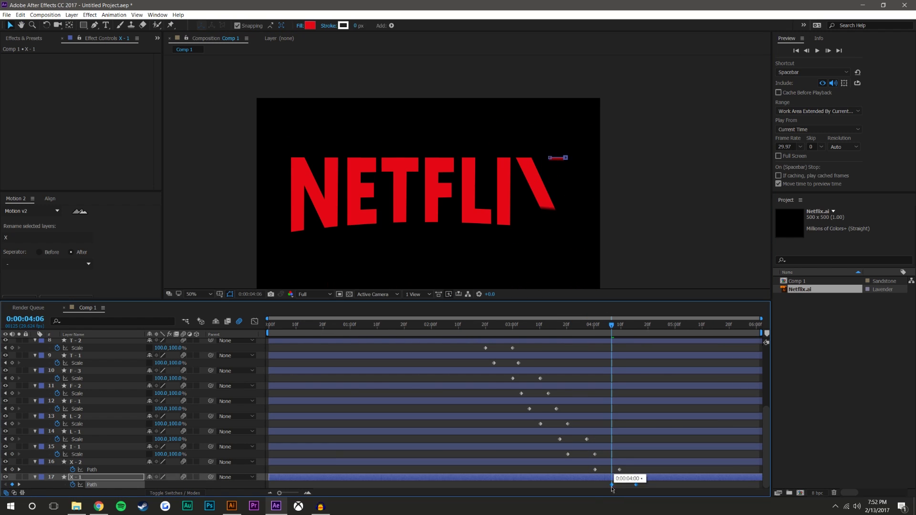
Enlarge the timeline to show all 17 layers and play through the staggered keyframes
{"action": "left_click_drag", "start_coordinate": [614, 326], "coordinate": [297, 325]}
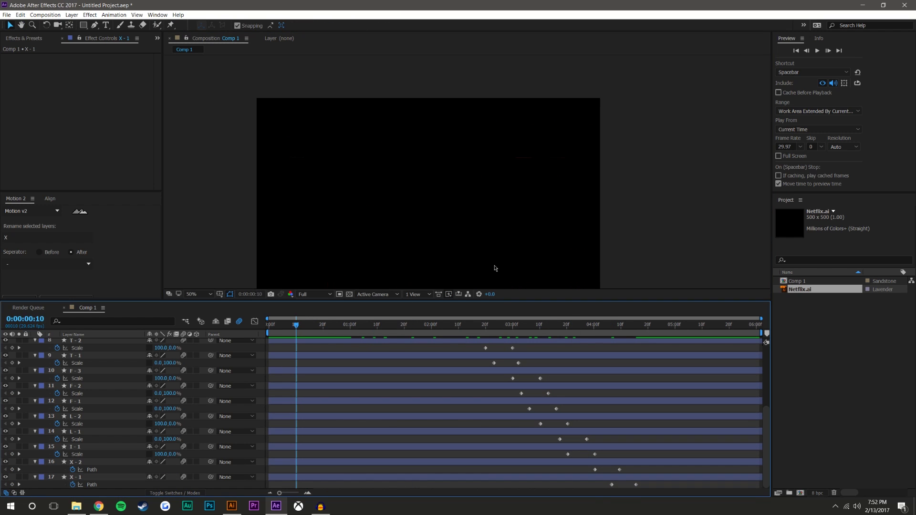
{"action": "scroll", "coordinate": [549, 256], "scroll_direction": "down", "scroll_amount": 1}
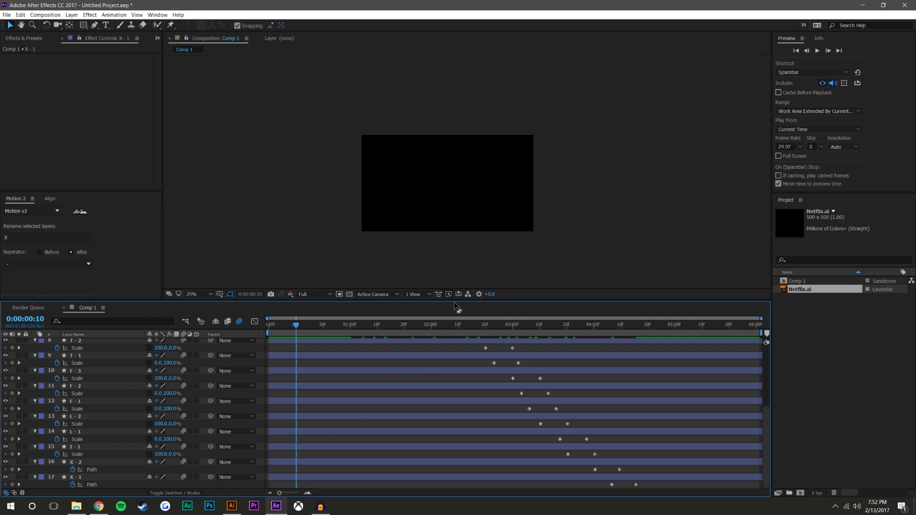
{"action": "left_click_drag", "start_coordinate": [454, 302], "coordinate": [455, 192]}
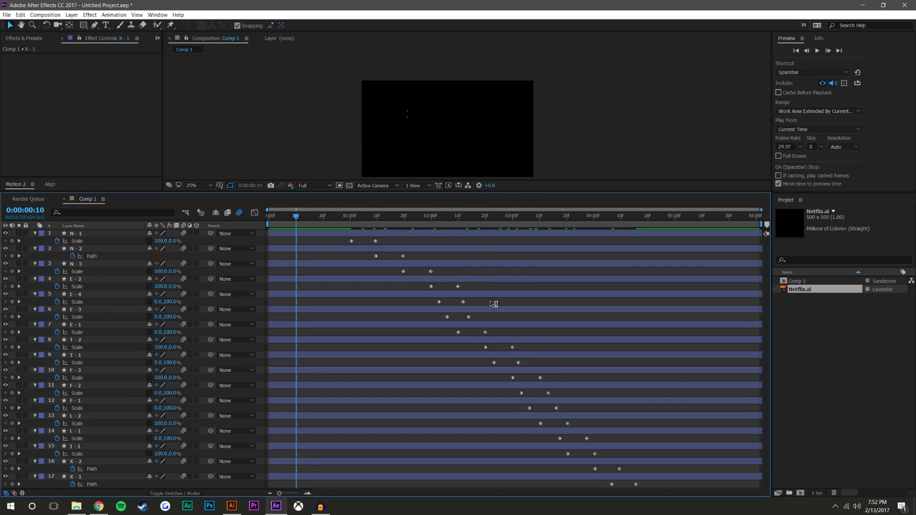
{"action": "left_click_drag", "start_coordinate": [344, 219], "coordinate": [508, 239]}
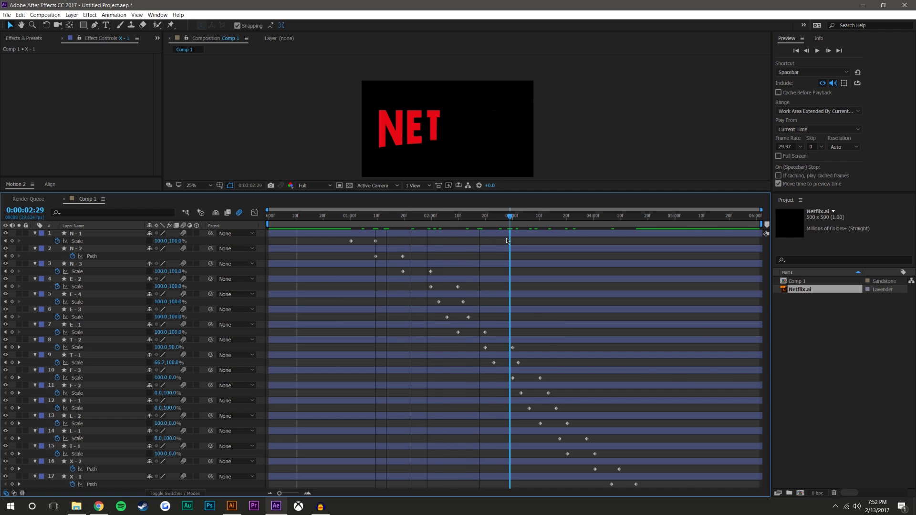
Restore the composition view's height and examine the partly revealed letters up close at 0:00:02:29
{"action": "scroll", "coordinate": [396, 119], "scroll_direction": "up", "scroll_amount": 1}
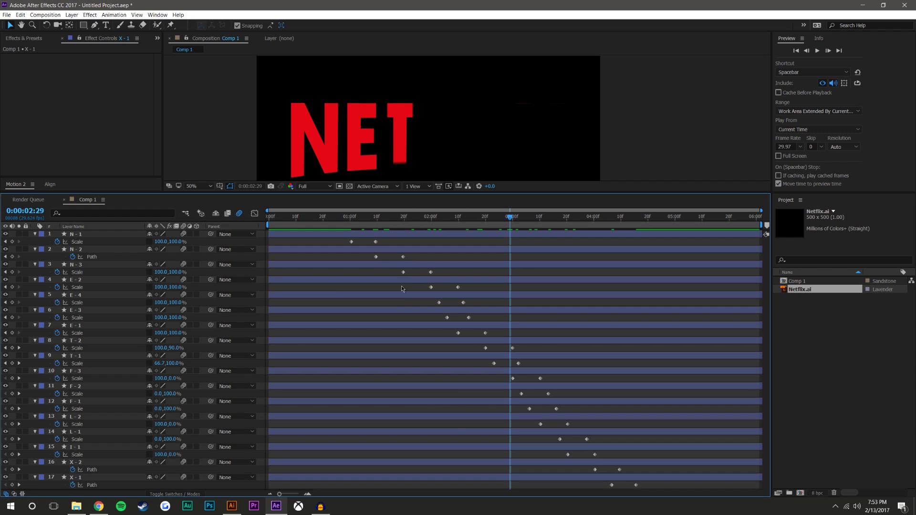
{"action": "left_click_drag", "start_coordinate": [400, 192], "coordinate": [400, 301]}
{"action": "scroll", "coordinate": [286, 188], "scroll_direction": "up", "scroll_amount": 2}
{"action": "left_click_drag", "start_coordinate": [285, 188], "coordinate": [486, 171]}
{"action": "left_click", "coordinate": [409, 136]}
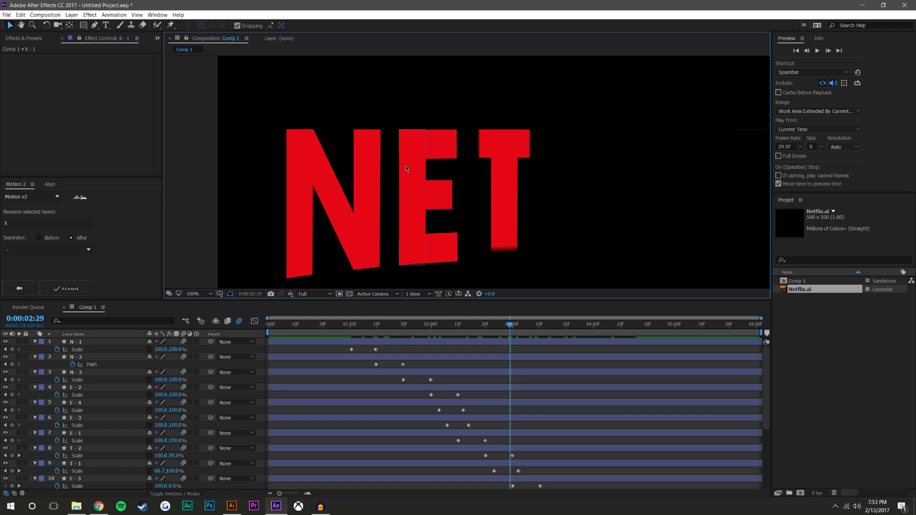
{"action": "left_click", "coordinate": [412, 157]}
{"action": "left_click", "coordinate": [526, 464]}
{"action": "key", "text": "comma"}
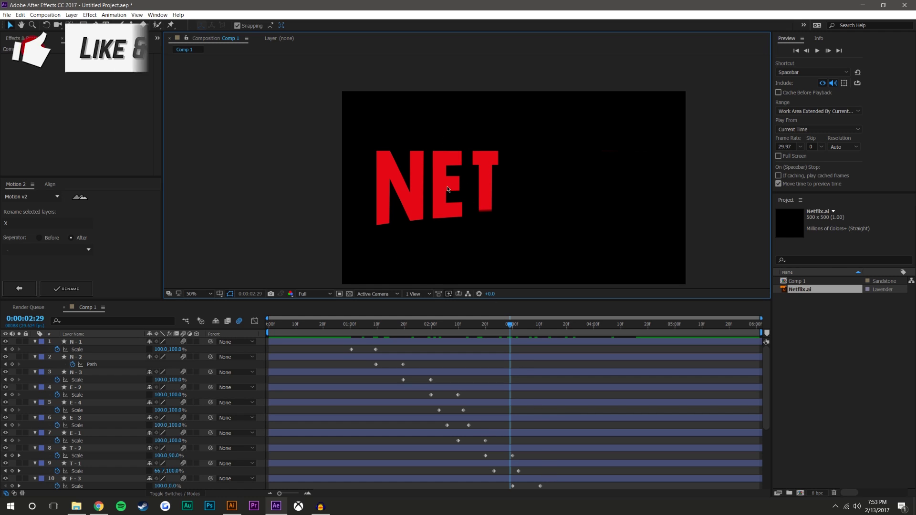
Preview the whole logo reveal from 0:00:00:00
{"action": "left_click", "coordinate": [531, 340]}
{"action": "left_click_drag", "start_coordinate": [507, 327], "coordinate": [268, 326]}
{"action": "left_click", "coordinate": [817, 52]}
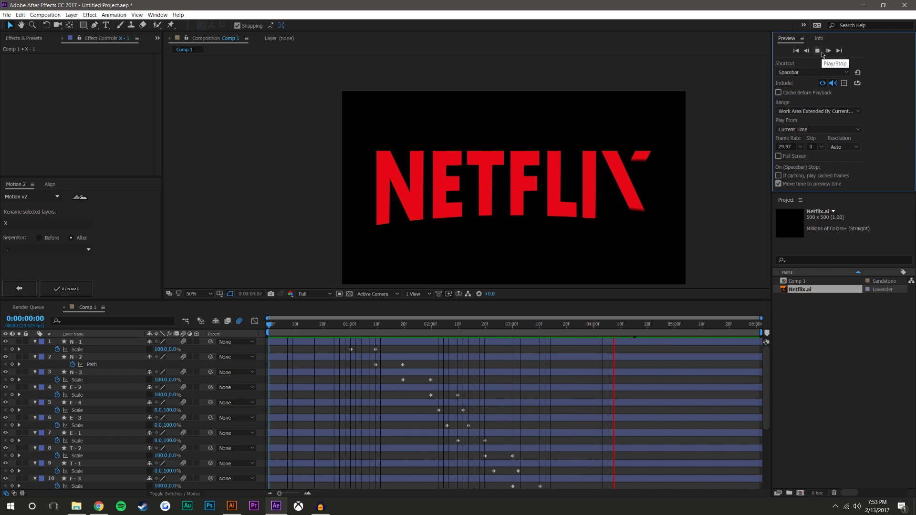
Select all Scale and Path keyframes of the letter layers and show Motion 2's main easing controls
{"action": "left_click_drag", "start_coordinate": [348, 333], "coordinate": [645, 335]}
{"action": "left_click_drag", "start_coordinate": [561, 496], "coordinate": [327, 338]}
{"action": "left_click_drag", "start_coordinate": [221, 299], "coordinate": [247, 220]}
{"action": "left_click_drag", "start_coordinate": [661, 485], "coordinate": [320, 165]}
{"action": "left_click_drag", "start_coordinate": [102, 178], "coordinate": [126, 103]}
{"action": "left_click", "coordinate": [19, 213]}
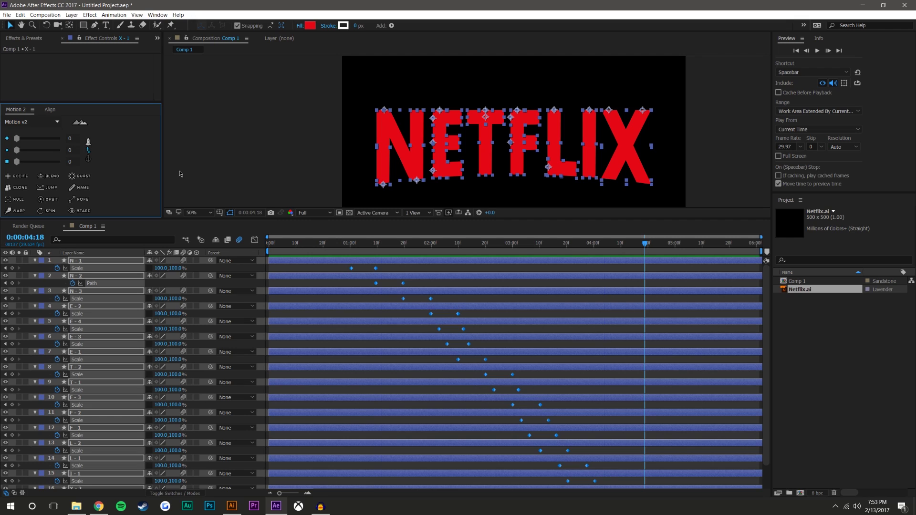
Ease the selected Scale and Path keyframes in and out at 46 with Motion 2 and check their curves in the graph editor
{"action": "left_click", "coordinate": [36, 150]}
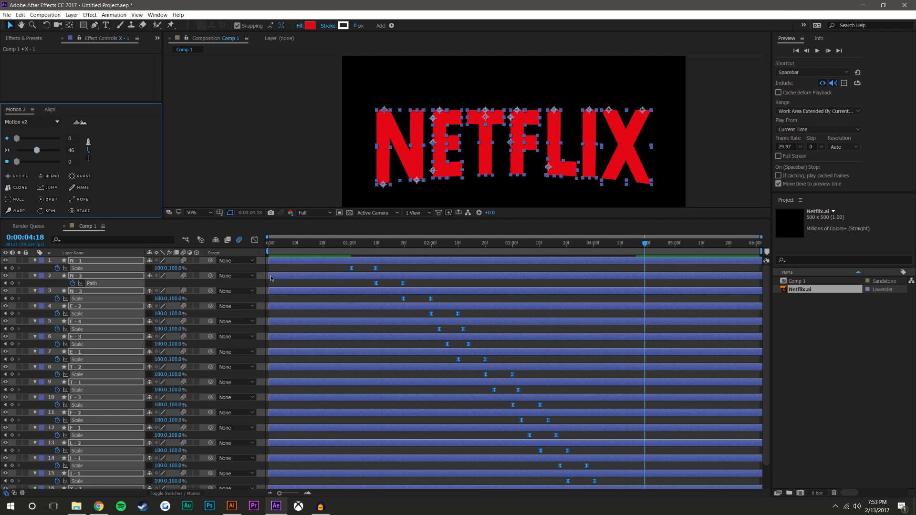
{"action": "left_click", "coordinate": [254, 240]}
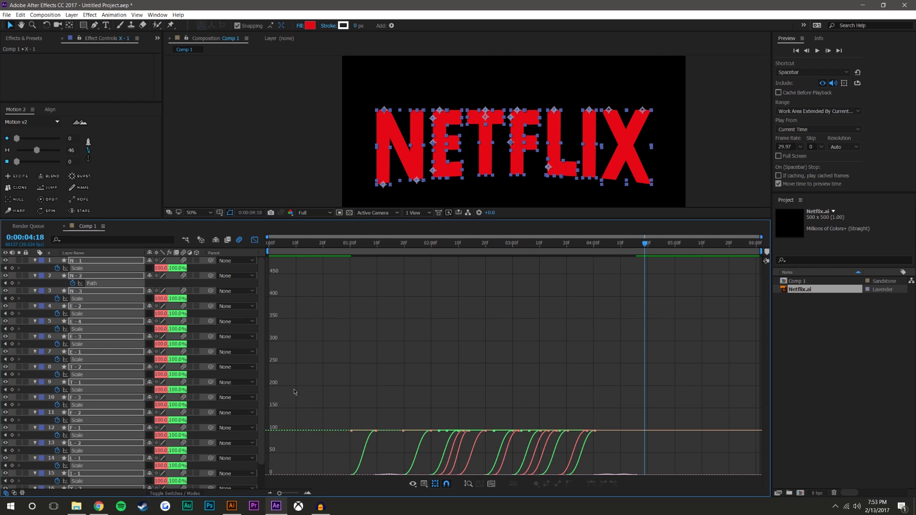
{"action": "left_click", "coordinate": [254, 240]}
Preview the eased logo reveal from 0:00:00:28 and again from 0:00:01:06
{"action": "left_click", "coordinate": [347, 244]}
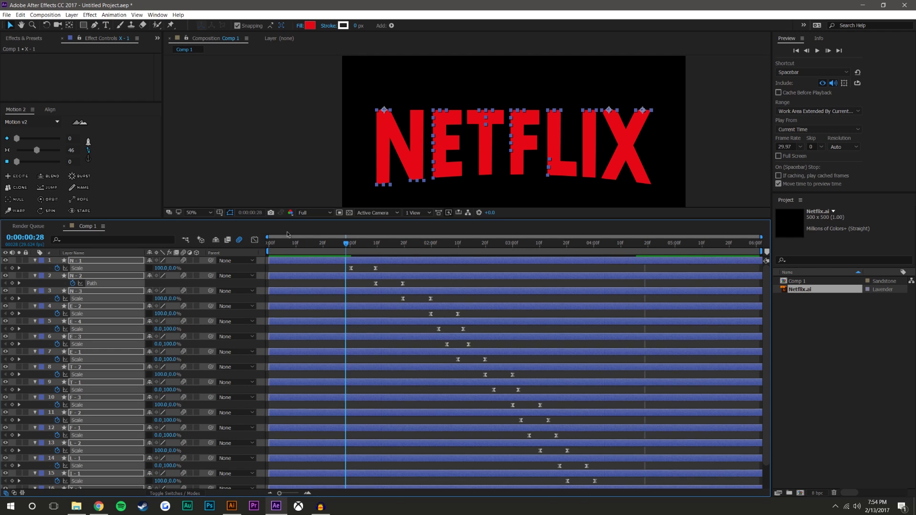
{"action": "left_click", "coordinate": [817, 51]}
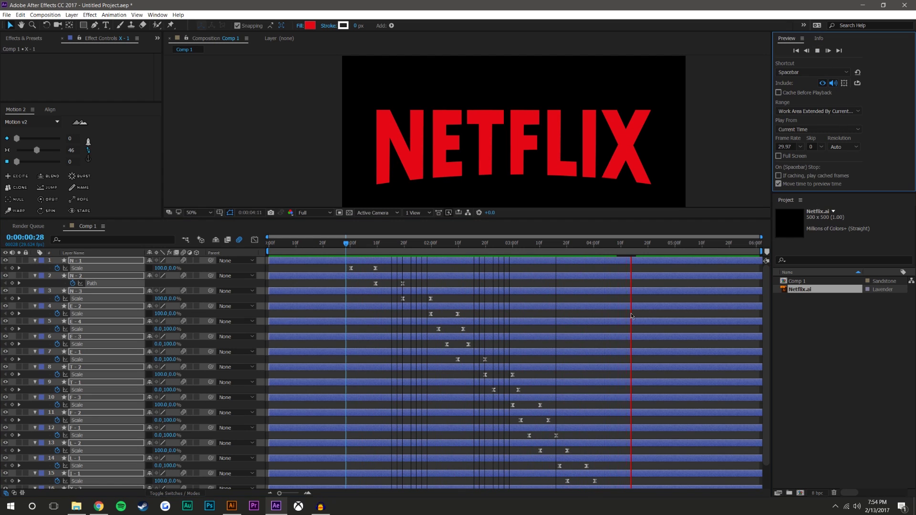
{"action": "left_click", "coordinate": [817, 50]}
{"action": "left_click", "coordinate": [817, 50]}
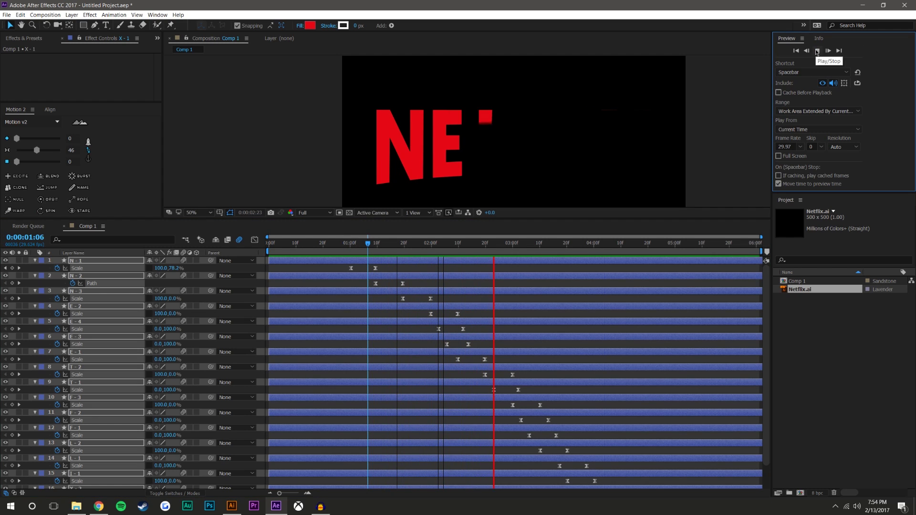
{"action": "key", "text": "space"}
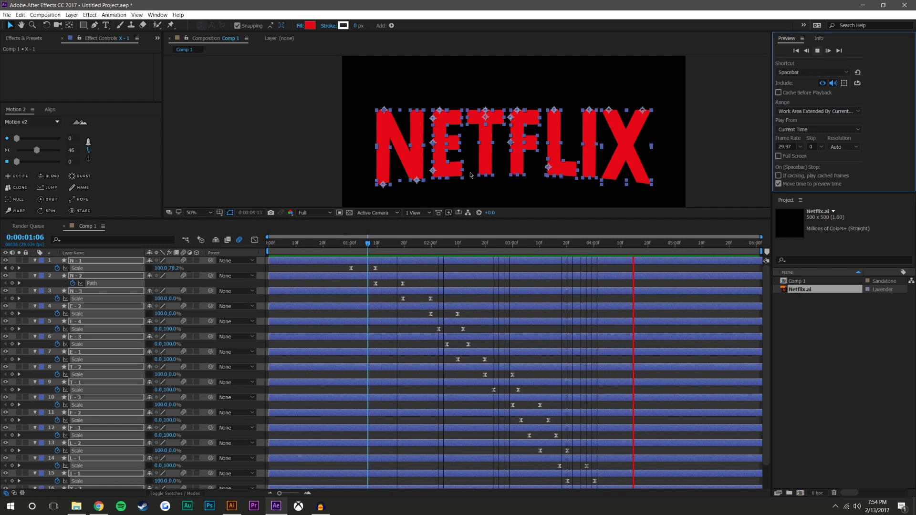
Move the current time to 0:00:04:26, deselect all layers and enlarge the composition view to inspect the full logo
{"action": "left_click_drag", "start_coordinate": [346, 244], "coordinate": [667, 238]}
{"action": "left_click", "coordinate": [613, 217]}
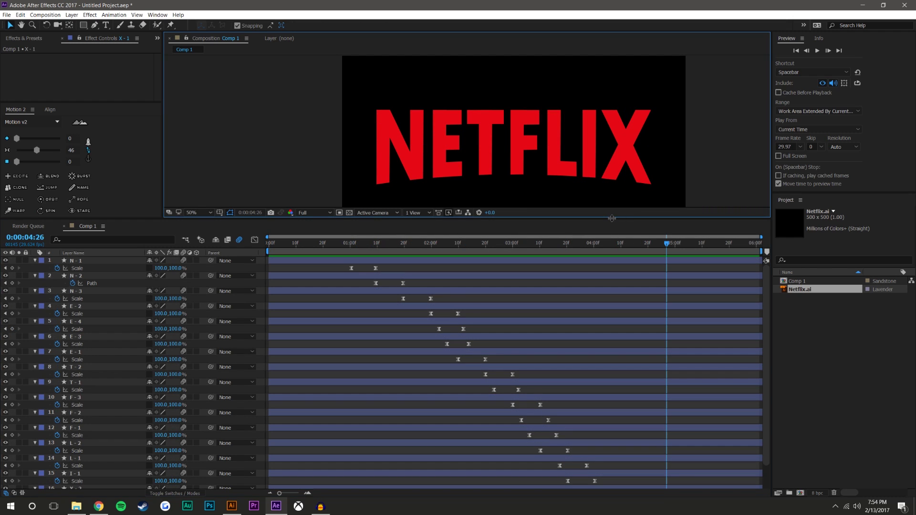
{"action": "left_click_drag", "start_coordinate": [605, 219], "coordinate": [616, 334]}
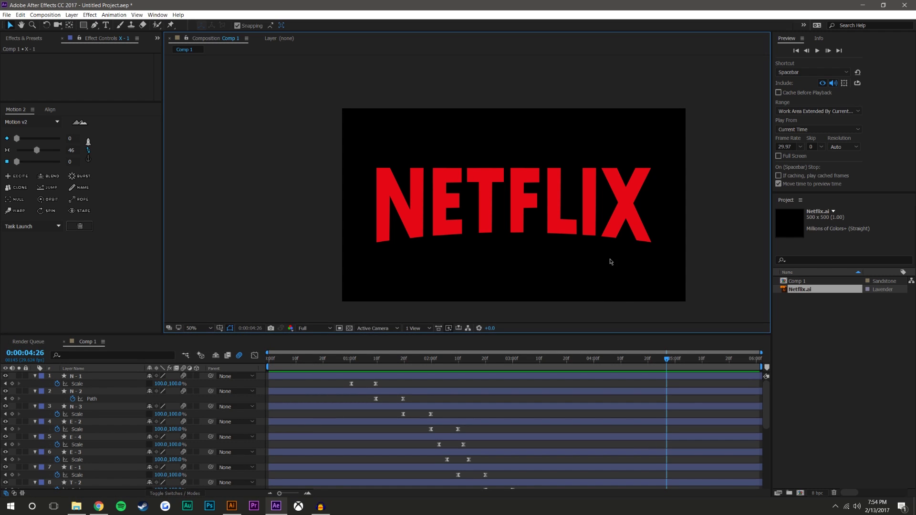
{"action": "scroll", "coordinate": [609, 262], "scroll_direction": "up", "scroll_amount": 2}
{"action": "scroll", "coordinate": [638, 231], "scroll_direction": "right", "scroll_amount": 2}
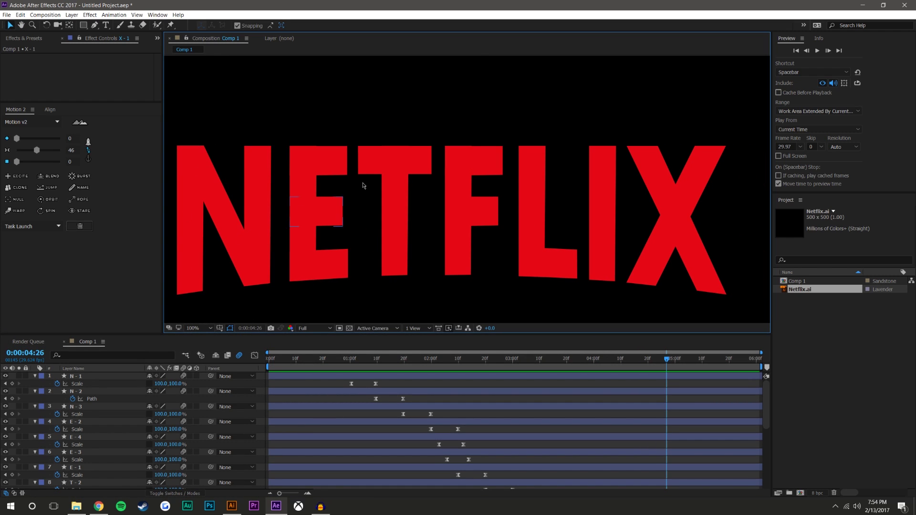
{"action": "scroll", "coordinate": [479, 226], "scroll_direction": "down", "scroll_amount": 2}
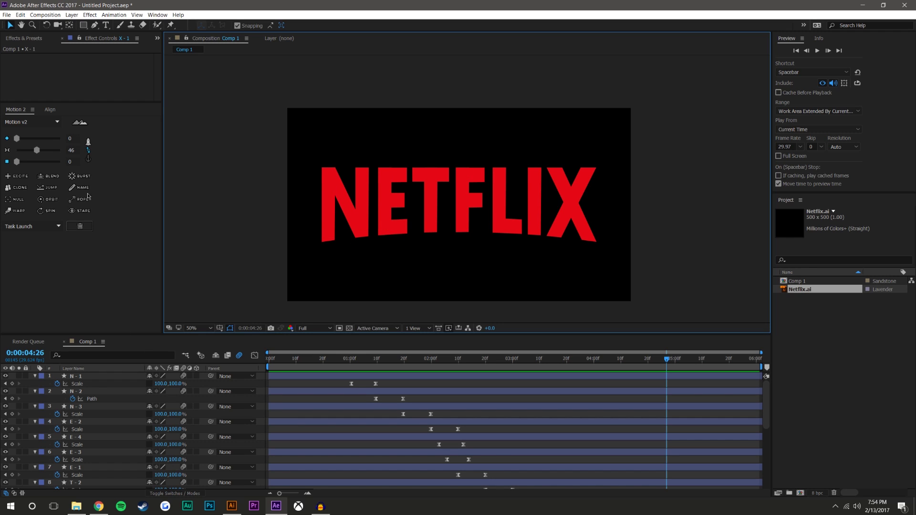
Search the effects and presets for "drop sh"
{"action": "left_click", "coordinate": [29, 40]}
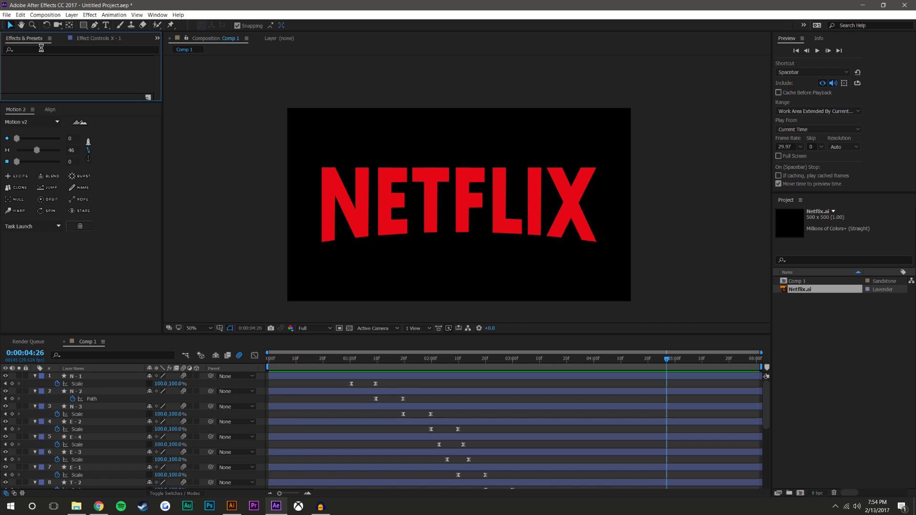
{"action": "left_click", "coordinate": [36, 49]}
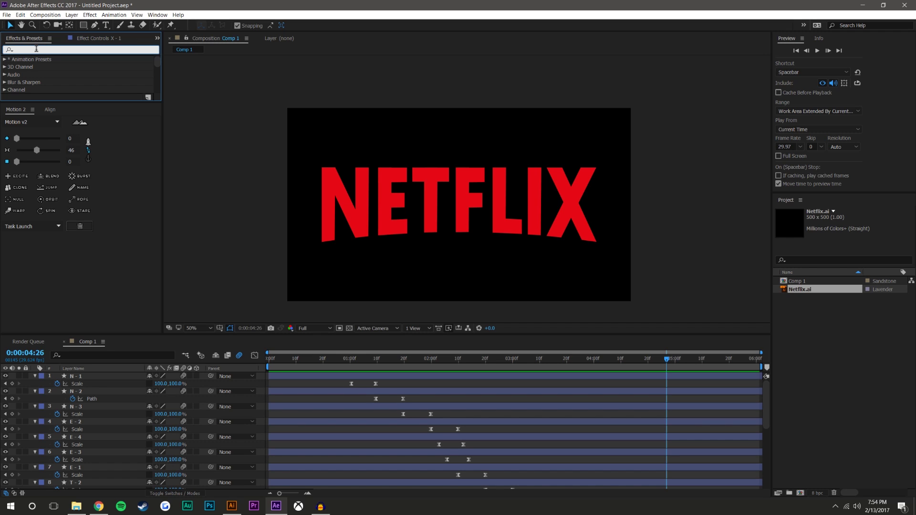
{"action": "type", "text": "drop sh"}
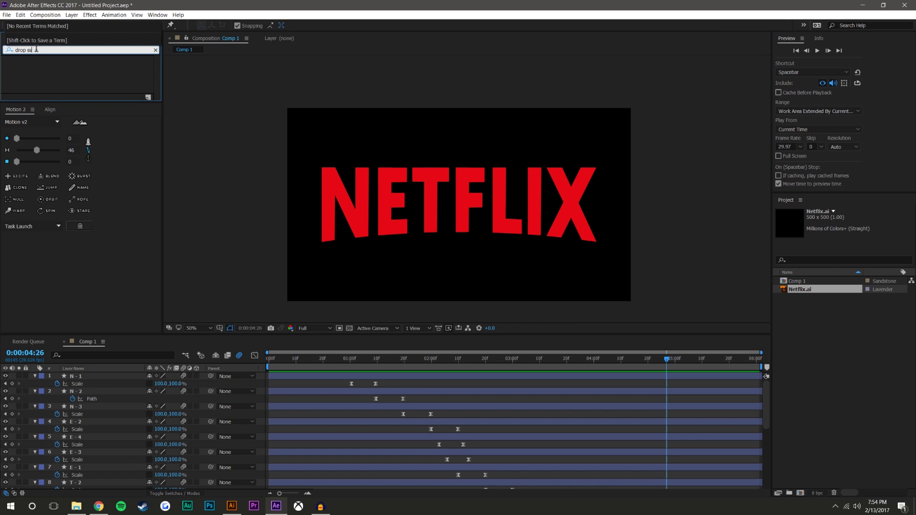
{"action": "left_click_drag", "start_coordinate": [36, 67], "coordinate": [94, 377]}
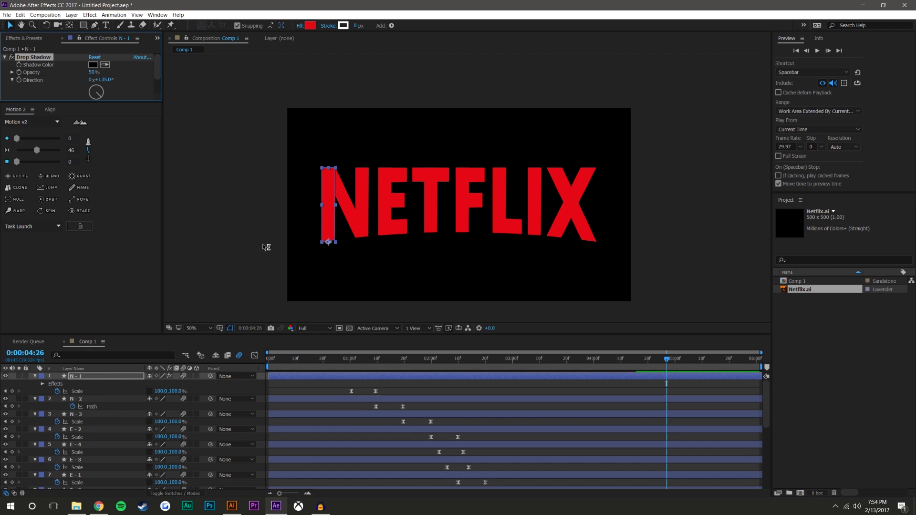
{"action": "scroll", "coordinate": [313, 238], "scroll_direction": "up", "scroll_amount": 2}
{"action": "left_click", "coordinate": [342, 165]}
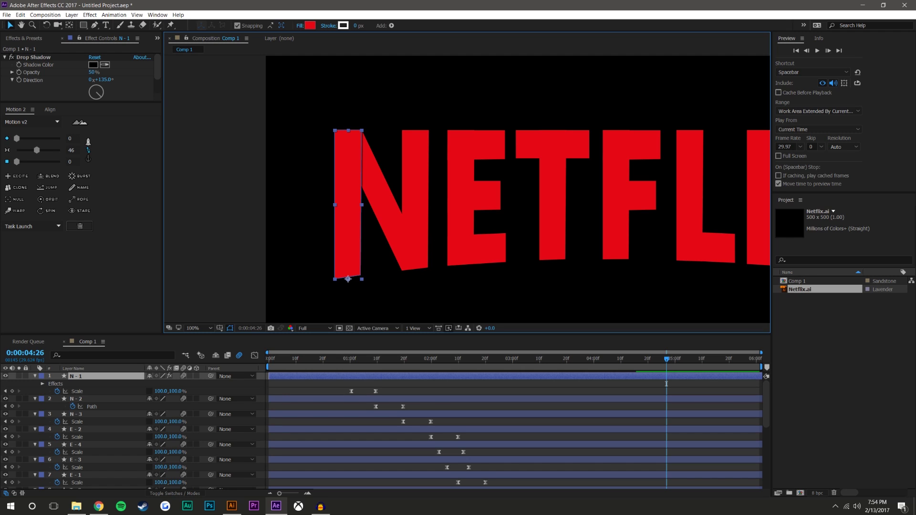
{"action": "key", "text": "alt+Tab"}
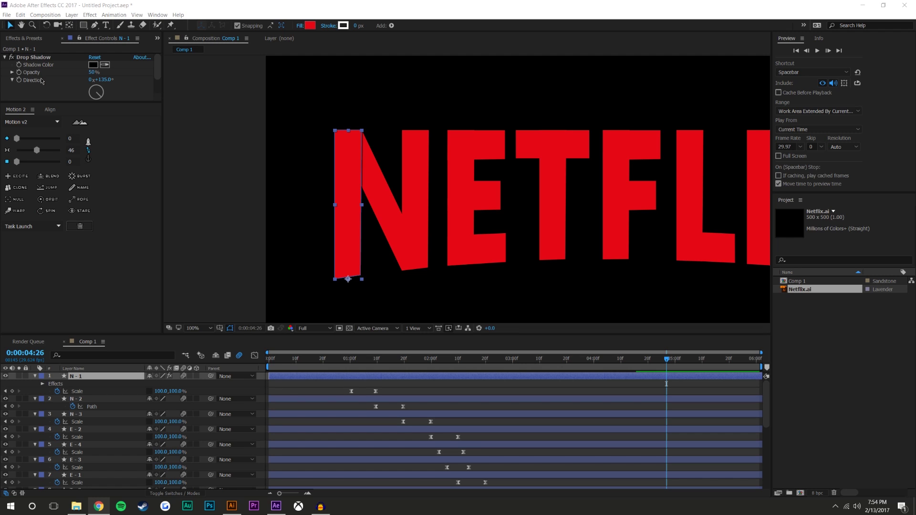
{"action": "left_click", "coordinate": [31, 58]}
{"action": "key", "text": "Delete"}
Apply the Drop Shadow effect to layer N - 2 and place that layer above N - 1
{"action": "left_click", "coordinate": [22, 41]}
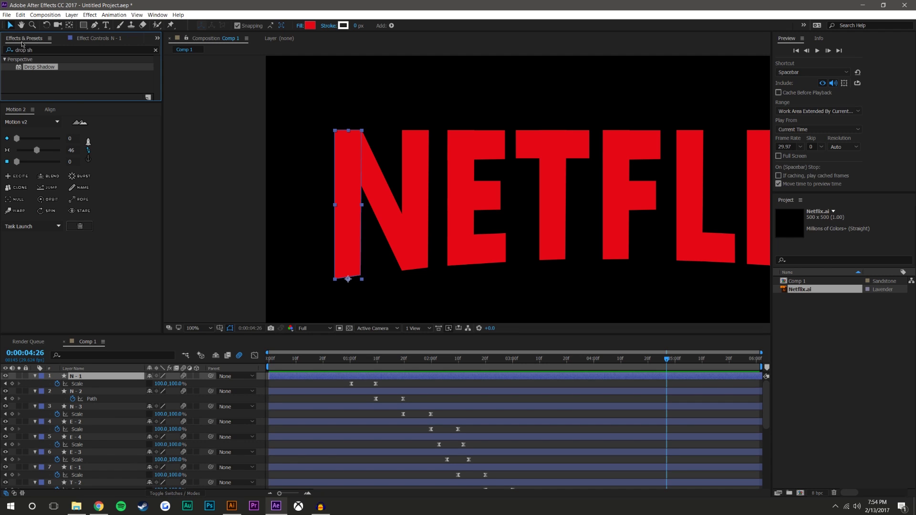
{"action": "left_click_drag", "start_coordinate": [32, 69], "coordinate": [99, 392]}
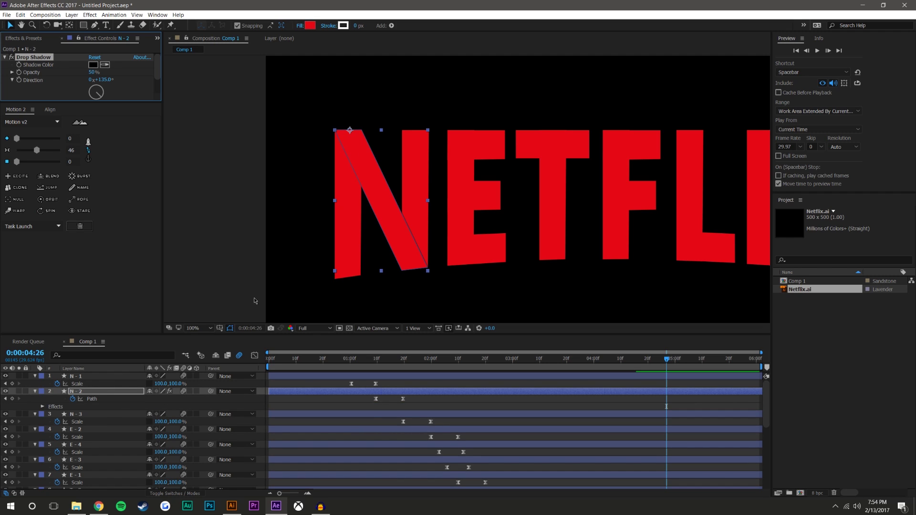
{"action": "left_click_drag", "start_coordinate": [79, 391], "coordinate": [88, 377]}
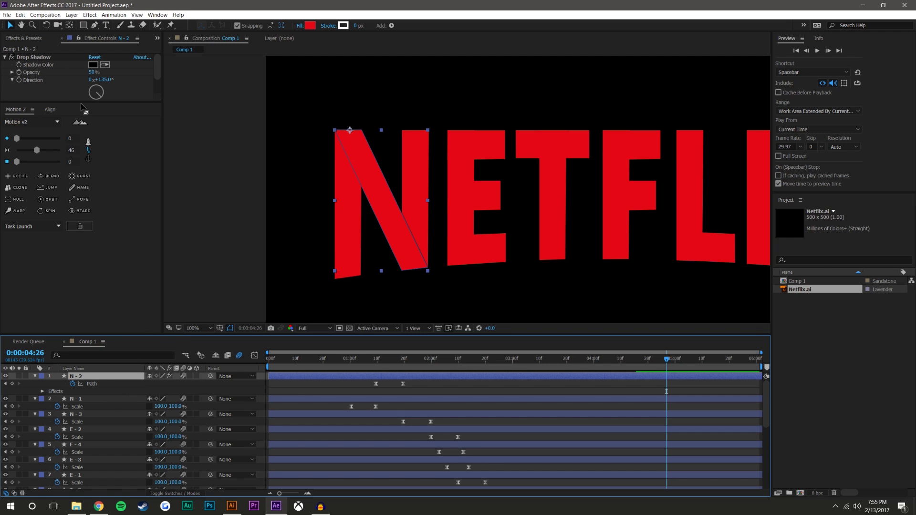
Reveal all Drop Shadow settings of layer N - 2 and set Softness to 49, checking the shading on the N
{"action": "left_click_drag", "start_coordinate": [86, 102], "coordinate": [87, 165]}
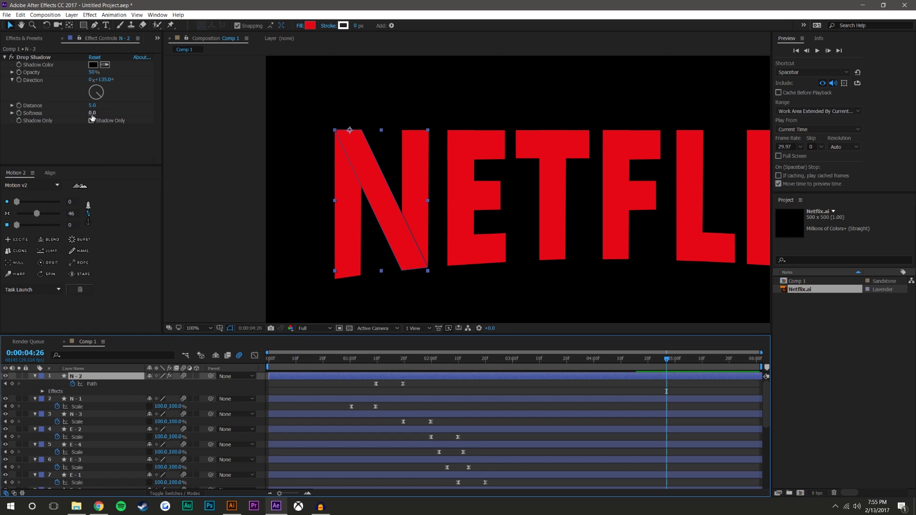
{"action": "left_click_drag", "start_coordinate": [92, 113], "coordinate": [106, 111]}
{"action": "left_click", "coordinate": [370, 92]}
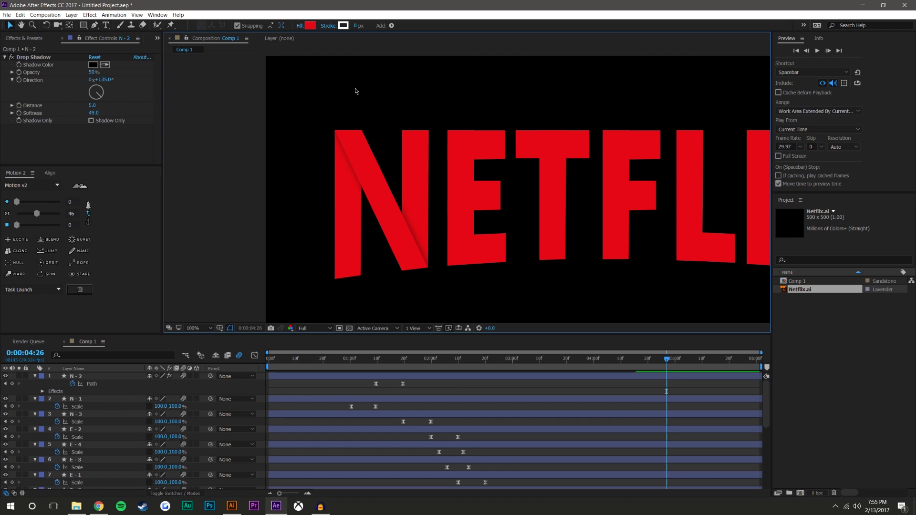
{"action": "left_click", "coordinate": [389, 196]}
{"action": "left_click", "coordinate": [393, 168]}
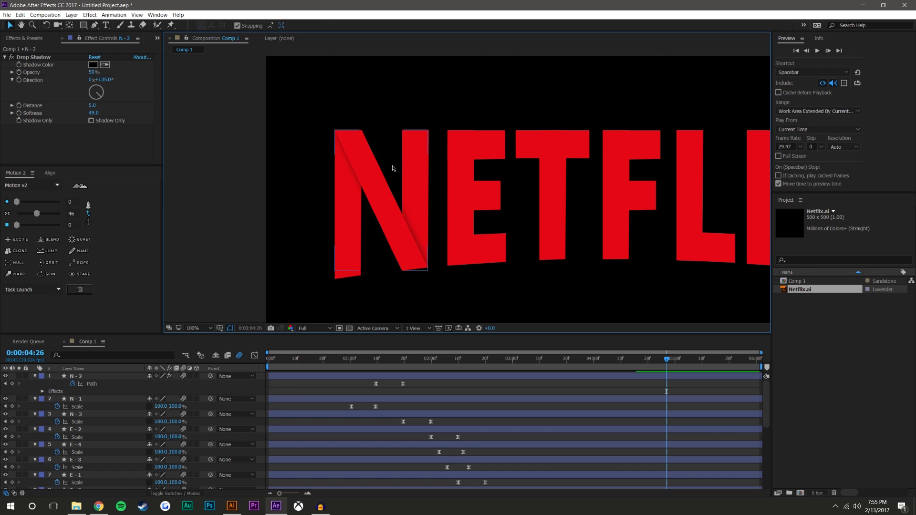
Set the Drop Shadow of layer N - 2 to 58% Opacity, Softness 112 and Distance 0
{"action": "left_click", "coordinate": [82, 376]}
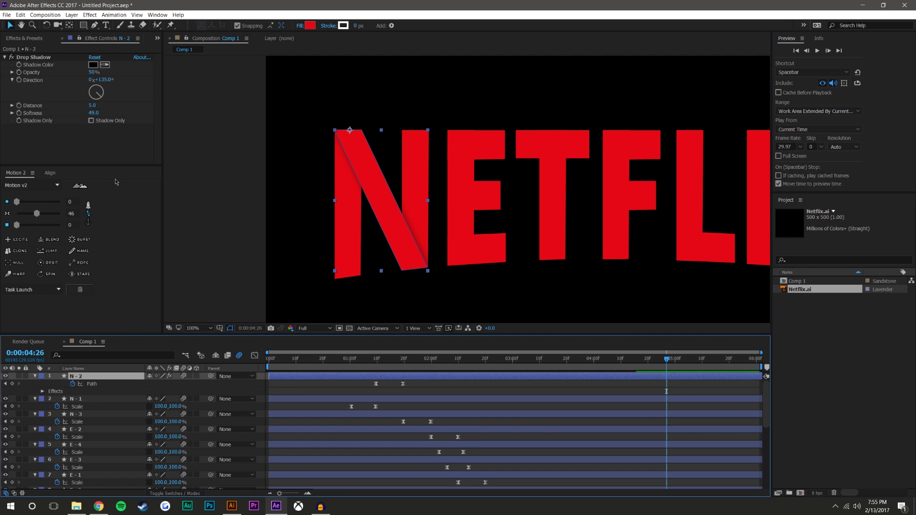
{"action": "left_click_drag", "start_coordinate": [91, 72], "coordinate": [94, 72]}
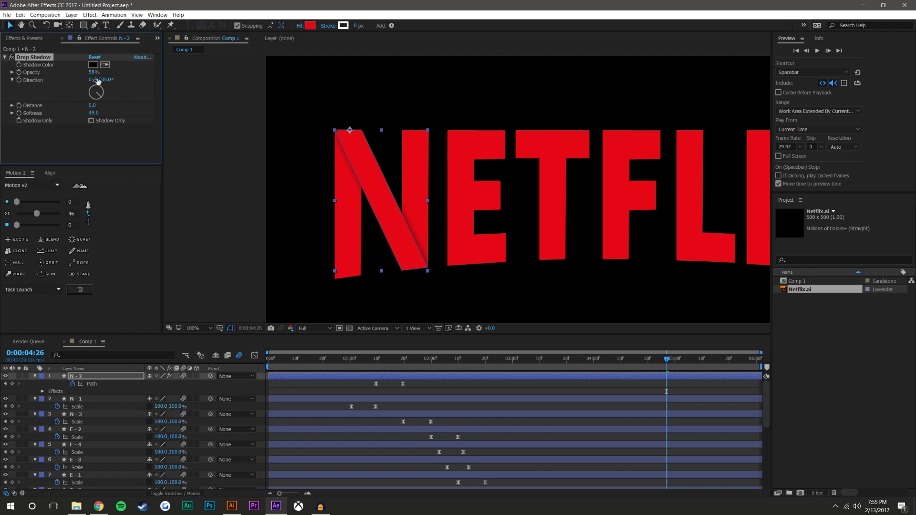
{"action": "left_click_drag", "start_coordinate": [94, 113], "coordinate": [114, 112]}
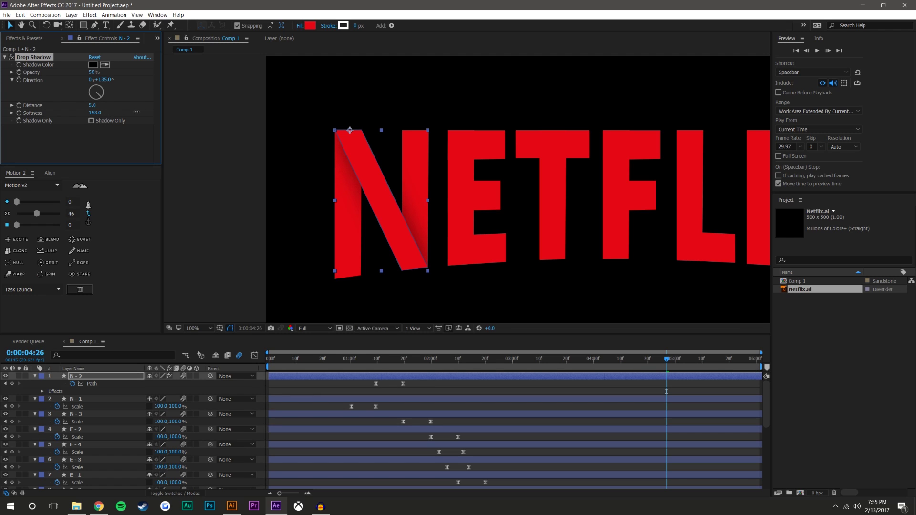
{"action": "left_click_drag", "start_coordinate": [120, 112], "coordinate": [117, 113]}
{"action": "key", "text": "F2"}
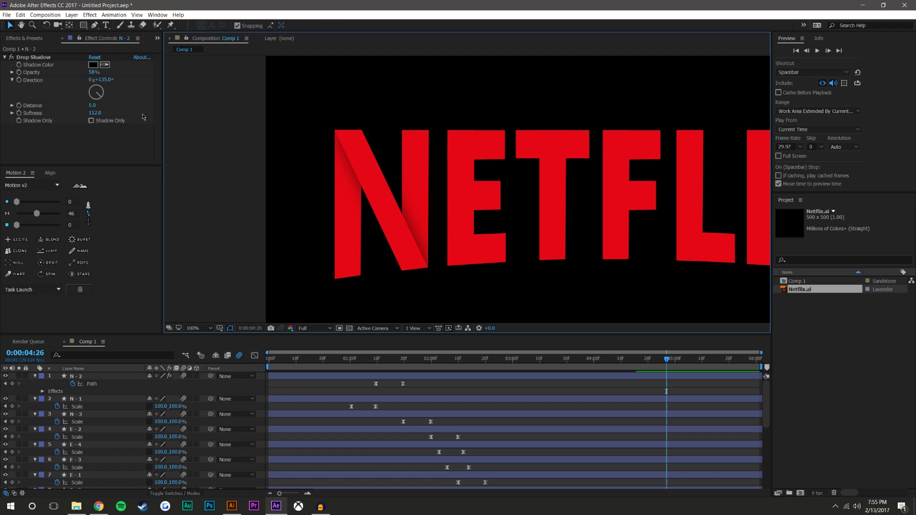
{"action": "left_click", "coordinate": [93, 105]}
{"action": "type", "text": "0"}
{"action": "key", "text": "Return"}
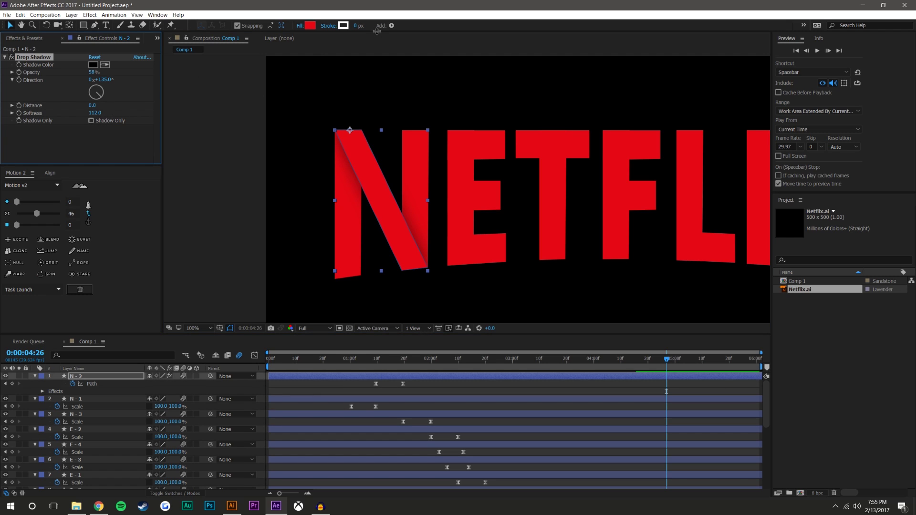
{"action": "left_click", "coordinate": [401, 86]}
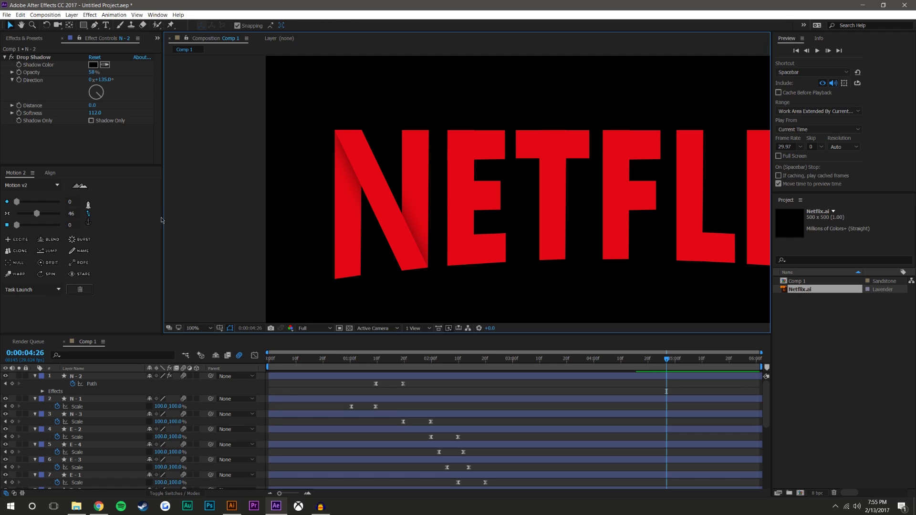
Copy the Drop Shadow from N - 2 to E - 4, the E's upper bar, and place that layer above E - 2
{"action": "left_click", "coordinate": [37, 57]}
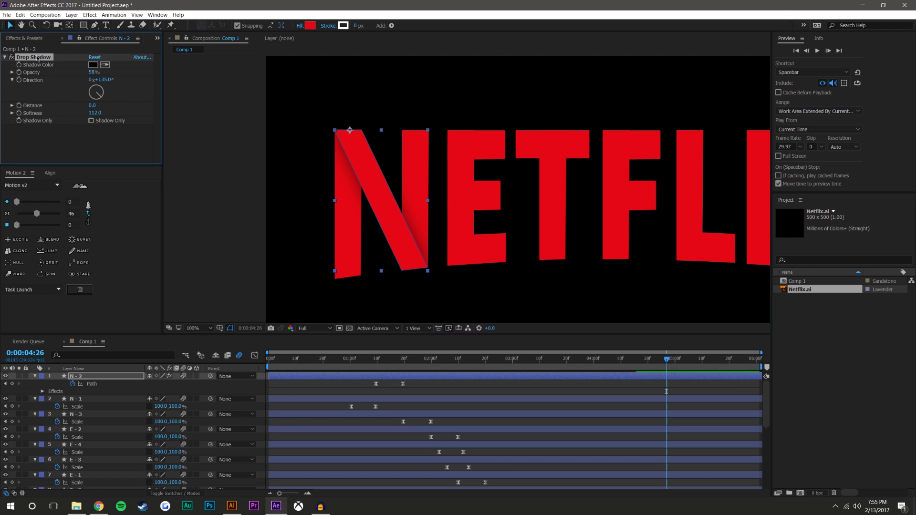
{"action": "key", "text": "alt+Tab"}
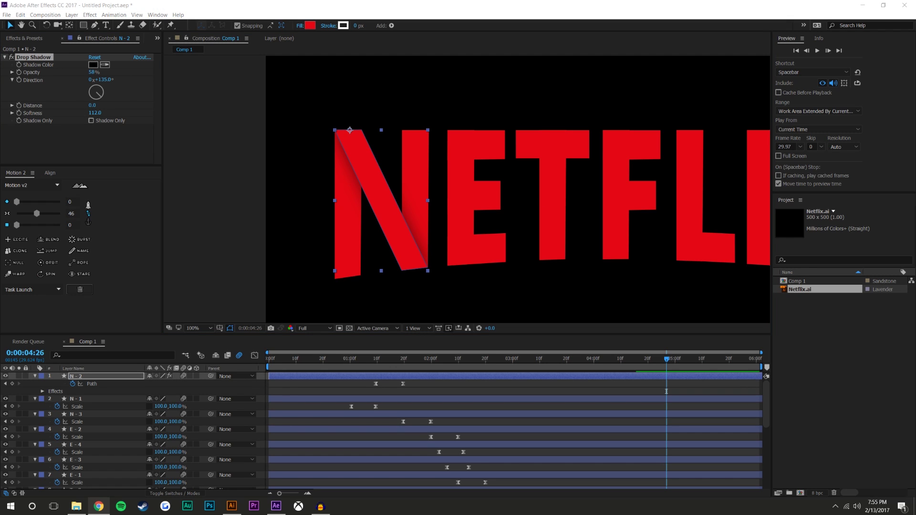
{"action": "left_click", "coordinate": [487, 149]}
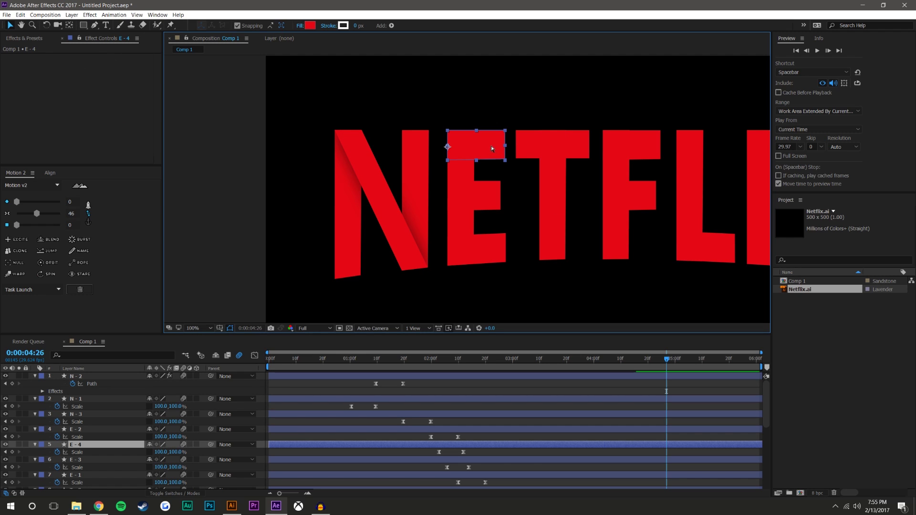
{"action": "left_click_drag", "start_coordinate": [79, 445], "coordinate": [76, 428]}
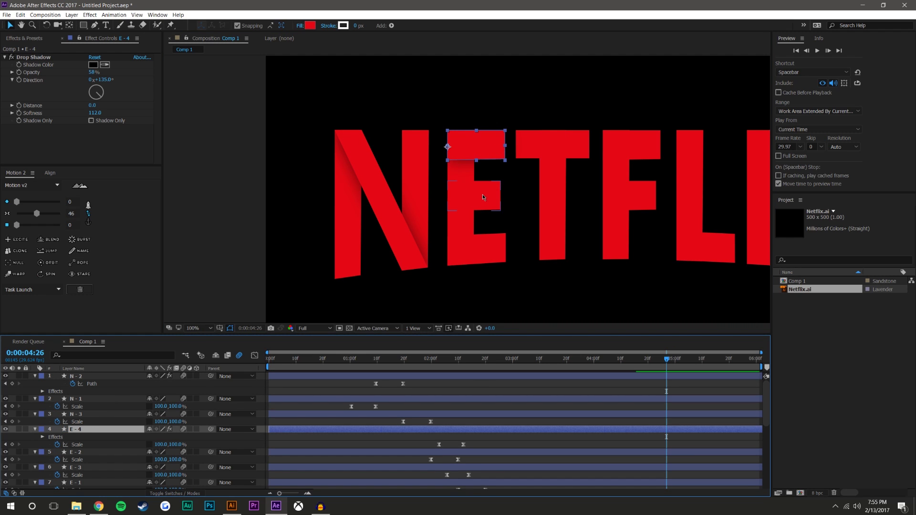
Paste the copied Drop Shadow onto layer E - 2, the E's vertical stroke, and deselect it
{"action": "left_click", "coordinate": [468, 220]}
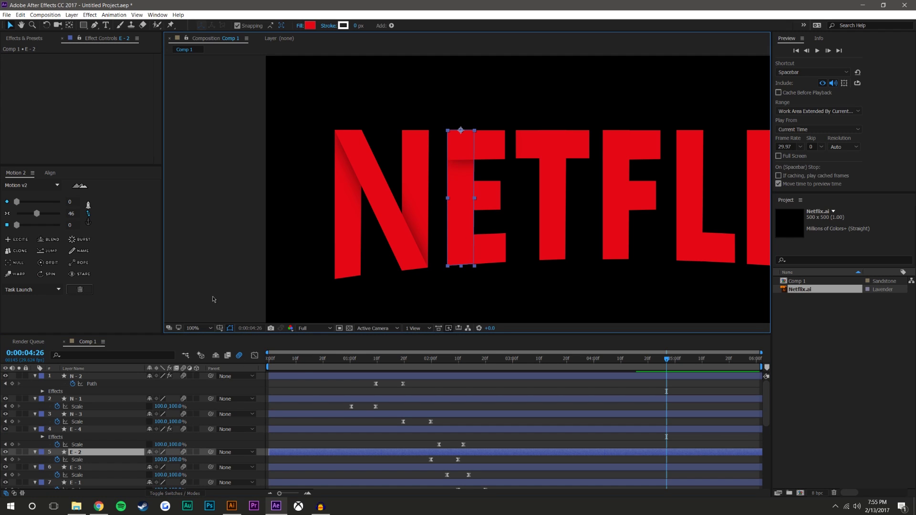
{"action": "key", "text": "ctrl+v"}
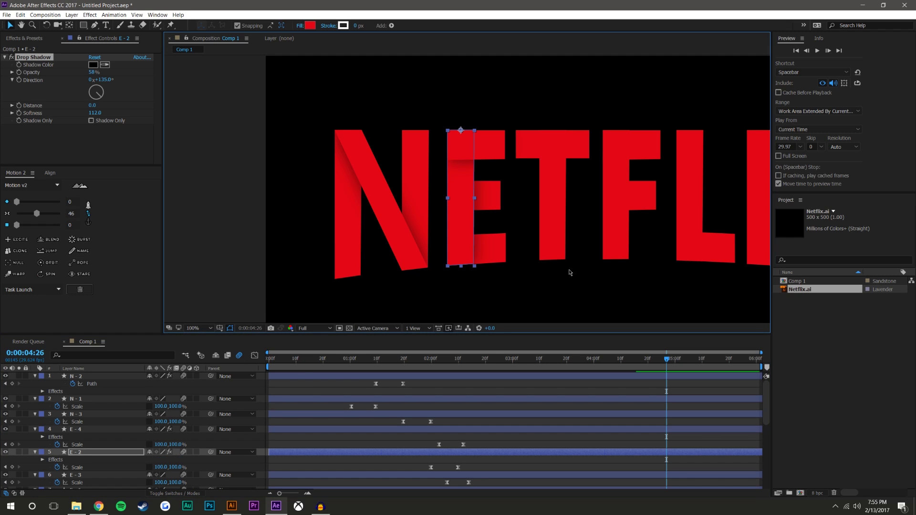
{"action": "left_click", "coordinate": [536, 279]}
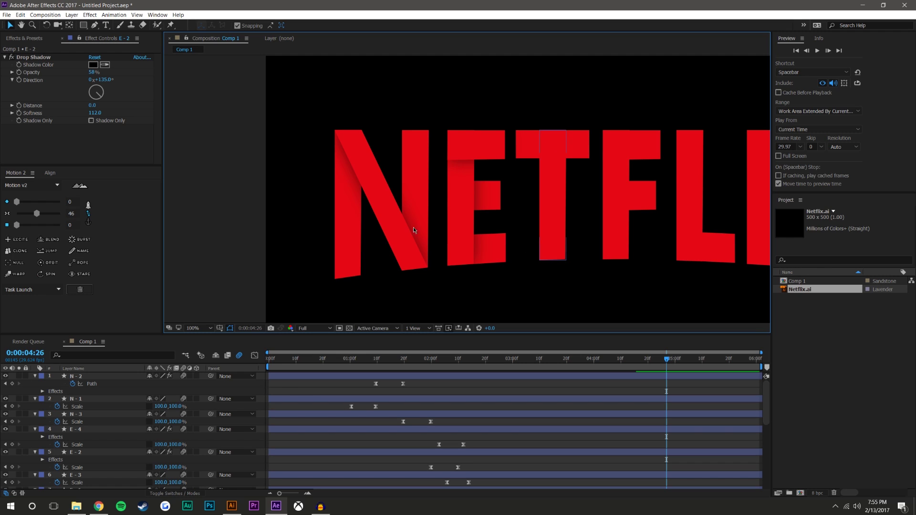
Paste the copied Drop Shadow onto T - 1, the T's top bar, and place that layer above T - 2
{"action": "left_click", "coordinate": [530, 146]}
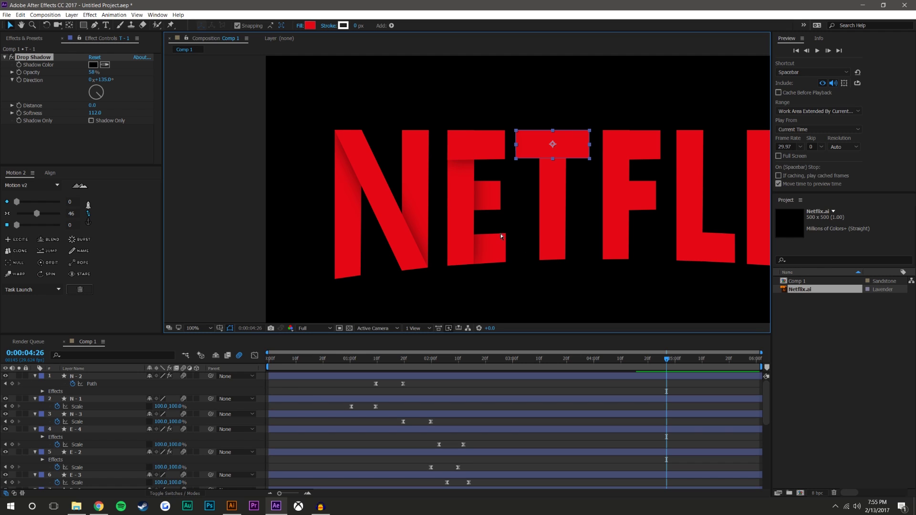
{"action": "scroll", "coordinate": [78, 404], "scroll_direction": "down", "scroll_amount": 5}
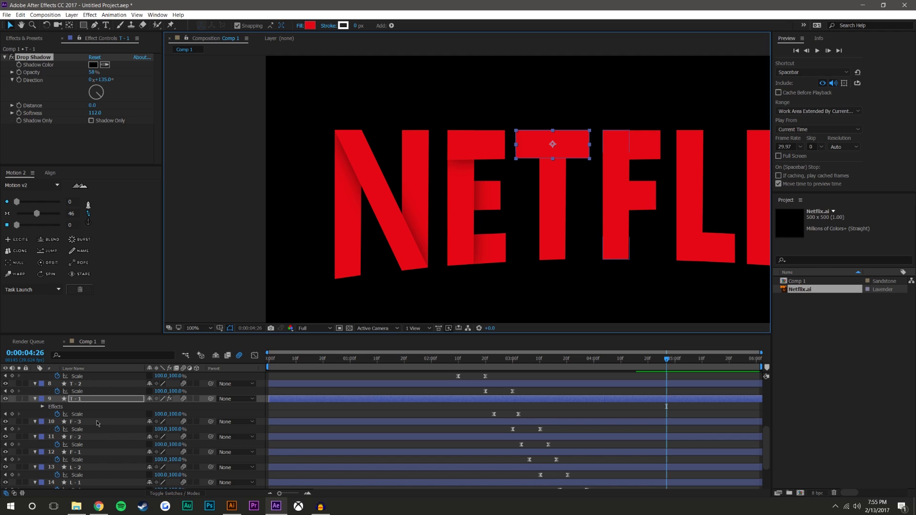
{"action": "left_click_drag", "start_coordinate": [77, 400], "coordinate": [82, 419]}
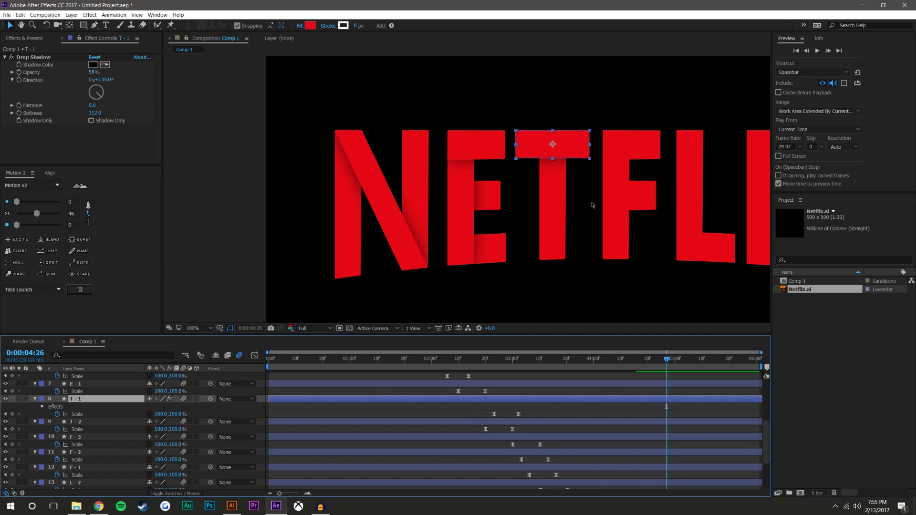
Paste the copied Drop Shadow onto F - 2 and F - 3, and place layer F - 2 above F - 3
{"action": "left_click", "coordinate": [61, 452]}
{"action": "key", "text": "ctrl+v"}
{"action": "left_click_drag", "start_coordinate": [61, 453], "coordinate": [72, 435]}
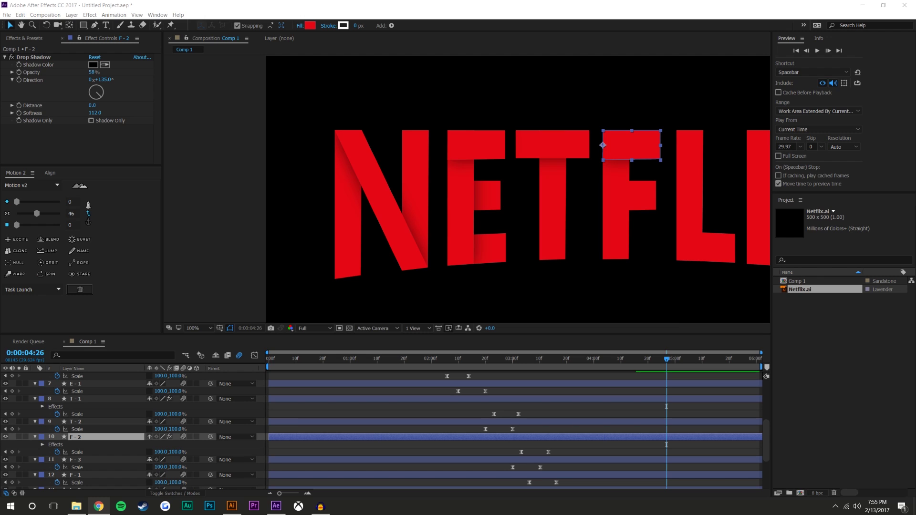
{"action": "left_click", "coordinate": [615, 214]}
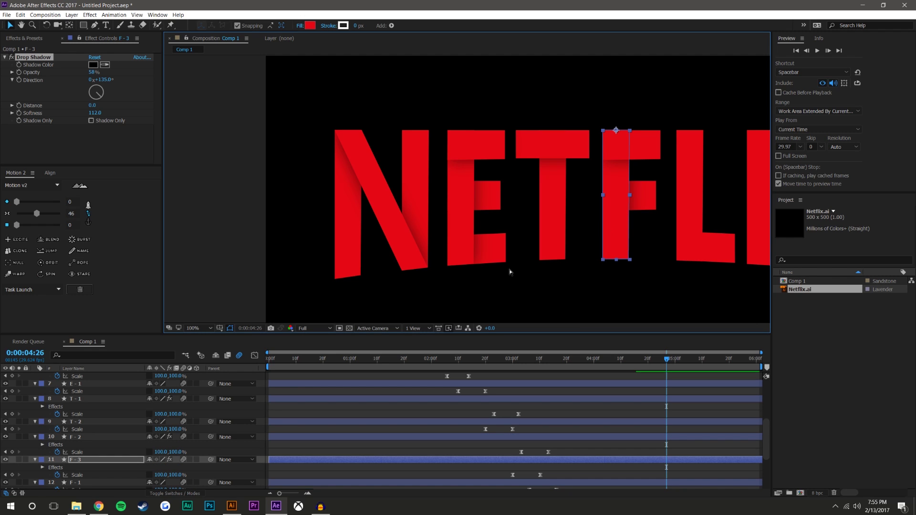
Paste the Drop Shadow onto L - 1 and X - 2, and place layer L - 1 above L - 2
{"action": "scroll", "coordinate": [462, 274], "scroll_direction": "right", "scroll_amount": 5}
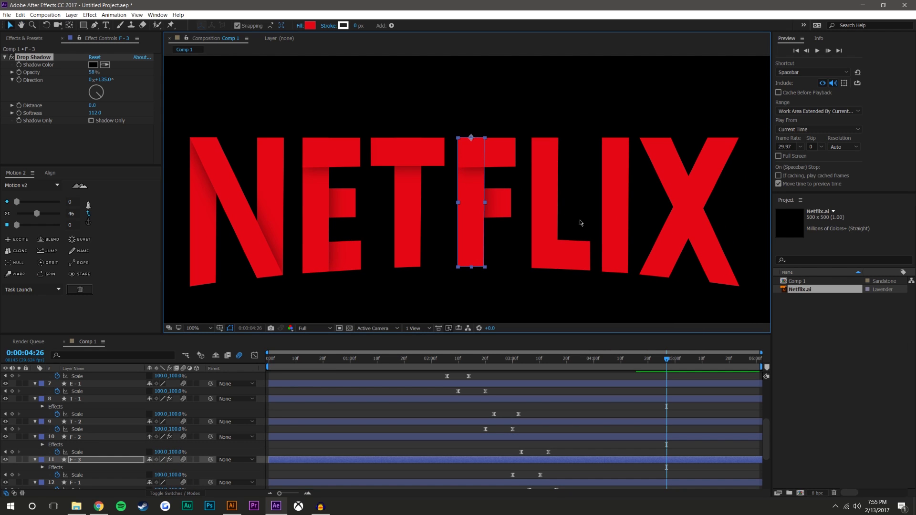
{"action": "left_click", "coordinate": [562, 254]}
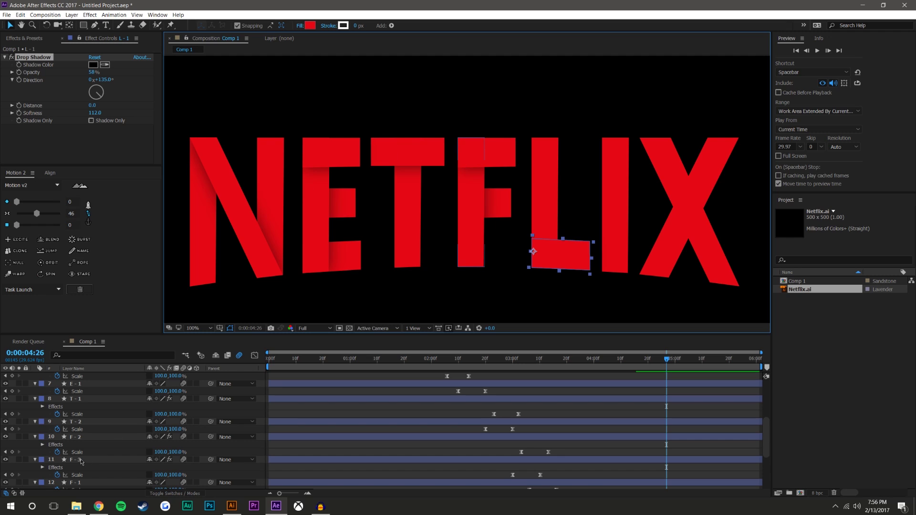
{"action": "scroll", "coordinate": [81, 462], "scroll_direction": "down", "scroll_amount": 5}
{"action": "left_click_drag", "start_coordinate": [79, 424], "coordinate": [78, 409]}
{"action": "left_click", "coordinate": [674, 179]}
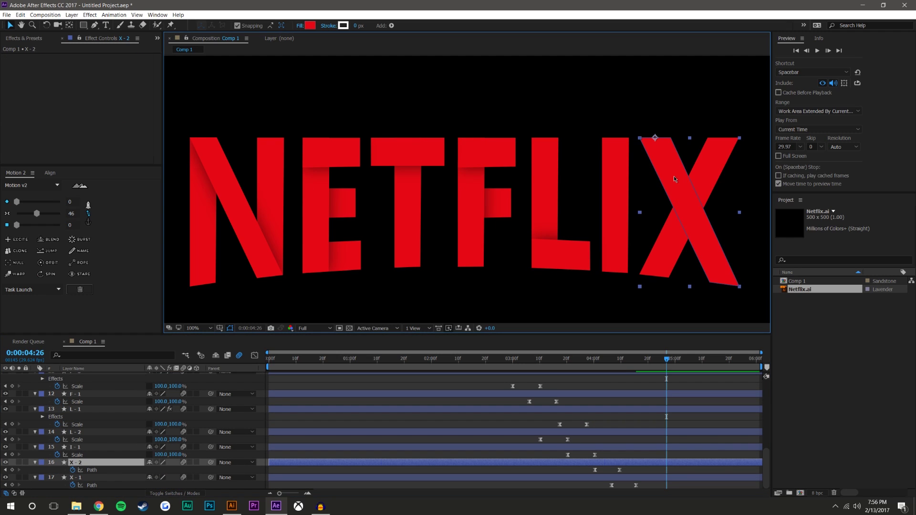
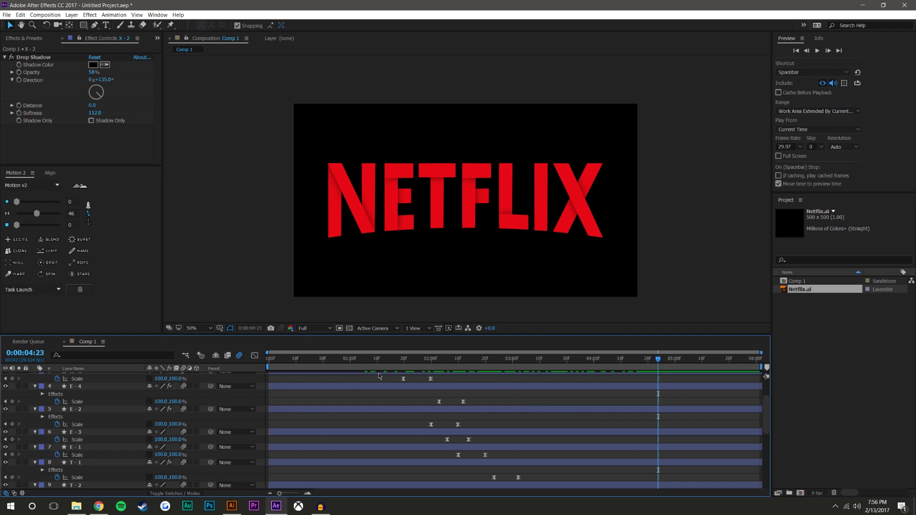
Set the current time to 0:00:01:11, then select every layer from N - 2 to X - 1 and collapse their properties
{"action": "left_click", "coordinate": [352, 359]}
{"action": "mouse_move", "coordinate": [364, 366]}
{"action": "left_mouse_down"}
{"action": "mouse_move", "coordinate": [406, 362]}
{"action": "mouse_move", "coordinate": [381, 362]}
{"action": "left_mouse_up"}
{"action": "left_click", "coordinate": [80, 382]}
{"action": "scroll", "coordinate": [103, 466], "scroll_direction": "down", "scroll_amount": 8}
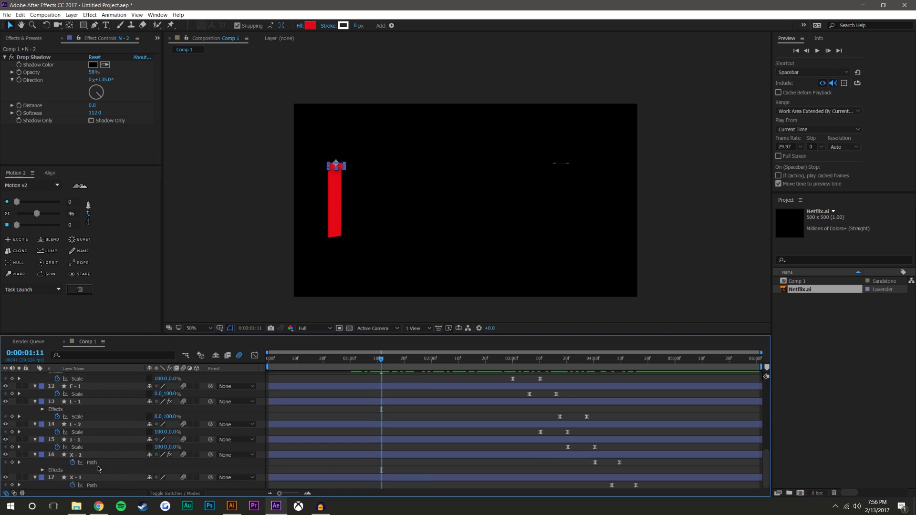
{"action": "left_click", "coordinate": [87, 477], "text": "shift"}
{"action": "key", "text": "u"}
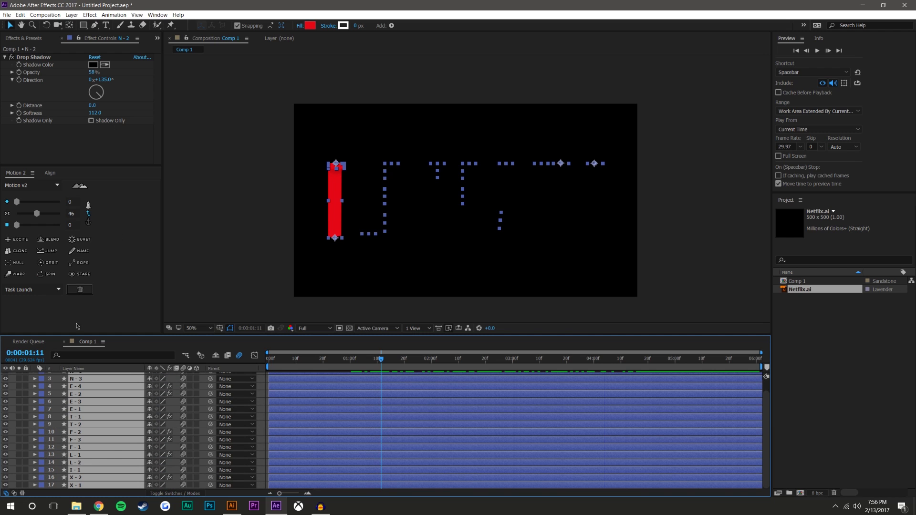
Filter the timeline properties by "opacity", deselect the layers and enlarge the timeline area to show more rows
{"action": "left_click", "coordinate": [76, 355]}
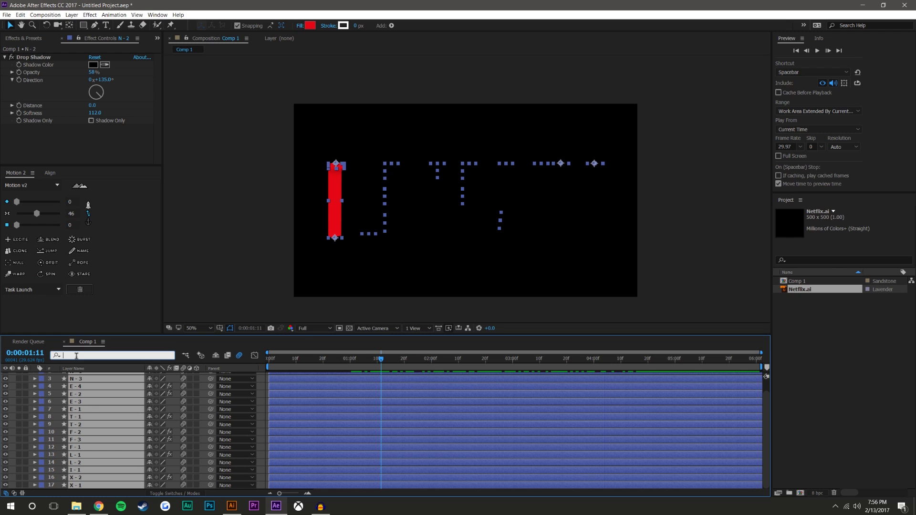
{"action": "type", "text": "opacity"}
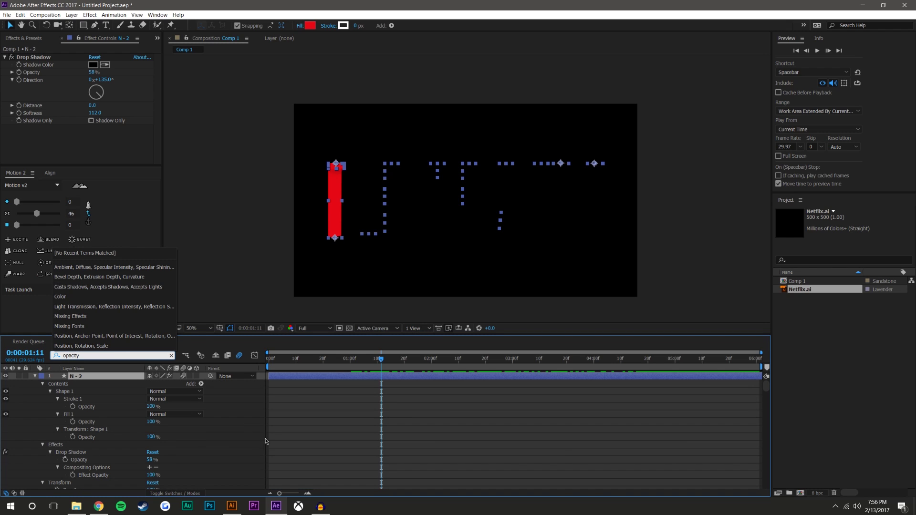
{"action": "left_click", "coordinate": [190, 433]}
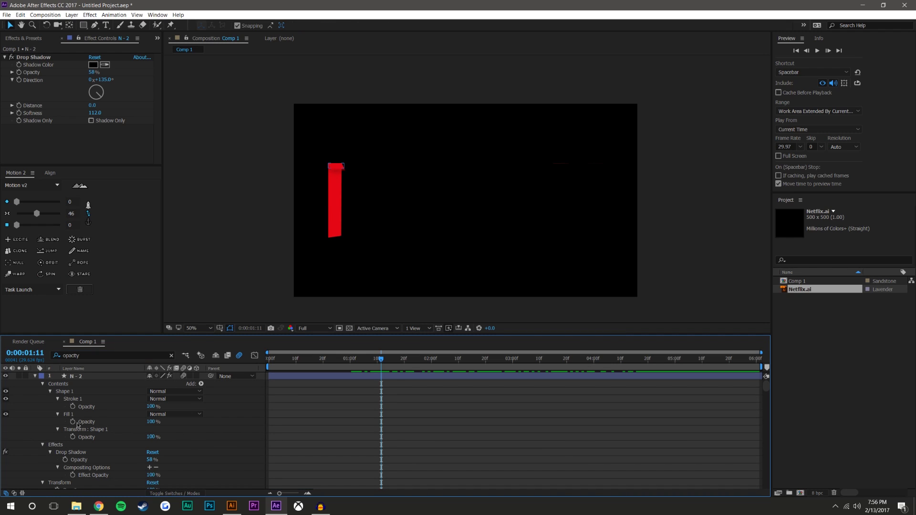
{"action": "scroll", "coordinate": [91, 451], "scroll_direction": "down", "scroll_amount": 2}
{"action": "left_click_drag", "start_coordinate": [128, 334], "coordinate": [162, 105]}
{"action": "scroll", "coordinate": [134, 261], "scroll_direction": "up", "scroll_amount": 2}
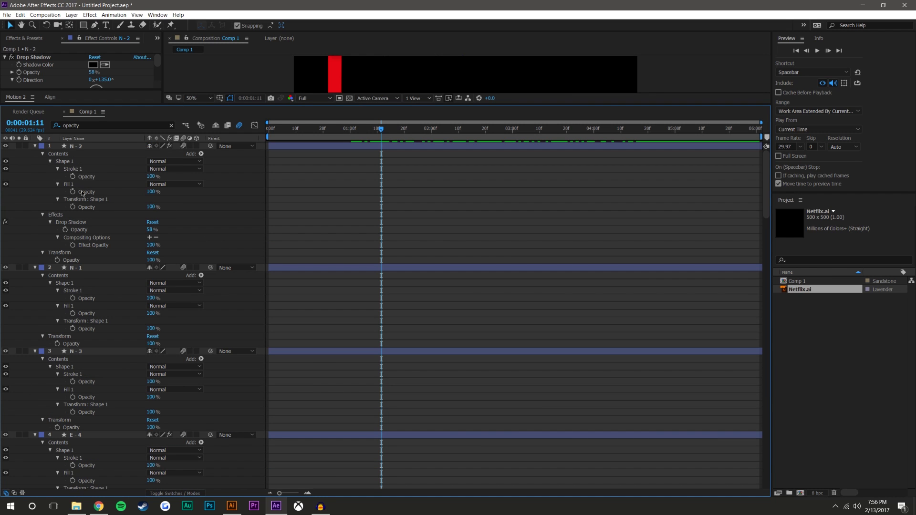
Enable keyframing of the Drop Shadow Opacity on layers N - 2, E - 4 and E - 2 at 0:00:01:11
{"action": "left_click", "coordinate": [66, 231]}
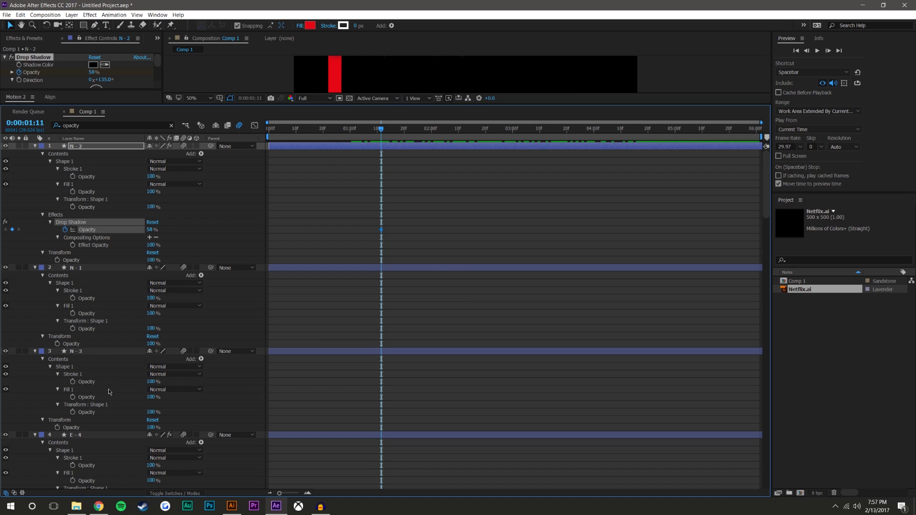
{"action": "scroll", "coordinate": [110, 397], "scroll_direction": "down", "scroll_amount": 4}
{"action": "left_click", "coordinate": [66, 427]}
{"action": "scroll", "coordinate": [130, 418], "scroll_direction": "down", "scroll_amount": 5}
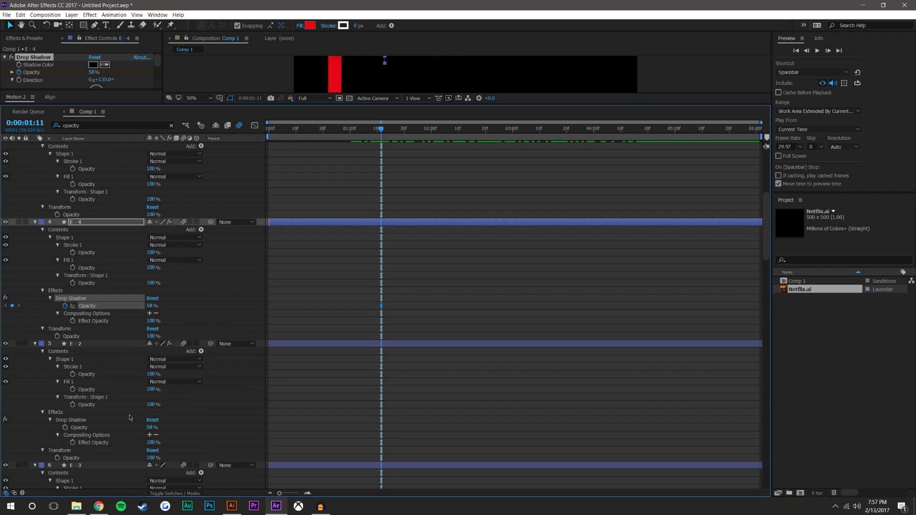
{"action": "left_click", "coordinate": [65, 428]}
Enable keyframing of the Drop Shadow Opacity on layers T - 1, F - 2 and F - 3 at the current time
{"action": "scroll", "coordinate": [136, 405], "scroll_direction": "down", "scroll_amount": 5}
{"action": "scroll", "coordinate": [119, 412], "scroll_direction": "down", "scroll_amount": 2}
{"action": "scroll", "coordinate": [105, 422], "scroll_direction": "down", "scroll_amount": 3}
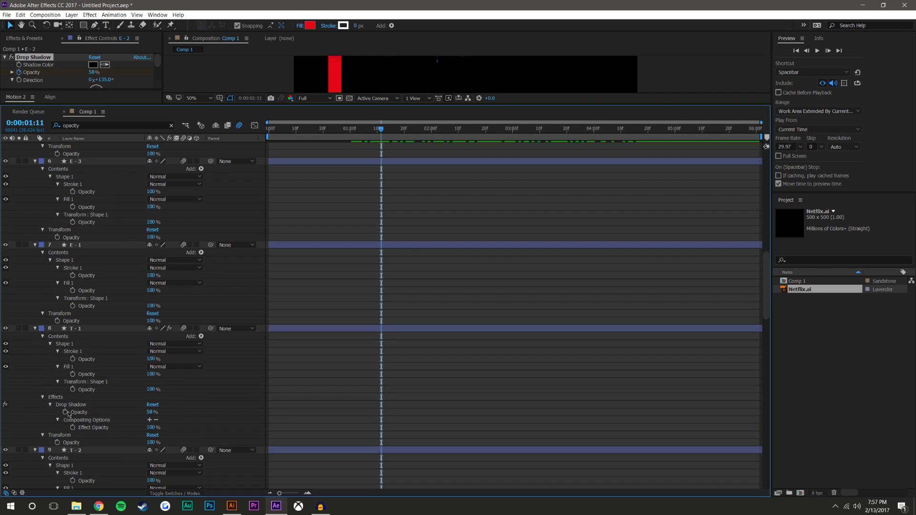
{"action": "left_click", "coordinate": [65, 412]}
{"action": "scroll", "coordinate": [97, 387], "scroll_direction": "down", "scroll_amount": 5}
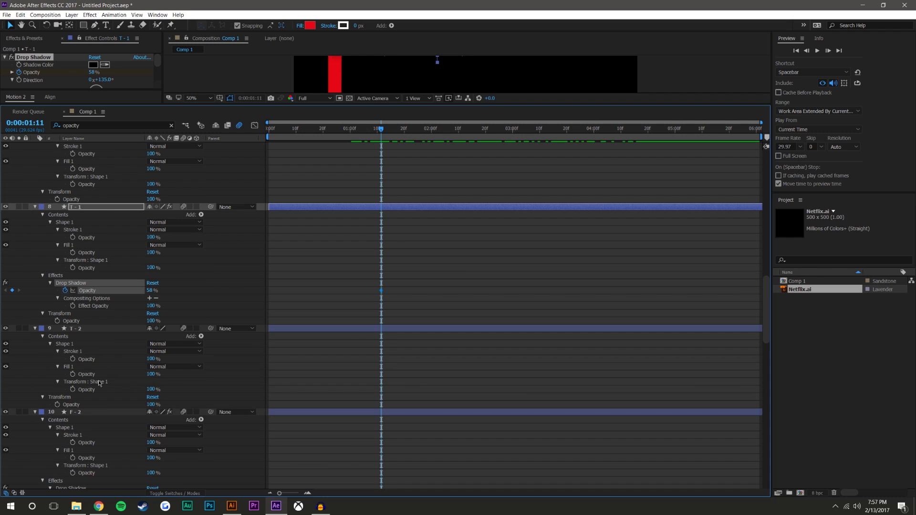
{"action": "scroll", "coordinate": [99, 386], "scroll_direction": "down", "scroll_amount": 5}
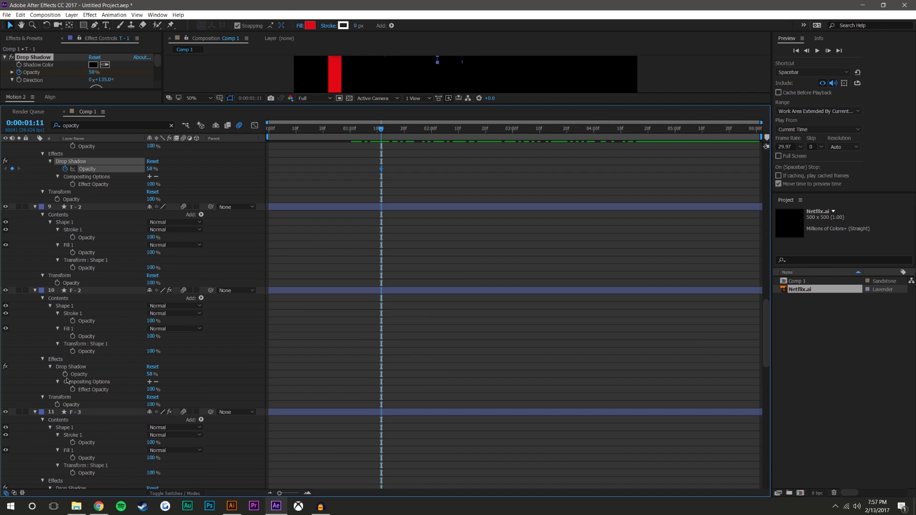
{"action": "left_click", "coordinate": [66, 374]}
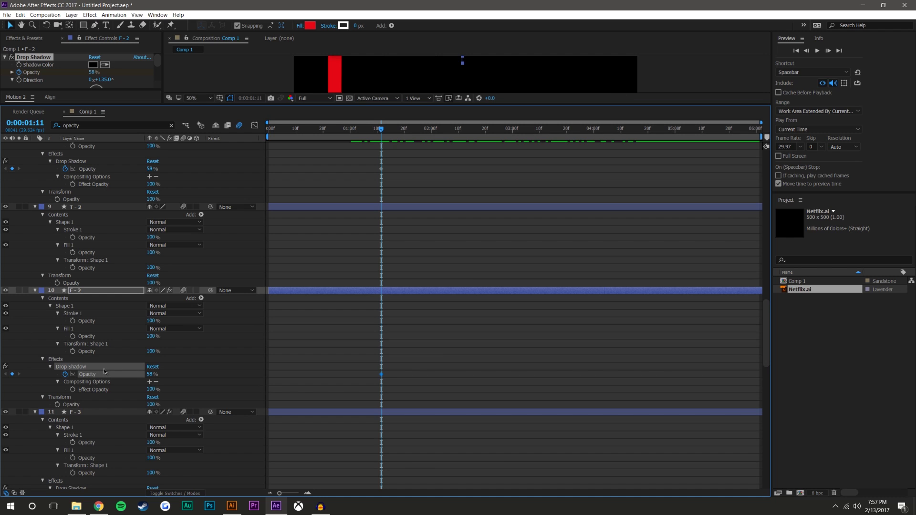
{"action": "scroll", "coordinate": [104, 368], "scroll_direction": "down", "scroll_amount": 5}
{"action": "left_click", "coordinate": [66, 374]}
Enable keyframing of the Drop Shadow Opacity on layers L - 1 and X - 2 at the current time
{"action": "scroll", "coordinate": [101, 368], "scroll_direction": "down", "scroll_amount": 5}
{"action": "scroll", "coordinate": [99, 373], "scroll_direction": "down", "scroll_amount": 4}
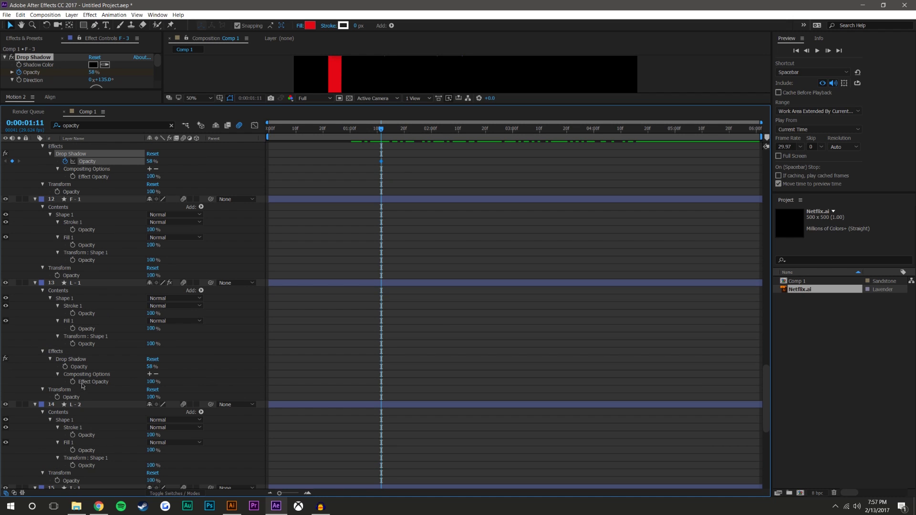
{"action": "left_click", "coordinate": [64, 368]}
{"action": "scroll", "coordinate": [67, 382], "scroll_direction": "down", "scroll_amount": 6}
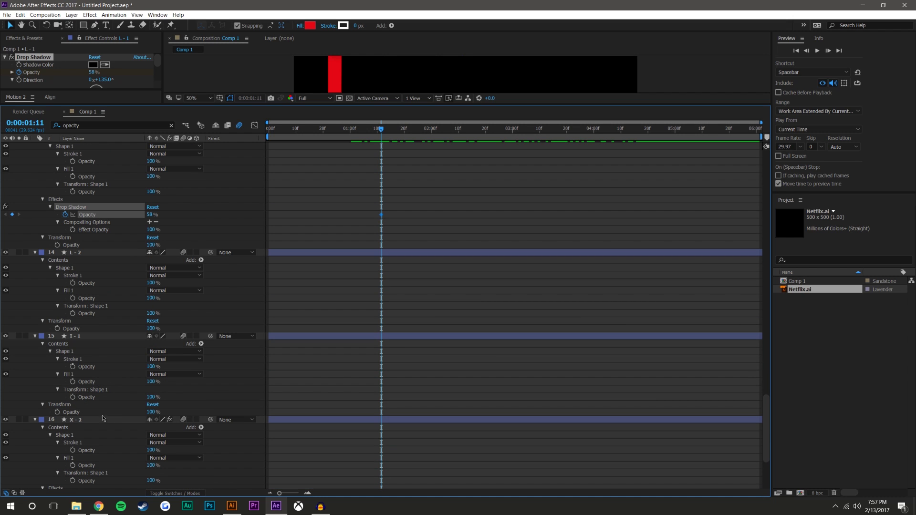
{"action": "scroll", "coordinate": [103, 418], "scroll_direction": "down", "scroll_amount": 4}
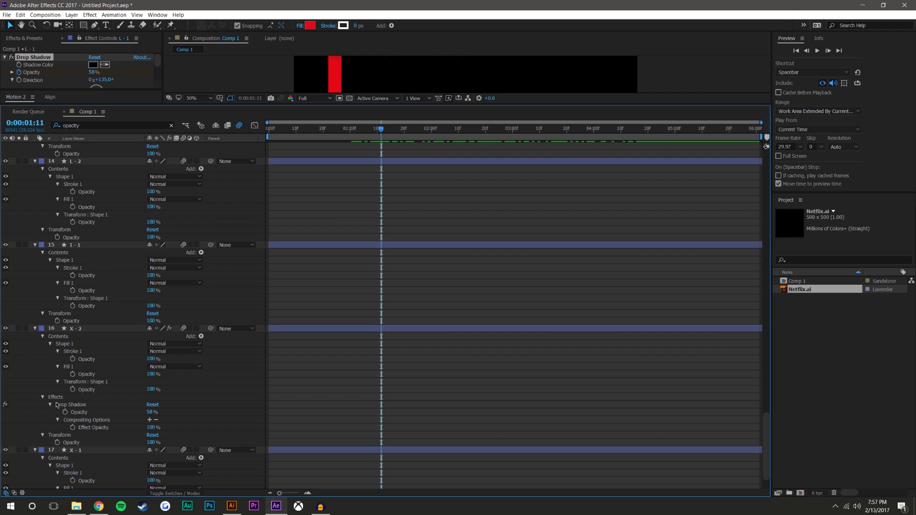
{"action": "left_click", "coordinate": [65, 412]}
{"action": "scroll", "coordinate": [91, 401], "scroll_direction": "down", "scroll_amount": 2}
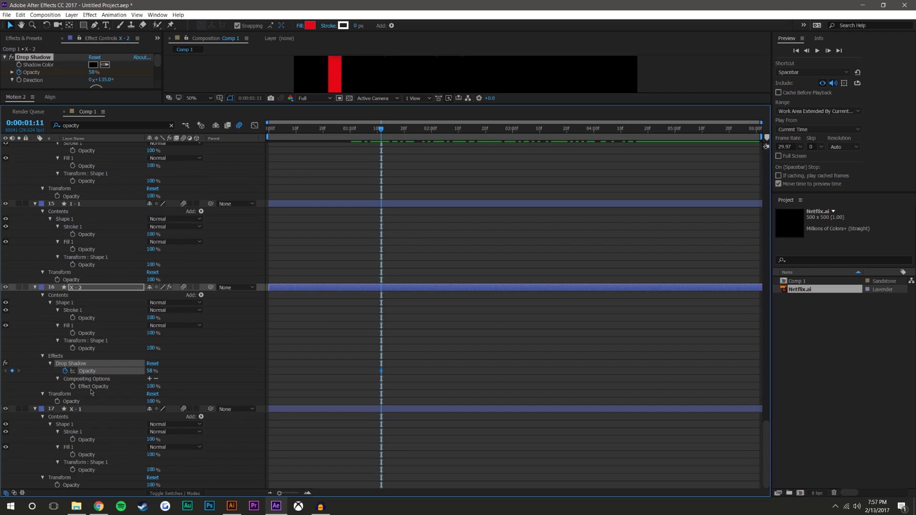
Select all layers from X - 1 up to N - 2, reveal only their keyframed properties, and deselect them
{"action": "scroll", "coordinate": [109, 411], "scroll_direction": "up", "scroll_amount": 3}
{"action": "scroll", "coordinate": [101, 420], "scroll_direction": "down", "scroll_amount": 3}
{"action": "left_click", "coordinate": [80, 412]}
{"action": "scroll", "coordinate": [88, 406], "scroll_direction": "up", "scroll_amount": 20}
{"action": "scroll", "coordinate": [87, 405], "scroll_direction": "up", "scroll_amount": 6}
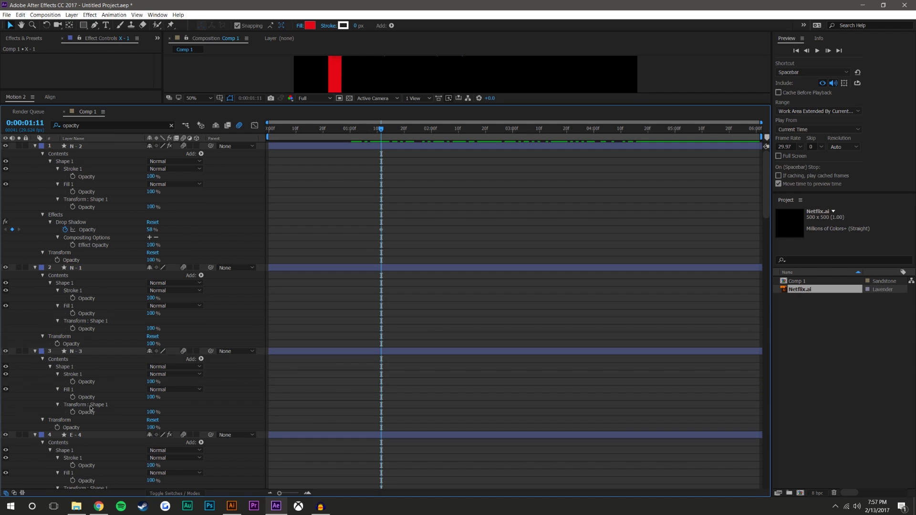
{"action": "left_click", "coordinate": [77, 147], "text": "shift"}
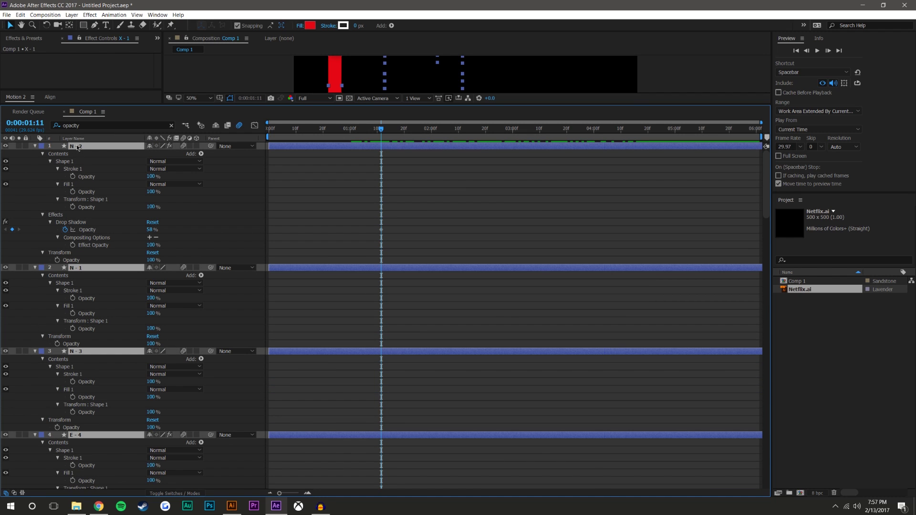
{"action": "key", "text": "u"}
{"action": "left_click", "coordinate": [402, 189]}
{"action": "scroll", "coordinate": [403, 192], "scroll_direction": "up", "scroll_amount": 2}
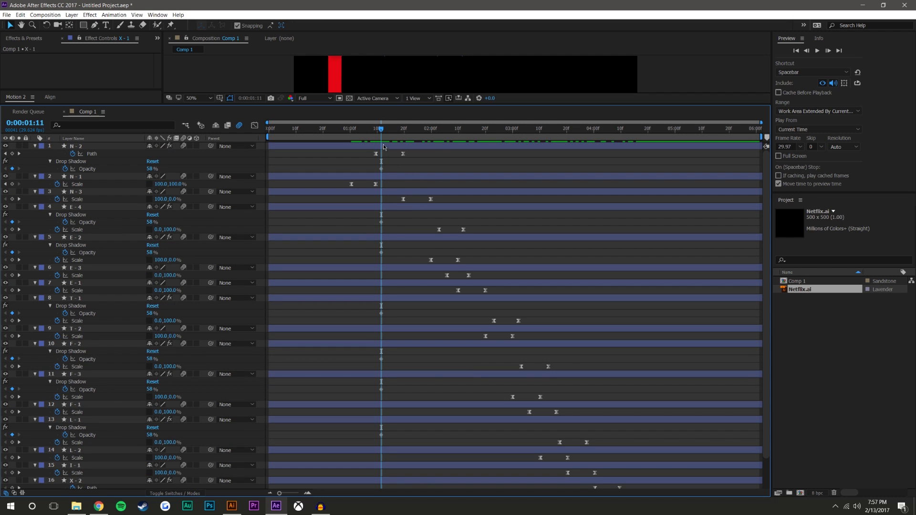
Move N - 2's shadow Opacity keyframe to 0:00:00:28 and those of E - 4, E - 2 and T - 1 before their Scale animations
{"action": "left_click", "coordinate": [346, 133]}
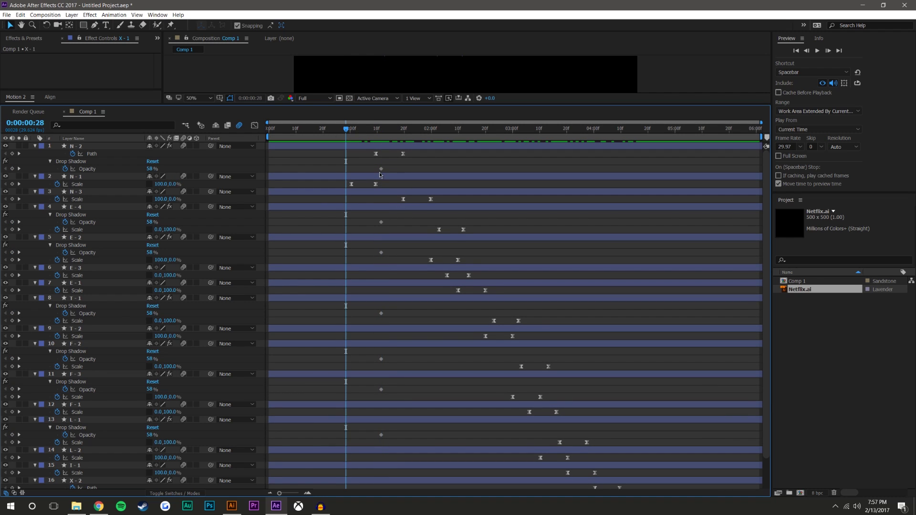
{"action": "left_click_drag", "start_coordinate": [381, 168], "coordinate": [346, 168]}
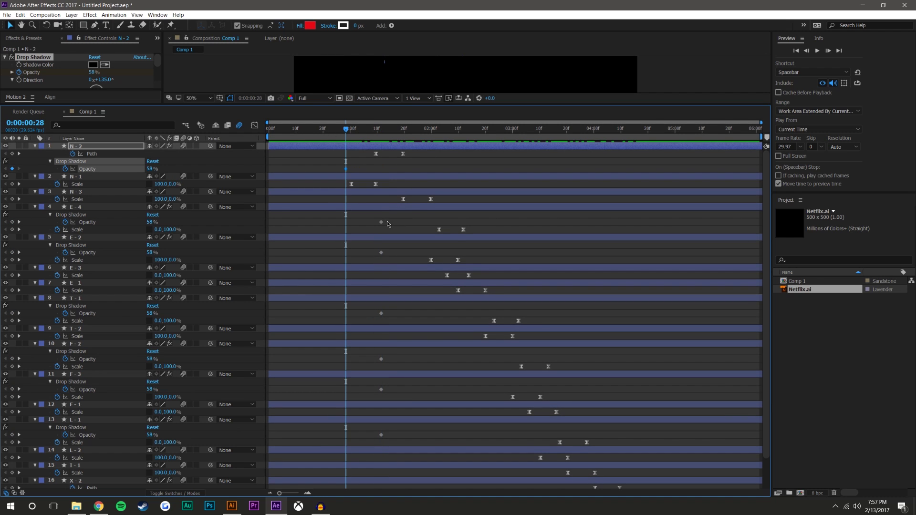
{"action": "left_click_drag", "start_coordinate": [382, 223], "coordinate": [416, 223]}
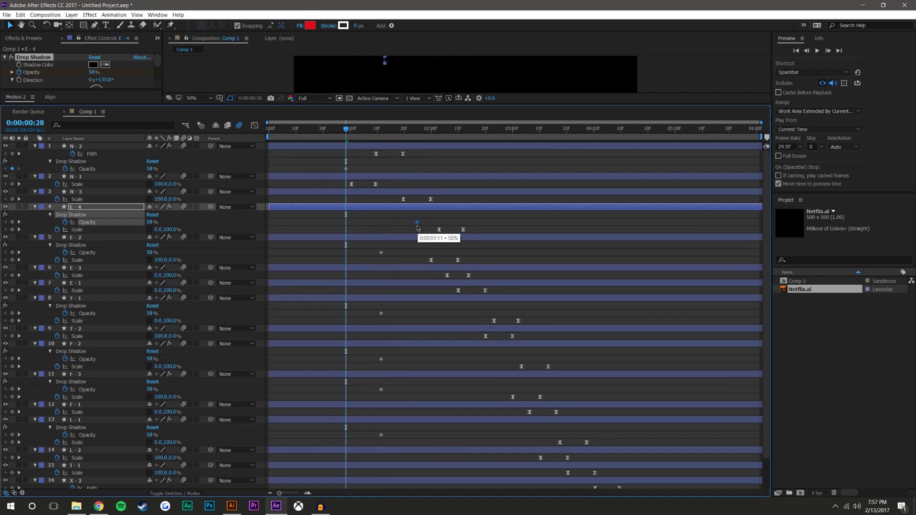
{"action": "left_click_drag", "start_coordinate": [383, 256], "coordinate": [421, 255]}
{"action": "left_click_drag", "start_coordinate": [383, 315], "coordinate": [470, 319]}
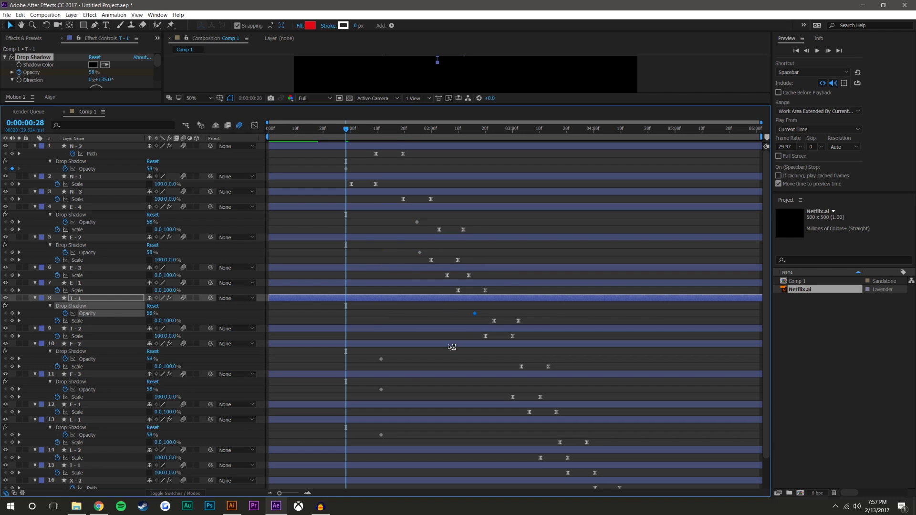
Move the shadow Opacity keyframes of F - 2, T - 1, E - 2 and E - 4 midway into their Scale animations, and N - 2's just before its Path animation
{"action": "left_click", "coordinate": [380, 359]}
{"action": "left_click_drag", "start_coordinate": [472, 366], "coordinate": [532, 363]}
{"action": "left_click_drag", "start_coordinate": [476, 315], "coordinate": [508, 318]}
{"action": "left_click_drag", "start_coordinate": [419, 257], "coordinate": [443, 260]}
{"action": "left_click_drag", "start_coordinate": [417, 222], "coordinate": [449, 222]}
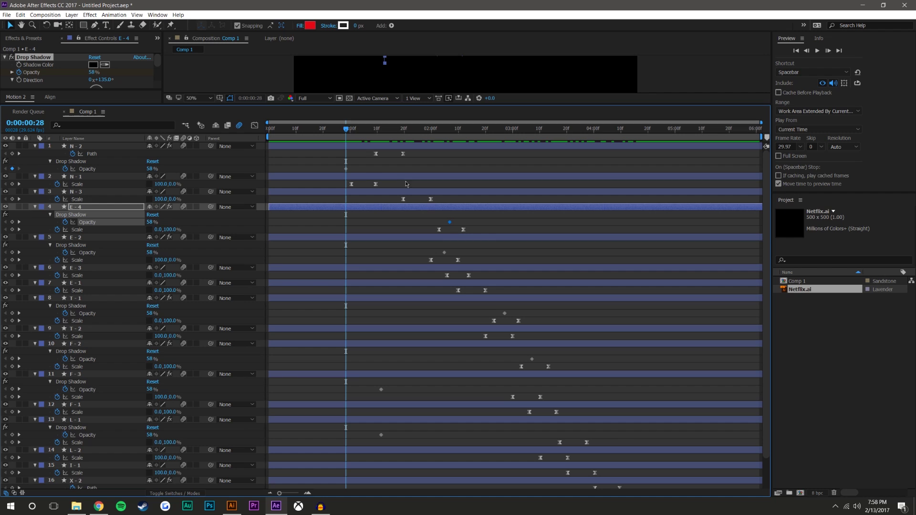
{"action": "left_click_drag", "start_coordinate": [346, 169], "coordinate": [362, 169]}
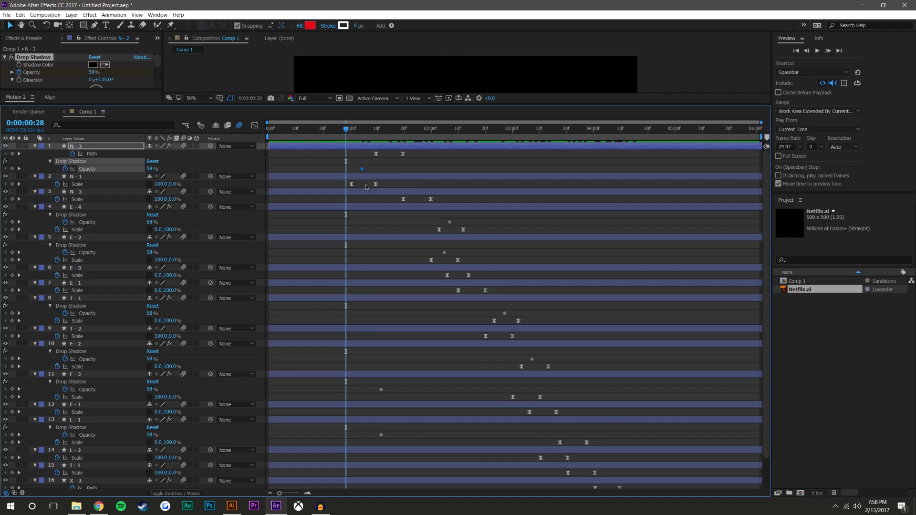
Move the shadow Opacity keyframes of F - 3 and X - 2 midway into their animations, and L - 1's just before its Scale animation
{"action": "left_click_drag", "start_coordinate": [381, 389], "coordinate": [524, 389]}
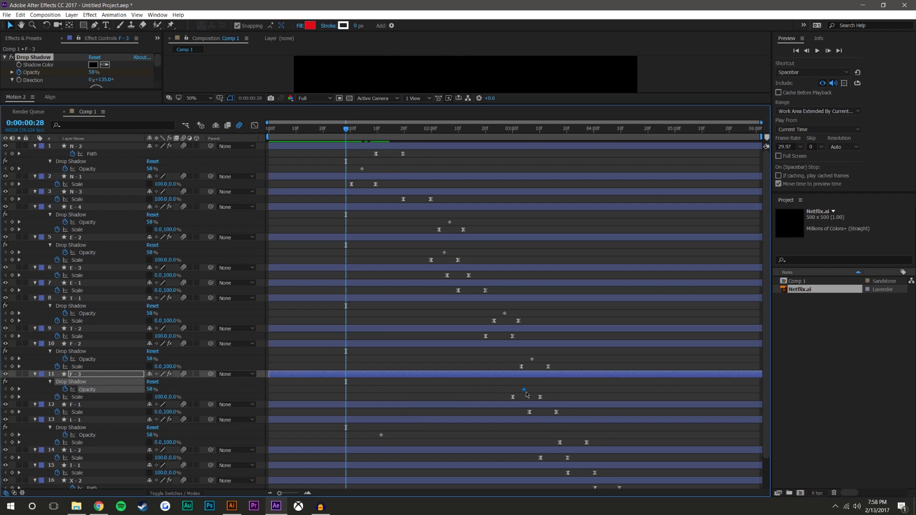
{"action": "left_click", "coordinate": [381, 434]}
{"action": "left_click_drag", "start_coordinate": [548, 438], "coordinate": [576, 437]}
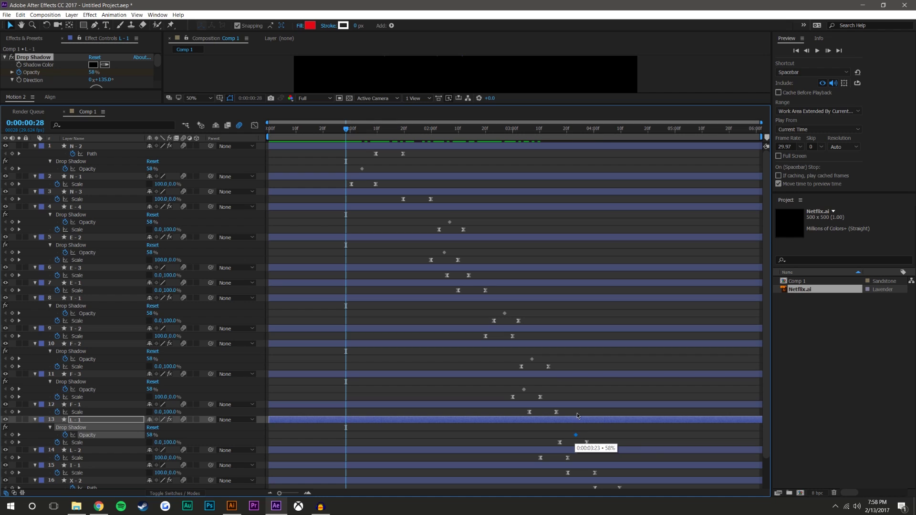
{"action": "scroll", "coordinate": [577, 437], "scroll_direction": "down", "scroll_amount": 2}
{"action": "left_click_drag", "start_coordinate": [577, 404], "coordinate": [555, 403]}
{"action": "left_click_drag", "start_coordinate": [381, 469], "coordinate": [607, 475]}
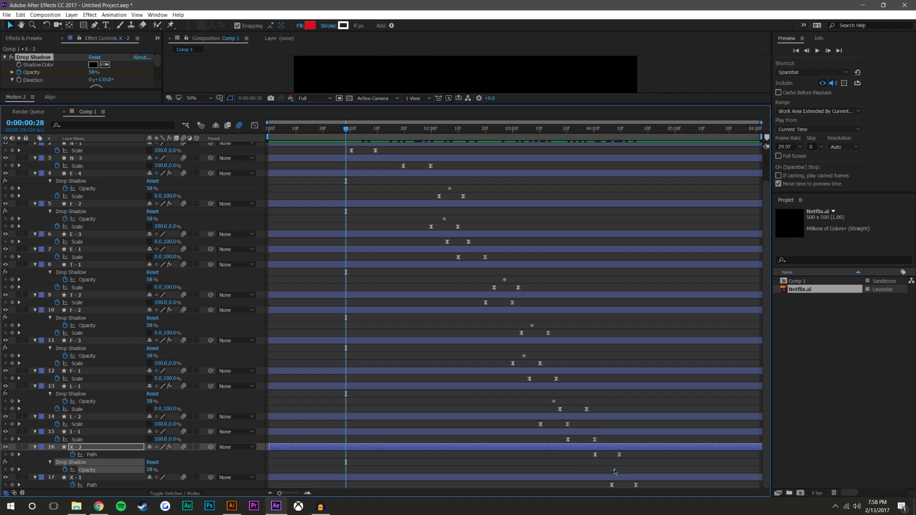
Set the Drop Shadow Opacity of layer N - 2 to 0% at 0:00:02:05
{"action": "scroll", "coordinate": [339, 121], "scroll_direction": "up", "scroll_amount": 2}
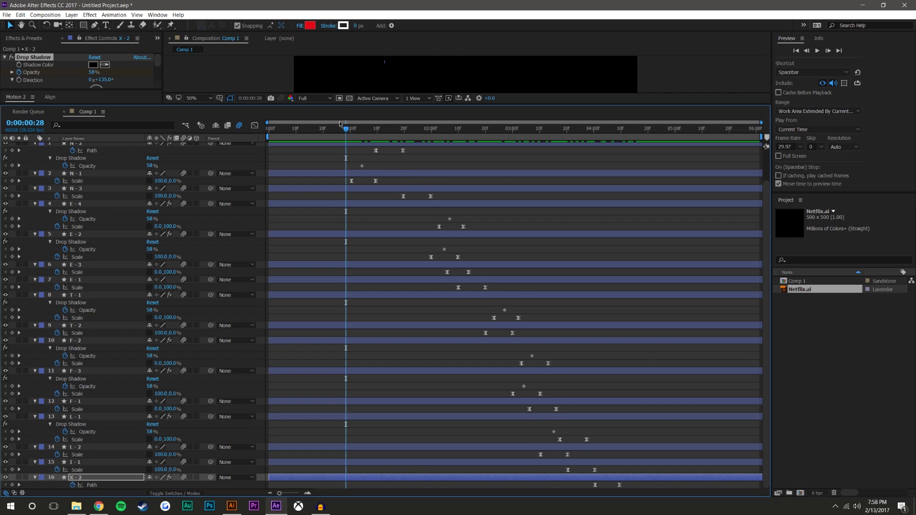
{"action": "left_click_drag", "start_coordinate": [351, 131], "coordinate": [449, 147]}
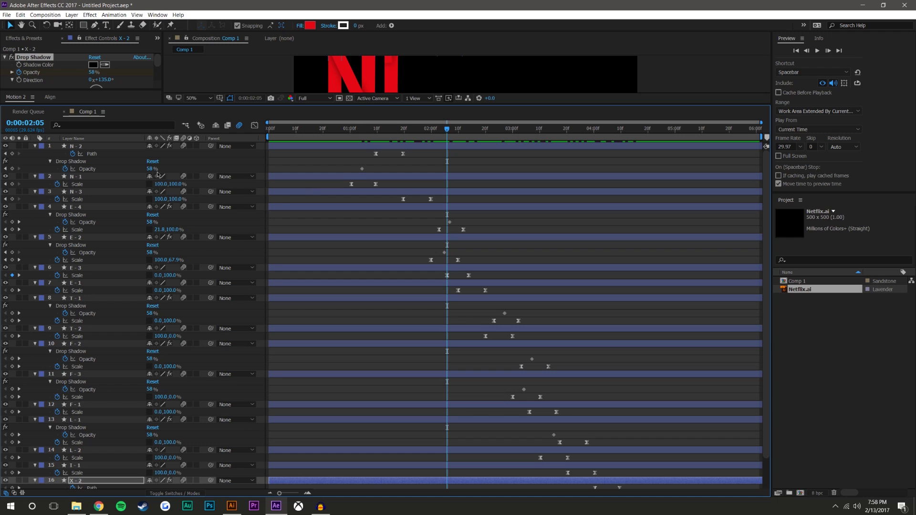
{"action": "left_click", "coordinate": [151, 169]}
{"action": "type", "text": "0"}
{"action": "key", "text": "Return"}
Set the Drop Shadow Opacity of E - 4 to 2% at 0:00:02:21 and that of E - 2 to 3% at 0:00:03:04
{"action": "left_click_drag", "start_coordinate": [447, 130], "coordinate": [488, 130]}
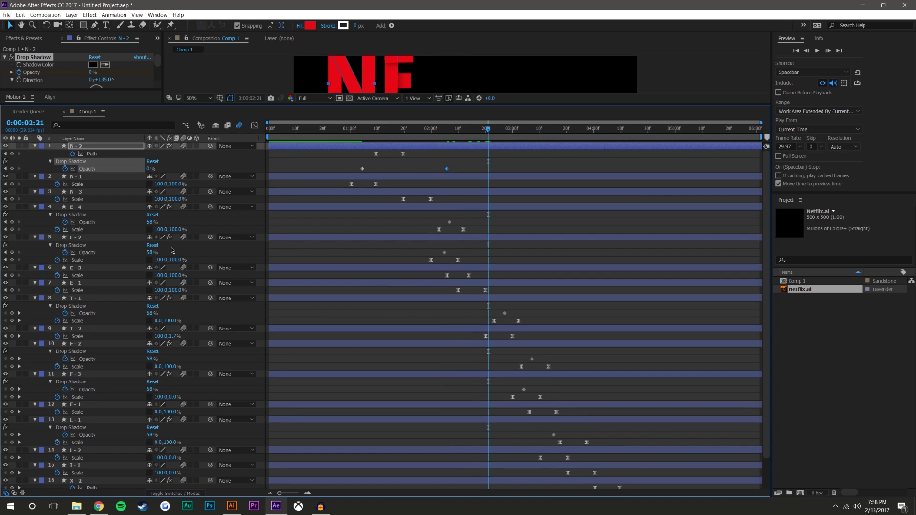
{"action": "left_click", "coordinate": [150, 222]}
{"action": "type", "text": "2"}
{"action": "key", "text": "Return"}
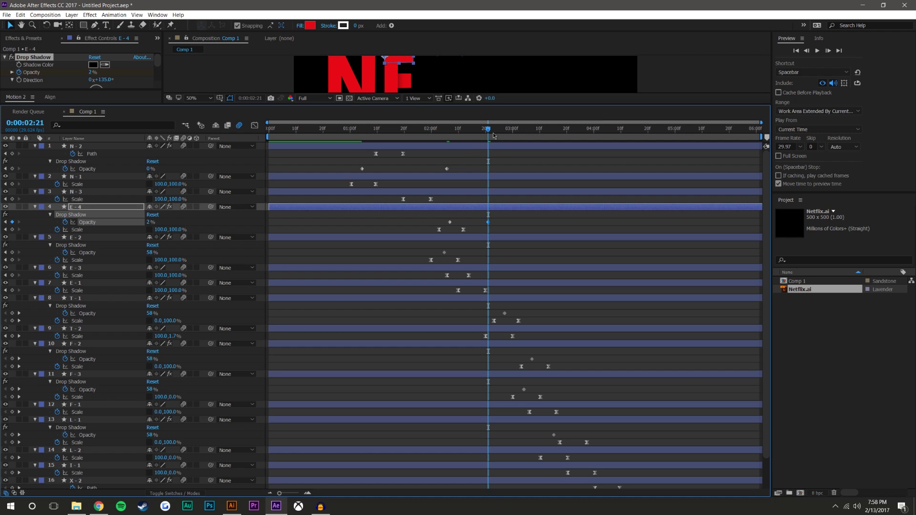
{"action": "left_click_drag", "start_coordinate": [489, 134], "coordinate": [525, 138]}
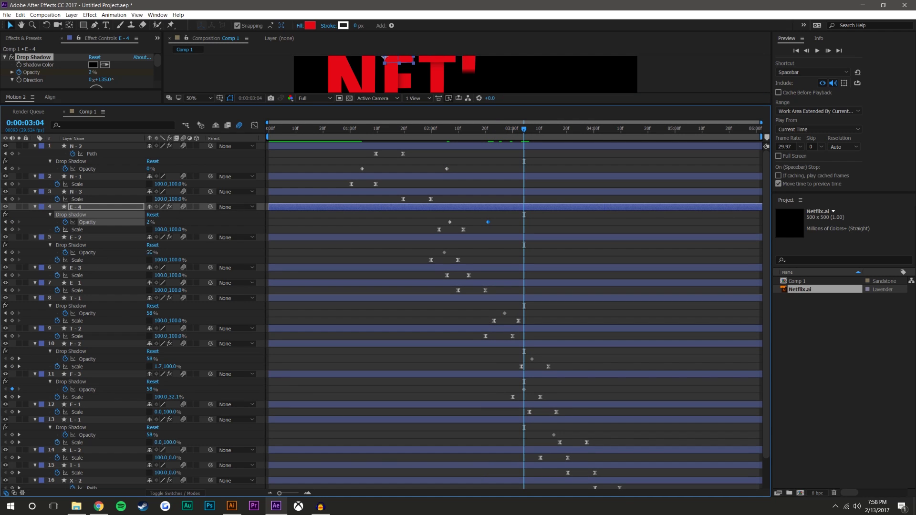
{"action": "left_click", "coordinate": [150, 253]}
{"action": "type", "text": "3"}
{"action": "key", "text": "Return"}
Set T - 1's Drop Shadow Opacity to 1% shortly after its Scale animation, and F - 2's to 0% at 0:00:04:02
{"action": "key", "text": "space"}
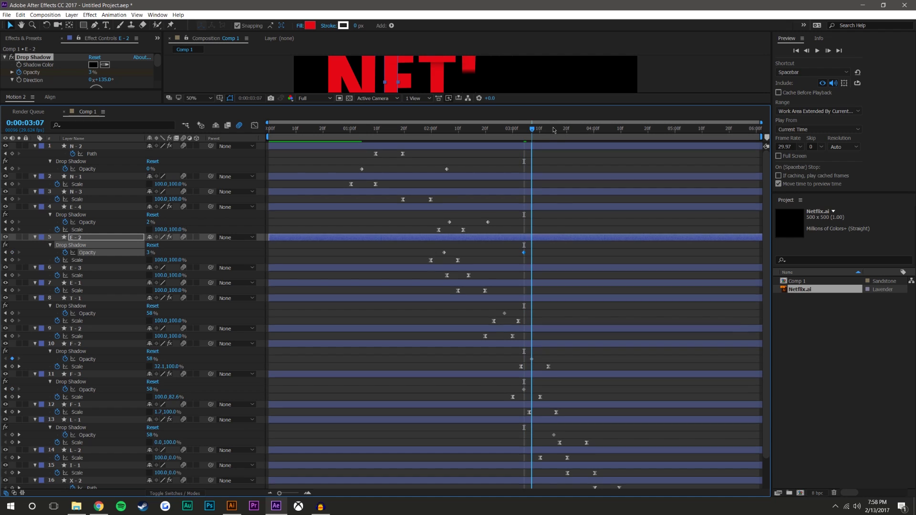
{"action": "left_click", "coordinate": [150, 313]}
{"action": "type", "text": "1"}
{"action": "key", "text": "Return"}
{"action": "left_click_drag", "start_coordinate": [572, 130], "coordinate": [601, 130]}
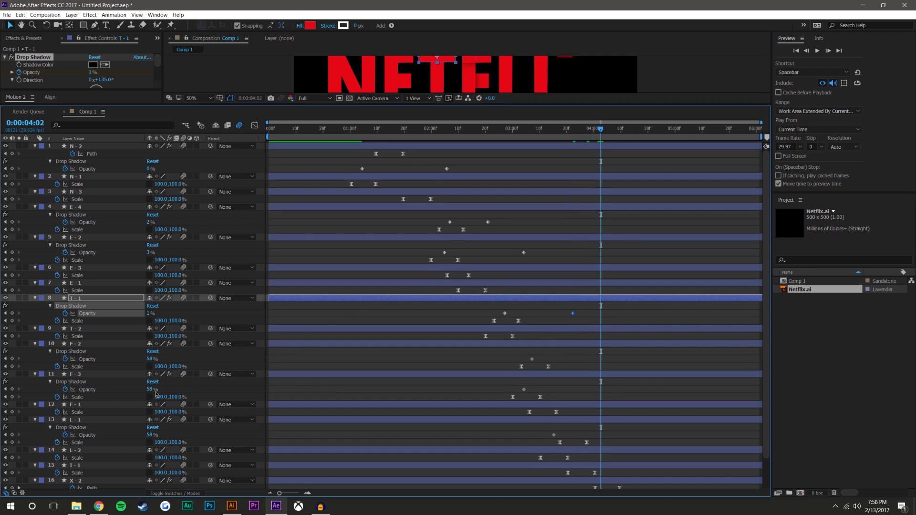
{"action": "left_click_drag", "start_coordinate": [151, 361], "coordinate": [31, 354]}
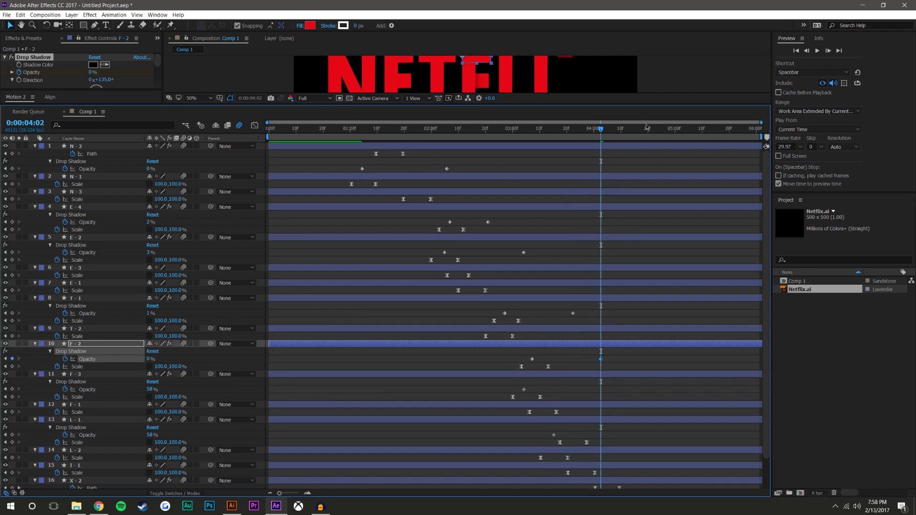
Set the Drop Shadow Opacity of layer F - 3 to 0% at 0:00:04:17
{"action": "left_click_drag", "start_coordinate": [599, 132], "coordinate": [642, 133]}
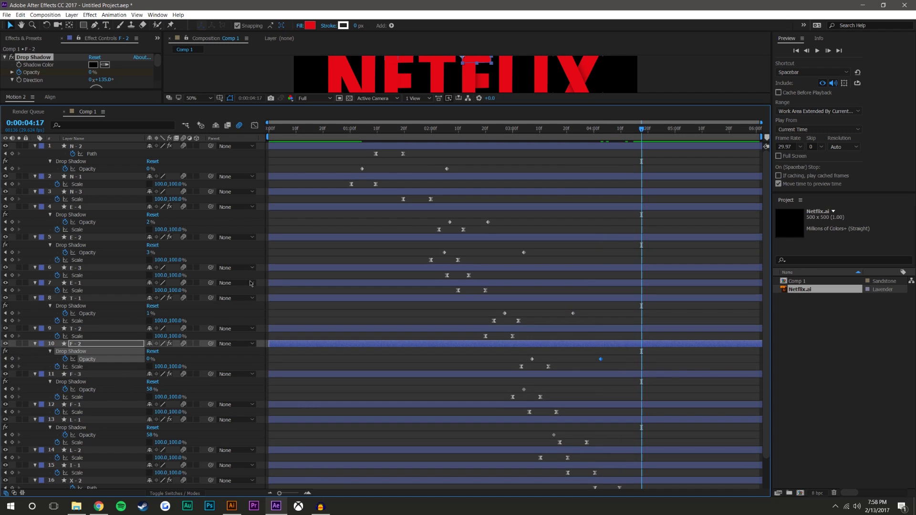
{"action": "left_click_drag", "start_coordinate": [149, 390], "coordinate": [80, 389]}
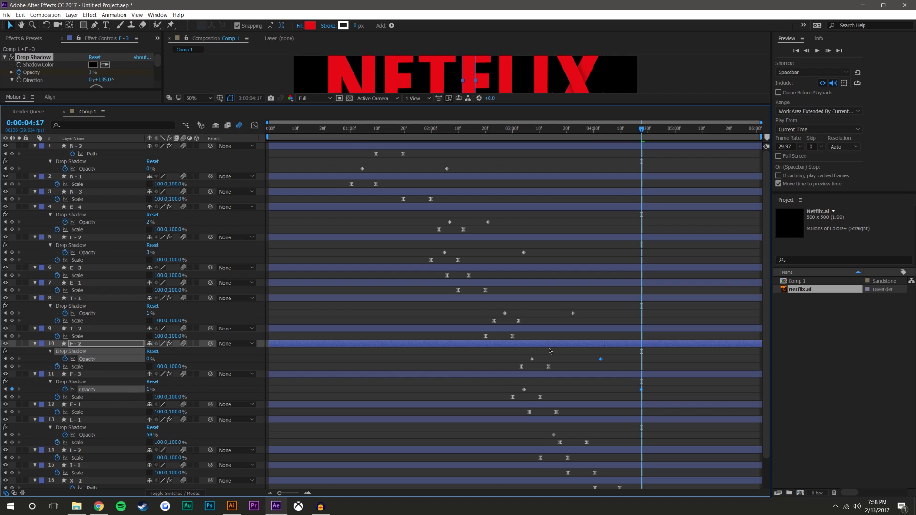
{"action": "key", "text": "ctrl+Down"}
{"action": "scroll", "coordinate": [575, 292], "scroll_direction": "down", "scroll_amount": 2}
{"action": "left_click_drag", "start_coordinate": [660, 129], "coordinate": [674, 128]}
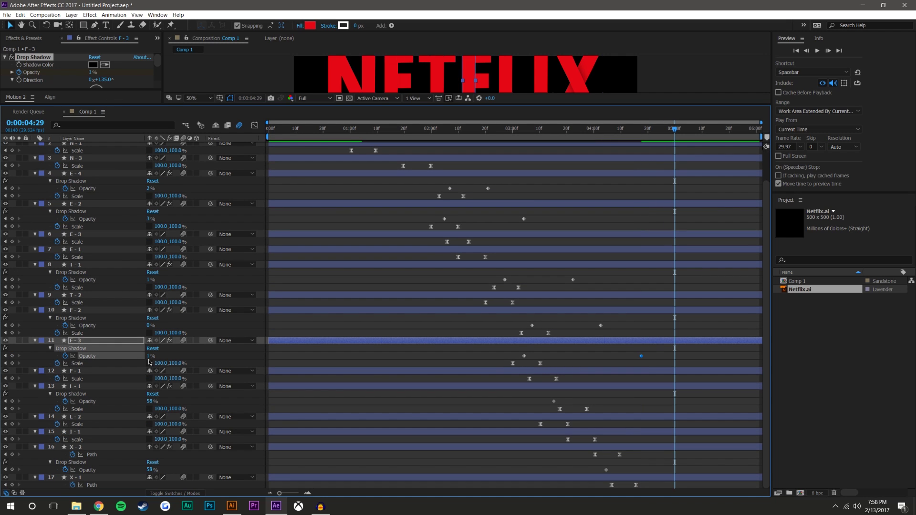
{"action": "left_click_drag", "start_coordinate": [644, 129], "coordinate": [641, 135]}
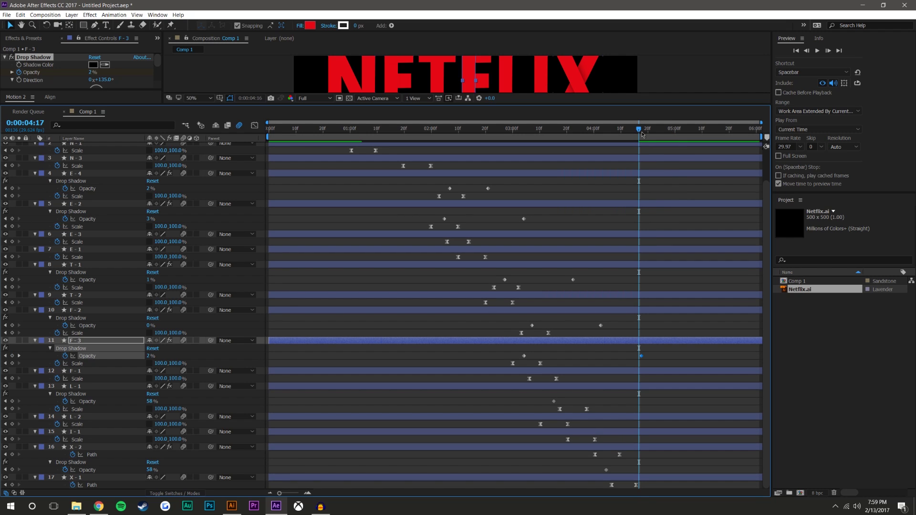
{"action": "left_click_drag", "start_coordinate": [149, 358], "coordinate": [146, 358]}
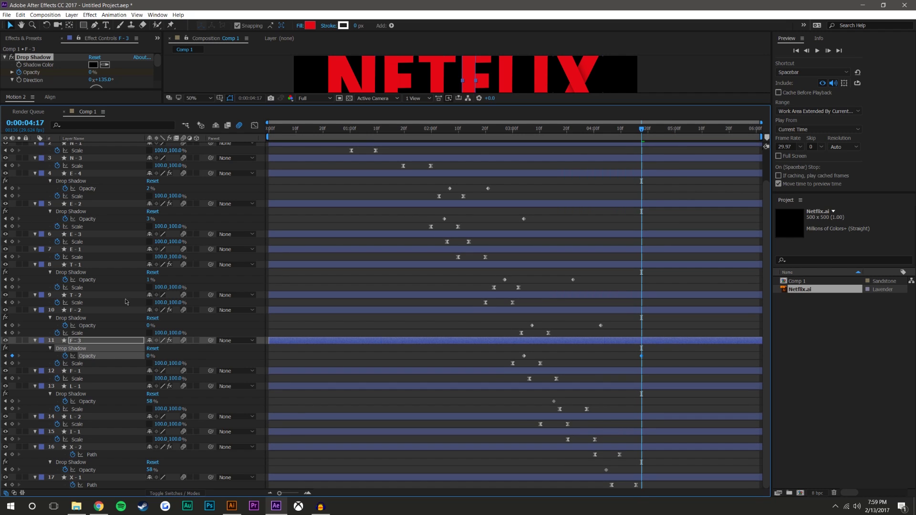
{"action": "left_click_drag", "start_coordinate": [595, 134], "coordinate": [700, 137]}
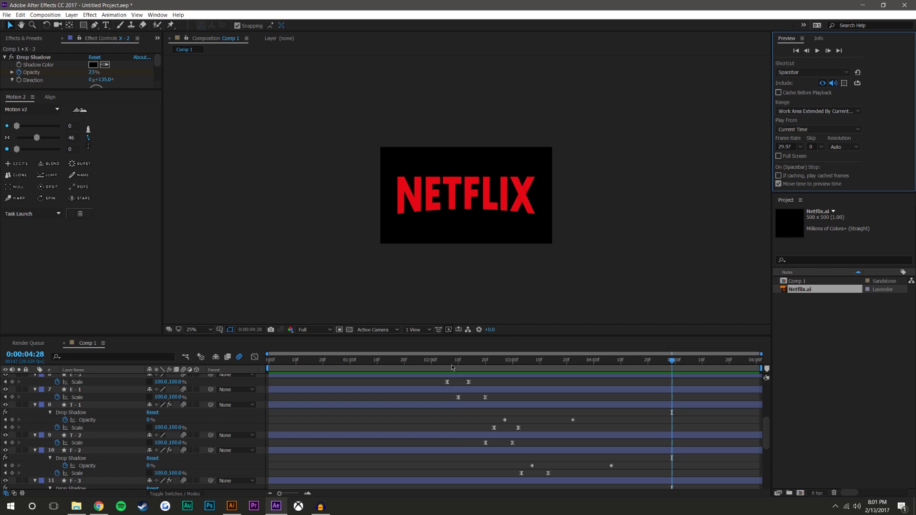
Preview the logo animation from 0:00:02:22 at 50% magnification and scrub to 0:00:03:26 to check the fading shadows
{"action": "left_click_drag", "start_coordinate": [453, 367], "coordinate": [491, 368]}
{"action": "key", "text": "period"}
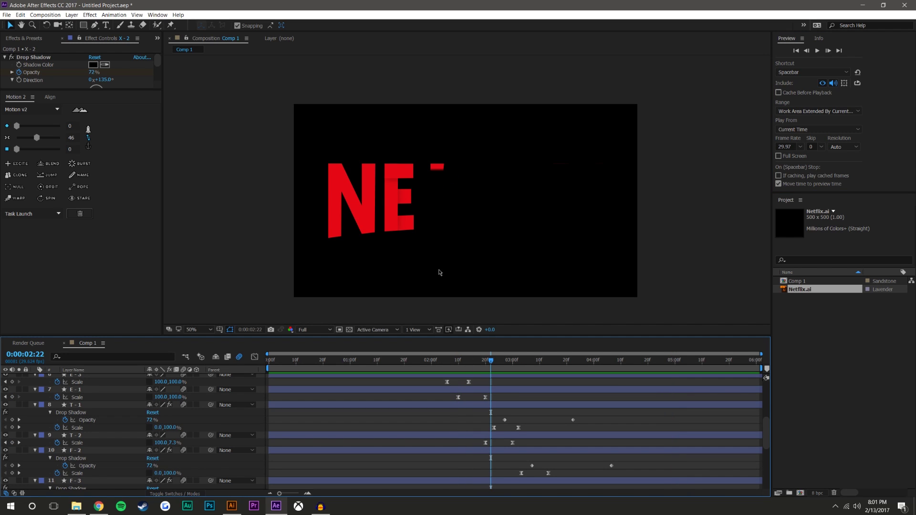
{"action": "key", "text": "space"}
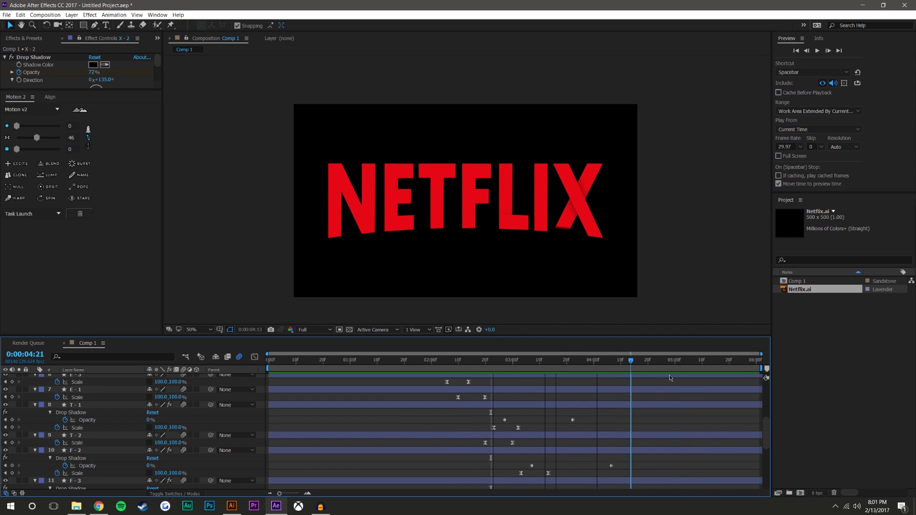
{"action": "key", "text": "space"}
{"action": "left_click_drag", "start_coordinate": [478, 384], "coordinate": [583, 347]}
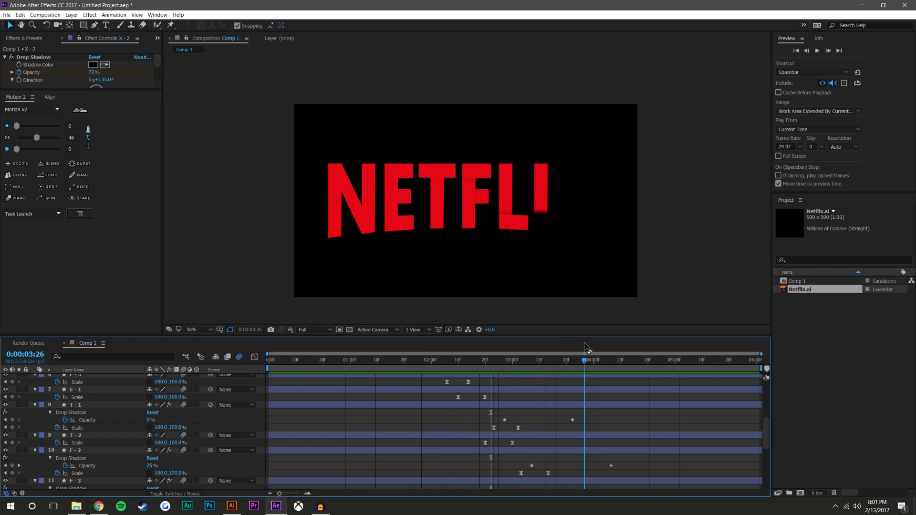
Create a new composition, keeping the offered settings
{"action": "left_click", "coordinate": [45, 15]}
{"action": "left_click", "coordinate": [53, 28]}
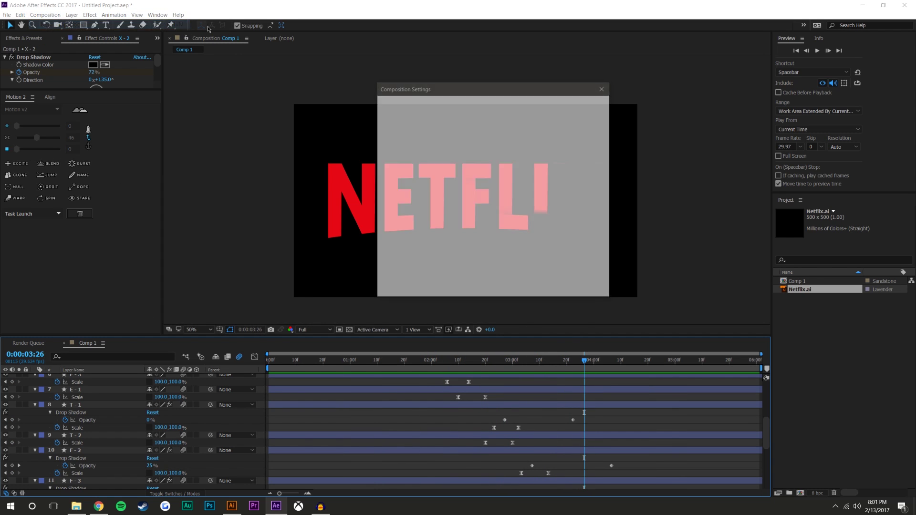
{"action": "left_click", "coordinate": [539, 291]}
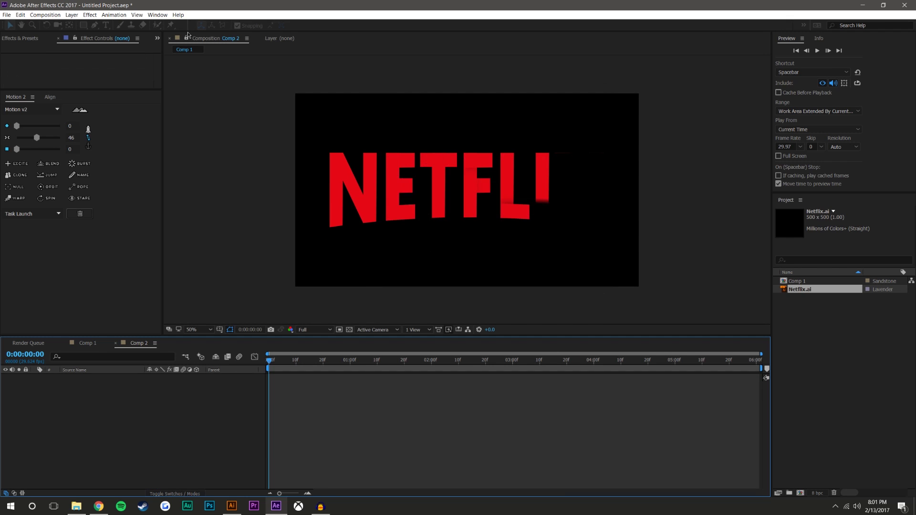
Add a comp-sized 1920 x 1080 solid in dark gray #242424 to Comp 2
{"action": "left_click", "coordinate": [71, 15]}
{"action": "mouse_move", "coordinate": [83, 23]}
{"action": "left_click", "coordinate": [234, 32]}
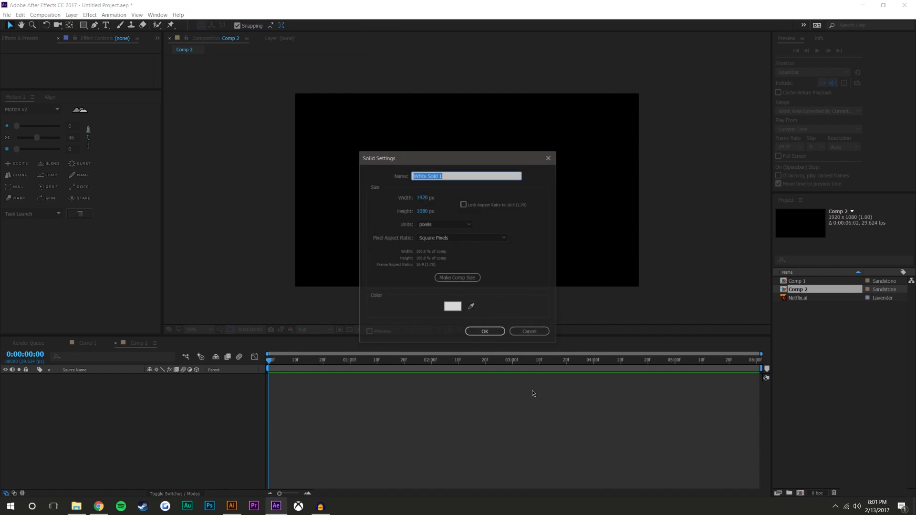
{"action": "left_click", "coordinate": [453, 306]}
{"action": "left_click_drag", "start_coordinate": [593, 348], "coordinate": [530, 377]}
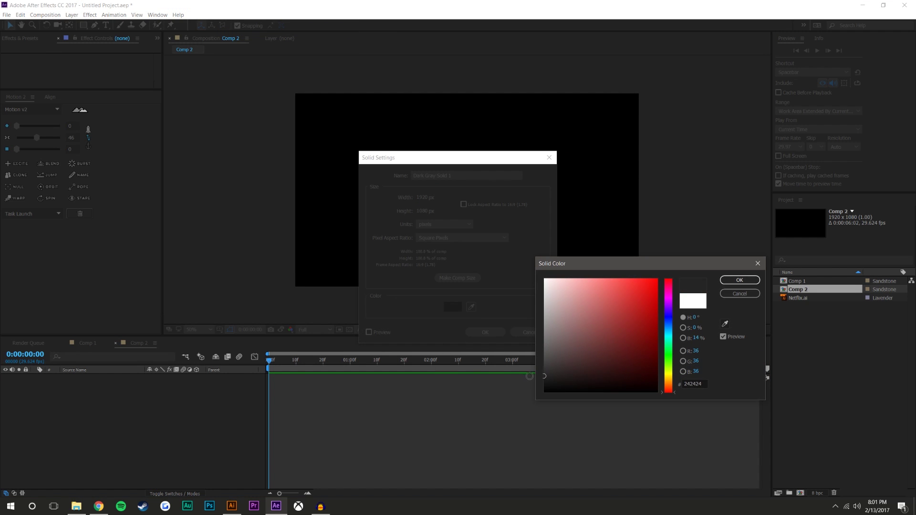
{"action": "left_click", "coordinate": [740, 280]}
{"action": "left_click", "coordinate": [483, 333]}
Place Comp 1 above the dark gray solid in Comp 2 and preview the logo animation for stray strokes
{"action": "left_click_drag", "start_coordinate": [796, 281], "coordinate": [471, 191]}
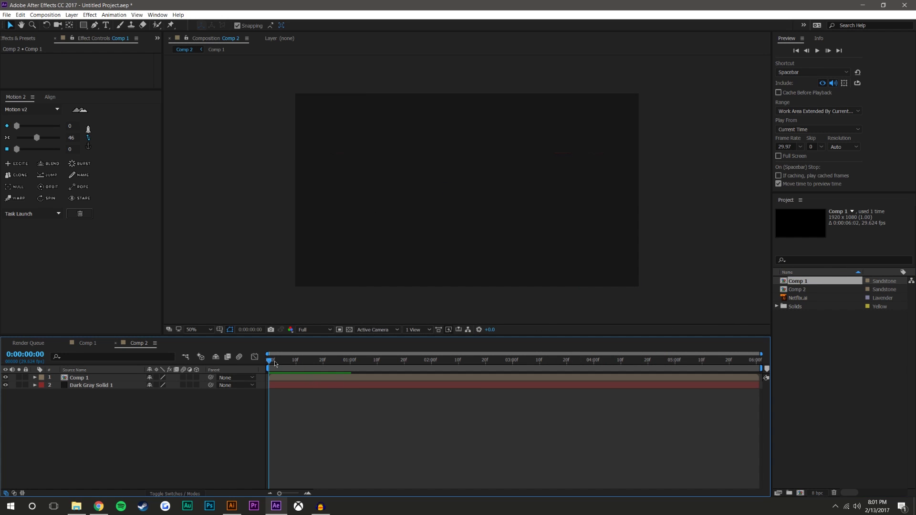
{"action": "key", "text": "space"}
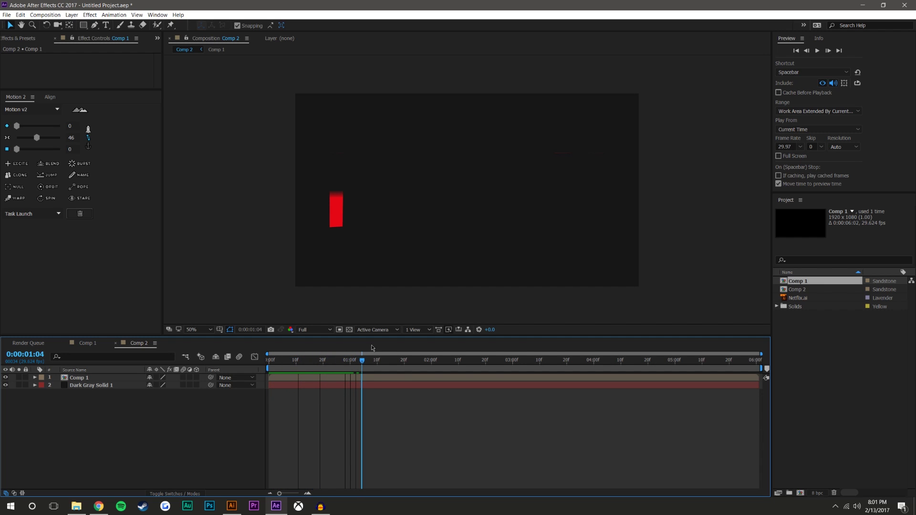
{"action": "scroll", "coordinate": [536, 164], "scroll_direction": "up", "scroll_amount": 4}
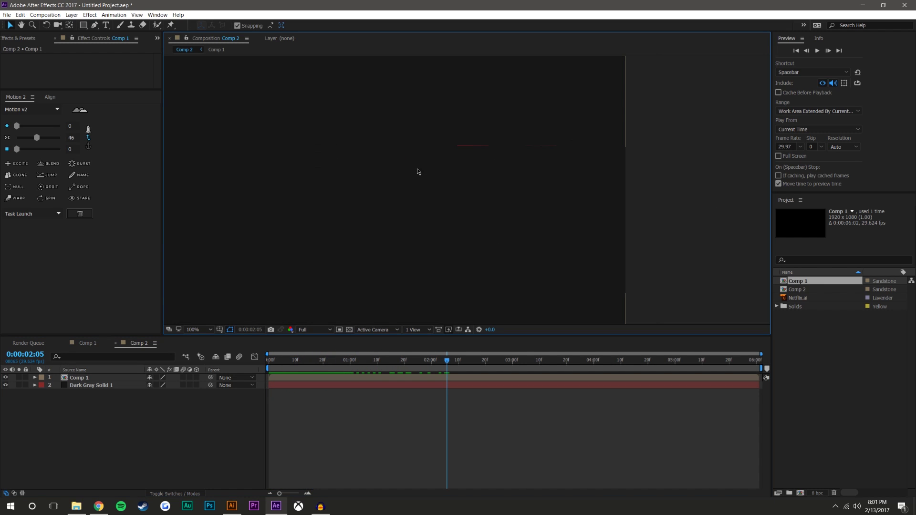
{"action": "scroll", "coordinate": [396, 141], "scroll_direction": "down", "scroll_amount": 4}
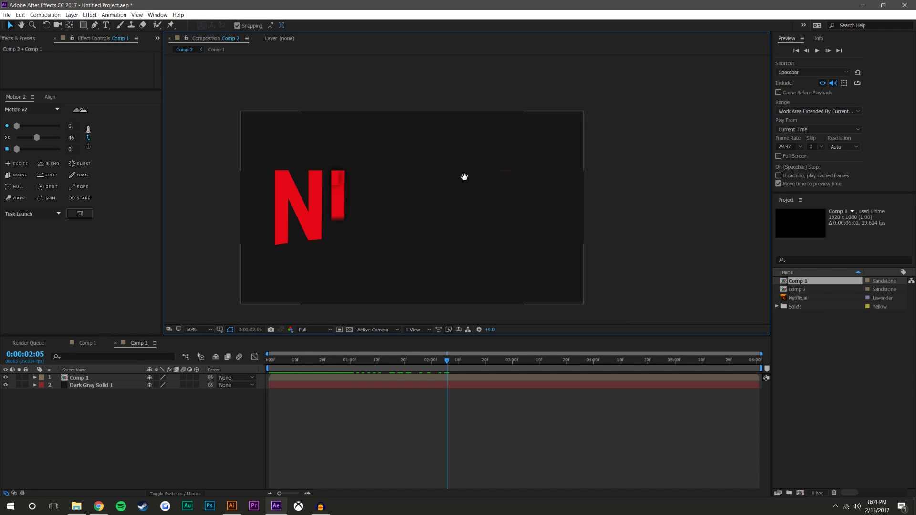
{"action": "left_click_drag", "start_coordinate": [447, 361], "coordinate": [313, 367]}
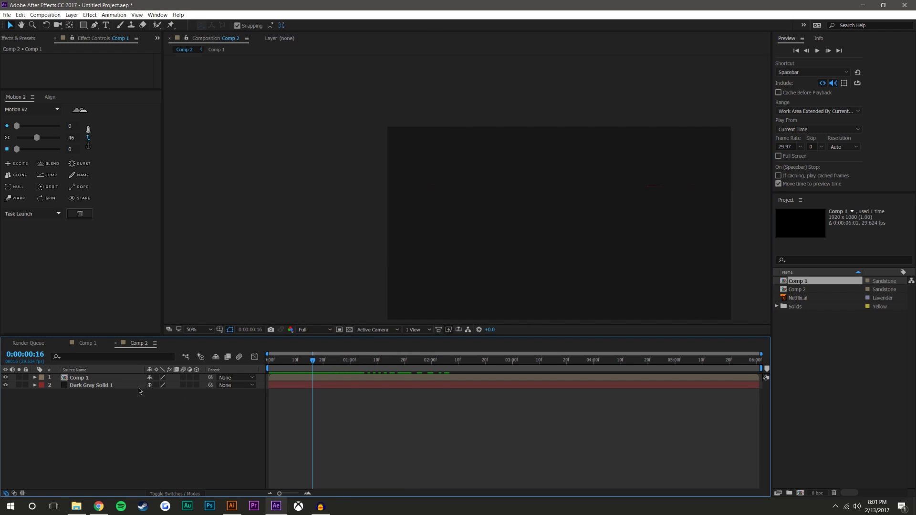
Open Comp 1 and trim the start of layer X - 2 to its first Path keyframe at 0:00:04:00
{"action": "double_click", "coordinate": [86, 378]}
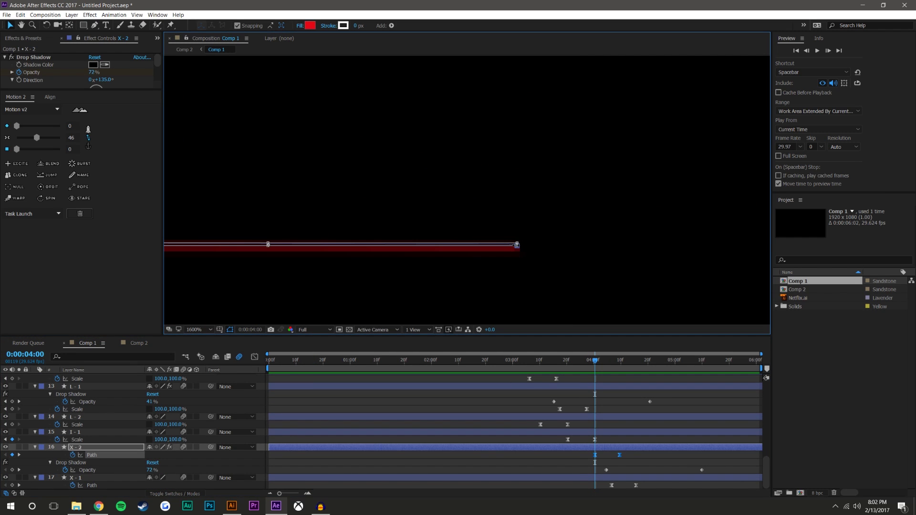
{"action": "left_click", "coordinate": [608, 471]}
{"action": "left_click", "coordinate": [585, 451]}
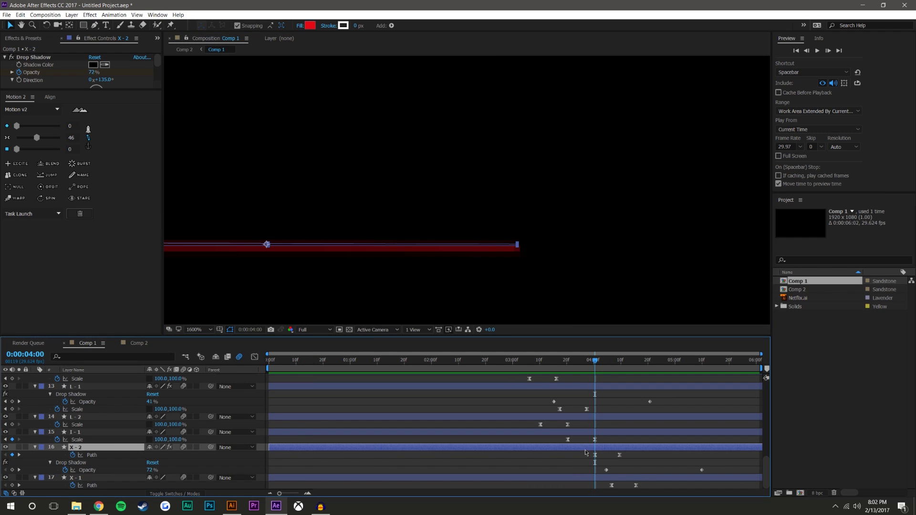
{"action": "left_click_drag", "start_coordinate": [268, 448], "coordinate": [595, 467]}
Trim the start of layer X - 1 to its first Path keyframe at 0:00:04:06 and check the frames before it
{"action": "left_click_drag", "start_coordinate": [595, 364], "coordinate": [611, 363]}
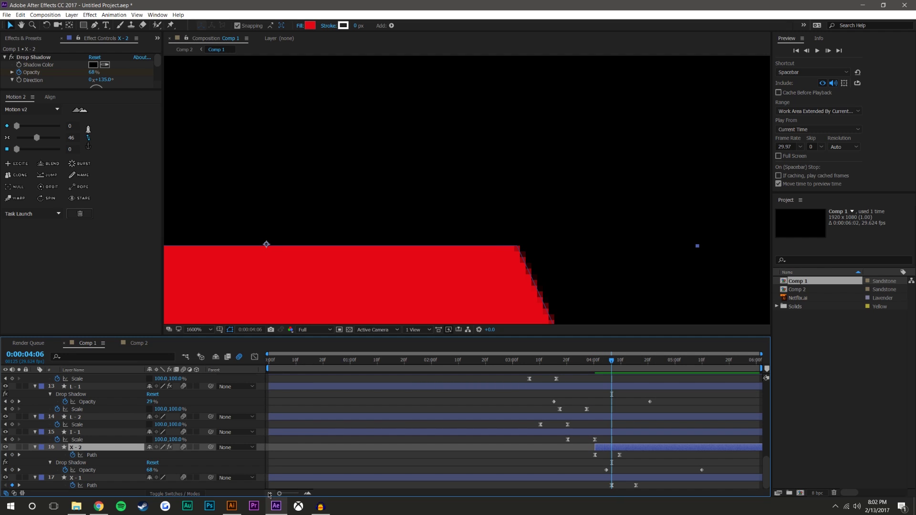
{"action": "left_click_drag", "start_coordinate": [269, 478], "coordinate": [576, 481]}
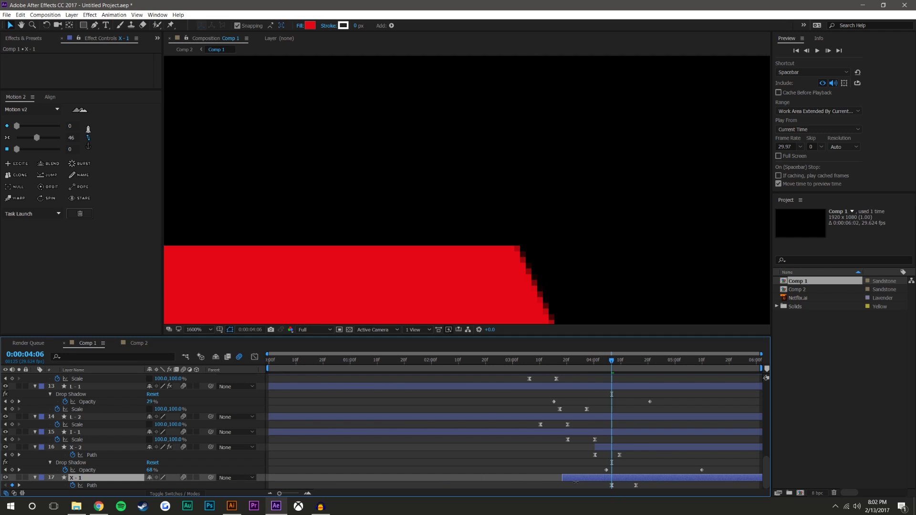
{"action": "left_click", "coordinate": [643, 465]}
{"action": "scroll", "coordinate": [557, 245], "scroll_direction": "down", "scroll_amount": 2}
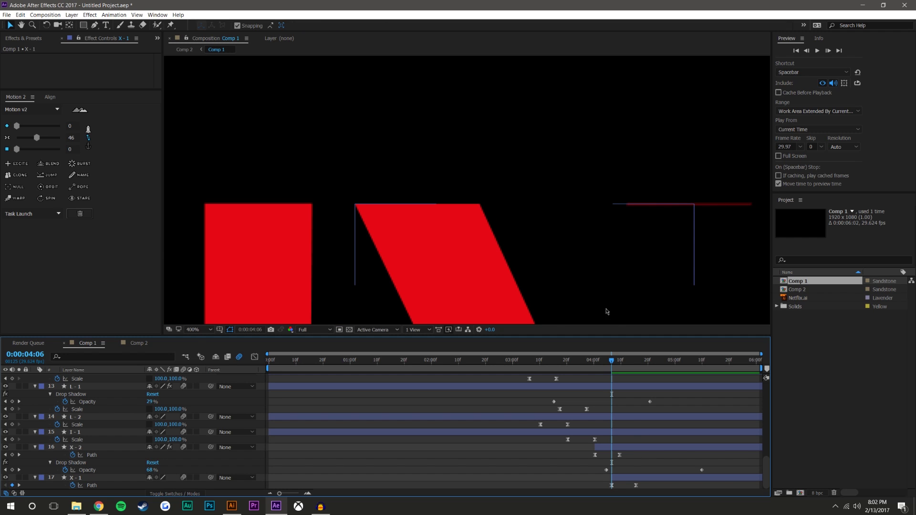
{"action": "left_click", "coordinate": [605, 364]}
{"action": "mouse_move", "coordinate": [605, 364]}
{"action": "left_mouse_down"}
{"action": "mouse_move", "coordinate": [623, 364]}
{"action": "mouse_move", "coordinate": [606, 363]}
{"action": "left_mouse_up"}
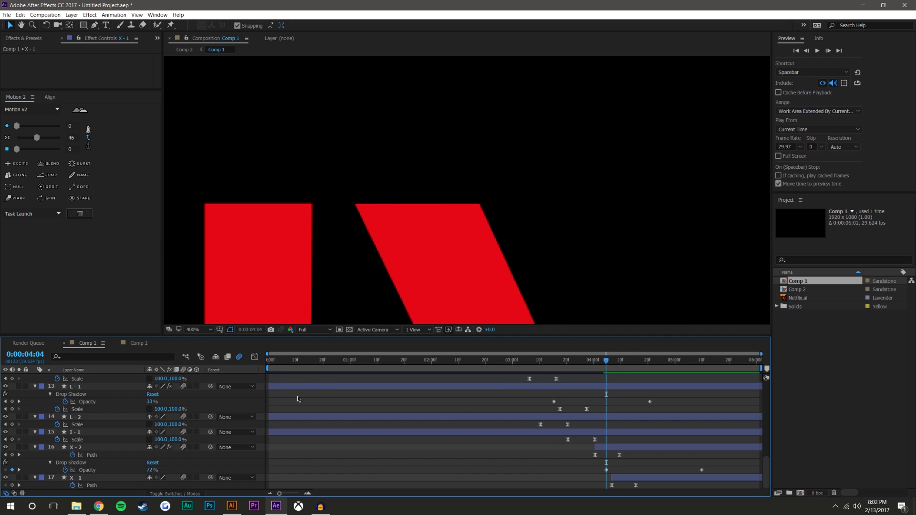
Return to Comp 2 and preview the logo animation from its opening frames over the dark gray background
{"action": "left_click", "coordinate": [138, 343]}
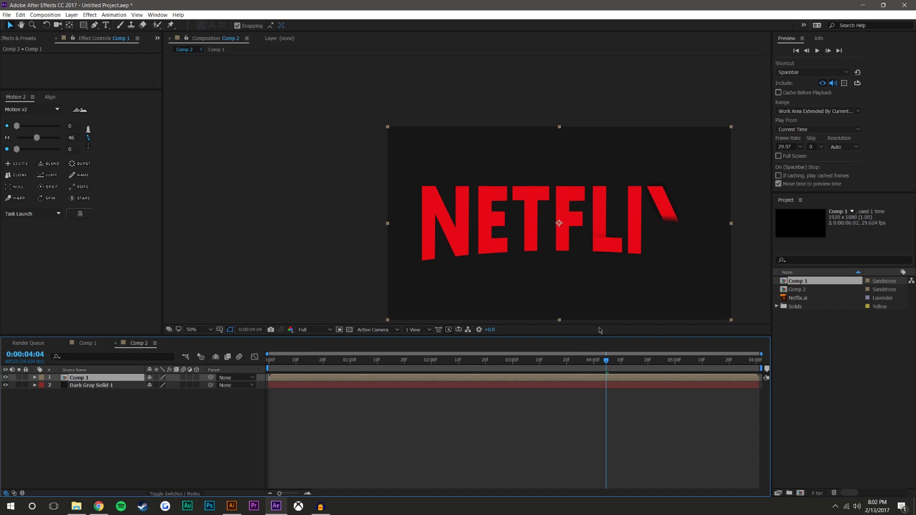
{"action": "mouse_move", "coordinate": [615, 366]}
{"action": "left_mouse_down"}
{"action": "mouse_move", "coordinate": [277, 364]}
{"action": "mouse_move", "coordinate": [409, 352]}
{"action": "mouse_move", "coordinate": [371, 343]}
{"action": "left_mouse_up"}
{"action": "key", "text": "space"}
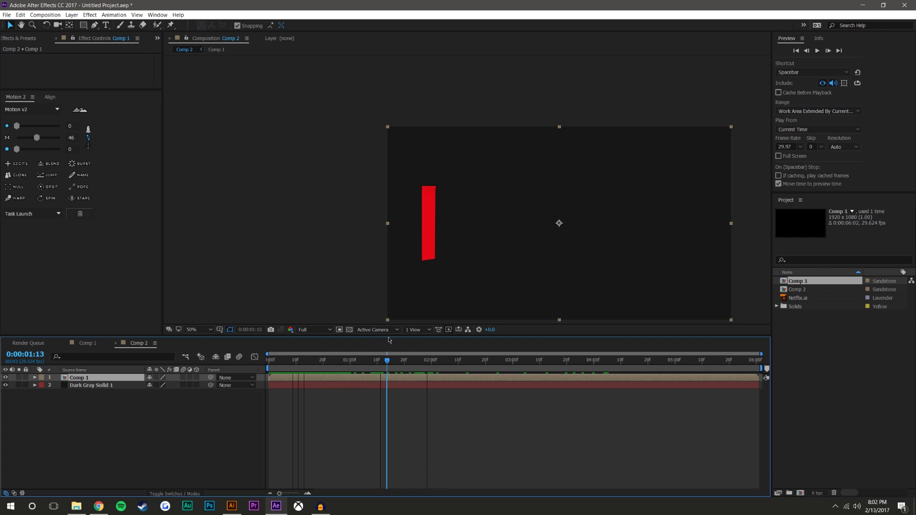
{"action": "key", "text": "space"}
Enable time remapping on the Comp 1 layer and add a Time Remap keyframe at 0:00:01:00
{"action": "right_click", "coordinate": [79, 381]}
{"action": "mouse_move", "coordinate": [190, 115]}
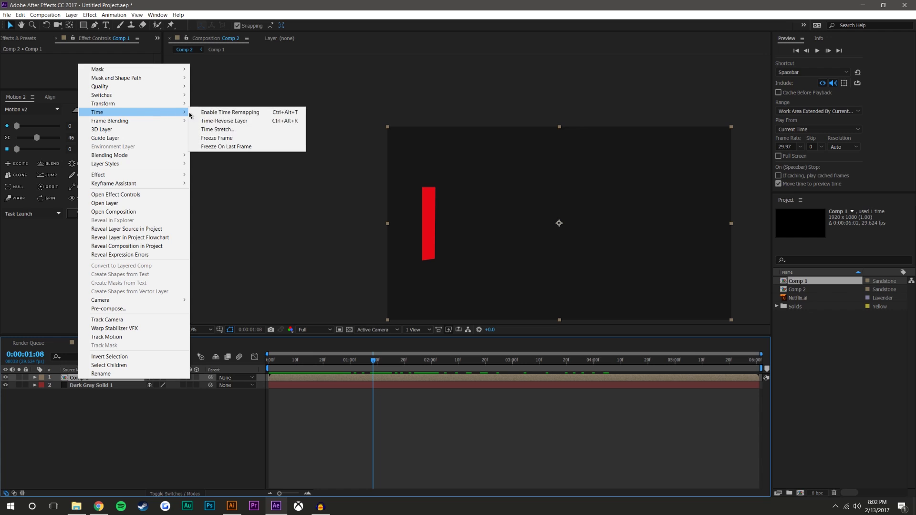
{"action": "left_click", "coordinate": [229, 114]}
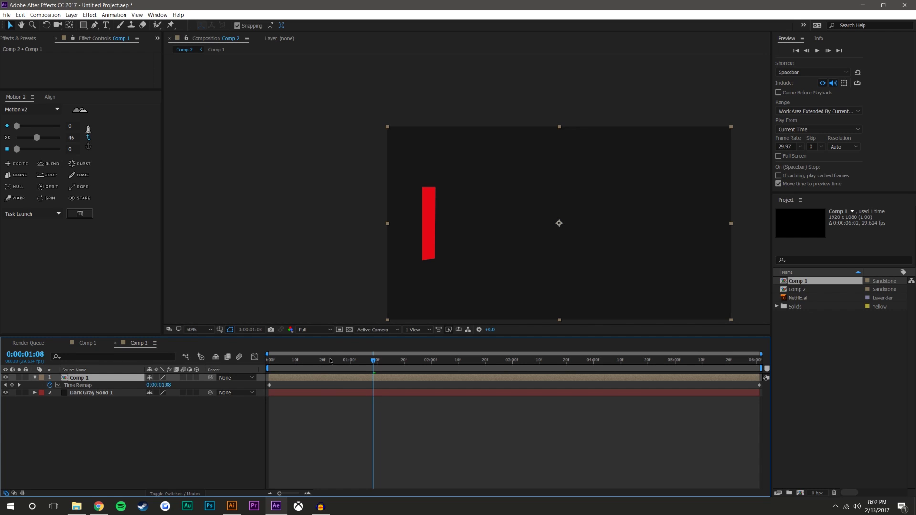
{"action": "left_click_drag", "start_coordinate": [330, 361], "coordinate": [351, 366]}
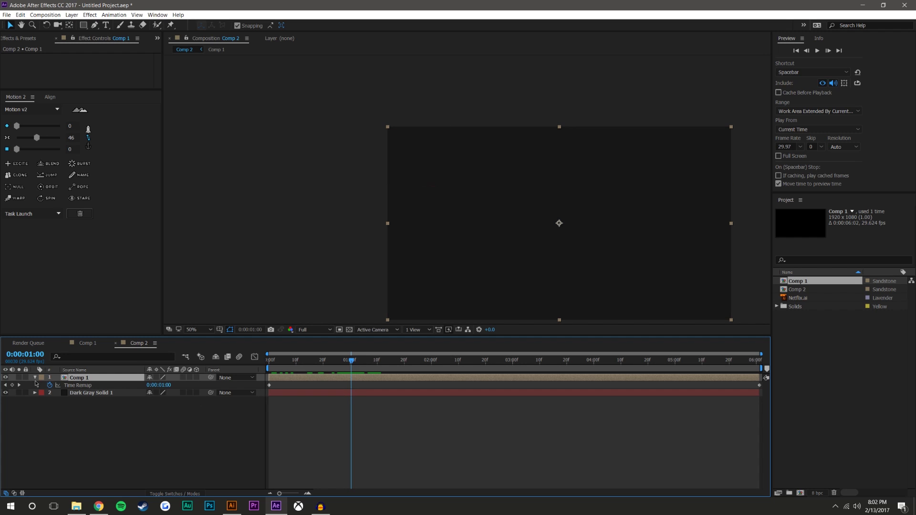
{"action": "left_click", "coordinate": [6, 385]}
{"action": "left_click_drag", "start_coordinate": [350, 368], "coordinate": [351, 365]}
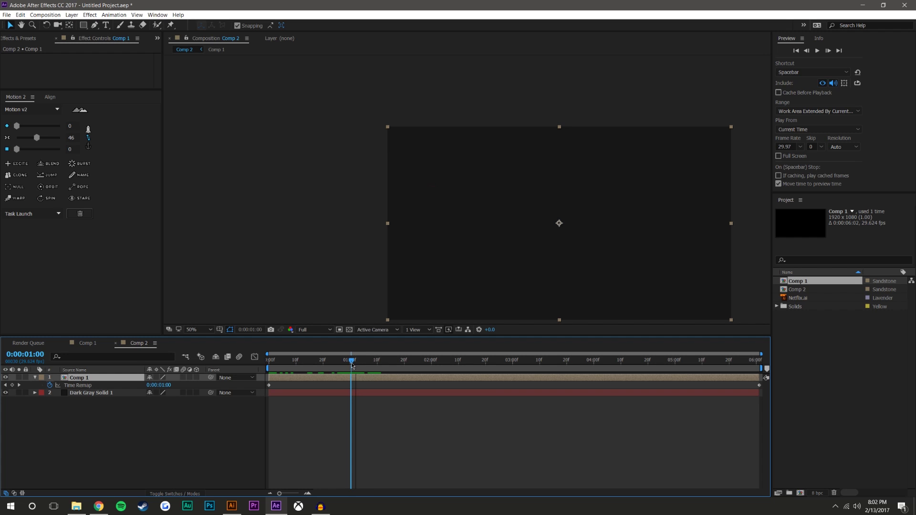
{"action": "left_click", "coordinate": [12, 385]}
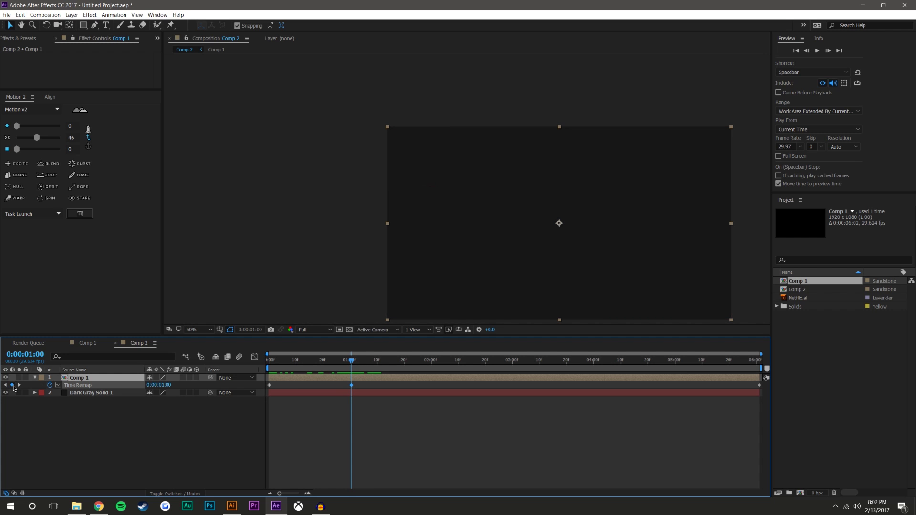
Remove the opening Time Remap keyframe, add one at 0:00:04:15, move it to about 0:00:02:07, and preview
{"action": "left_click", "coordinate": [408, 450]}
{"action": "key", "text": "space"}
{"action": "left_click_drag", "start_coordinate": [496, 364], "coordinate": [643, 363]}
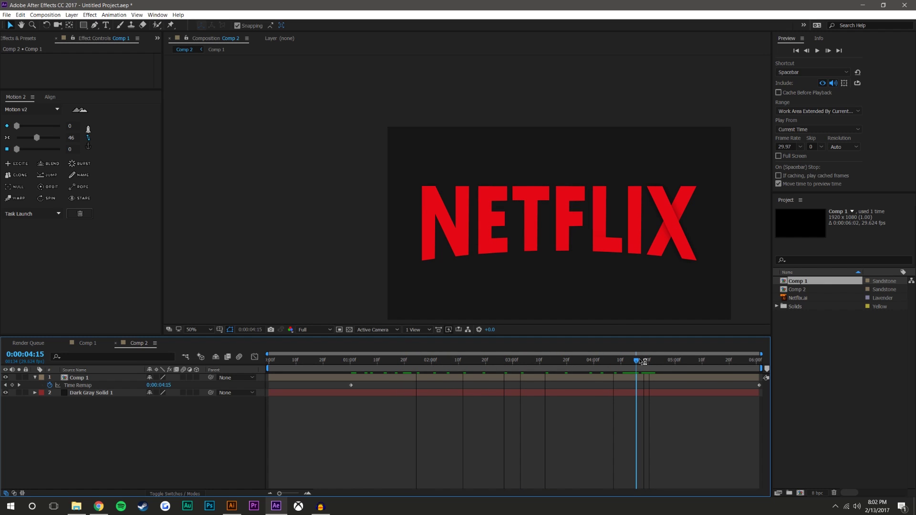
{"action": "left_click", "coordinate": [12, 385]}
{"action": "left_click", "coordinate": [539, 437]}
{"action": "left_click_drag", "start_coordinate": [636, 385], "coordinate": [614, 385]}
{"action": "left_click_drag", "start_coordinate": [459, 390], "coordinate": [448, 391]}
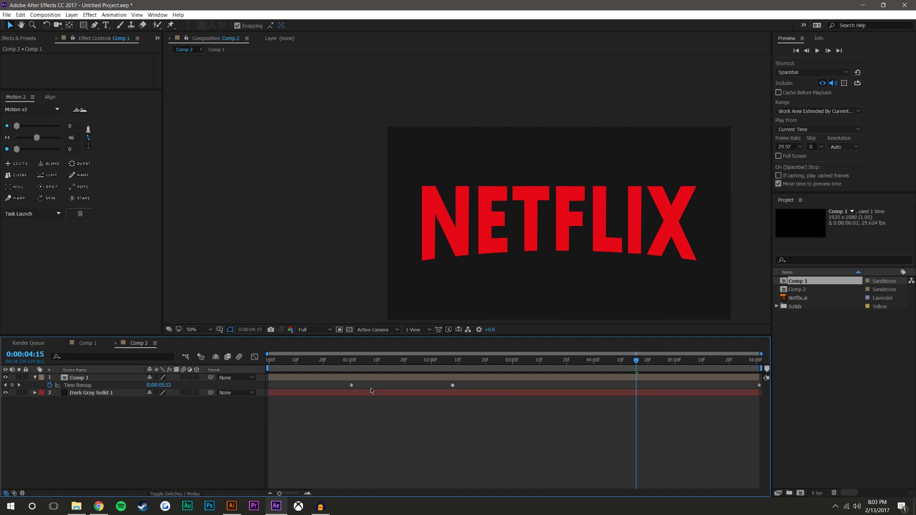
{"action": "left_click", "coordinate": [347, 361]}
{"action": "left_click", "coordinate": [819, 51]}
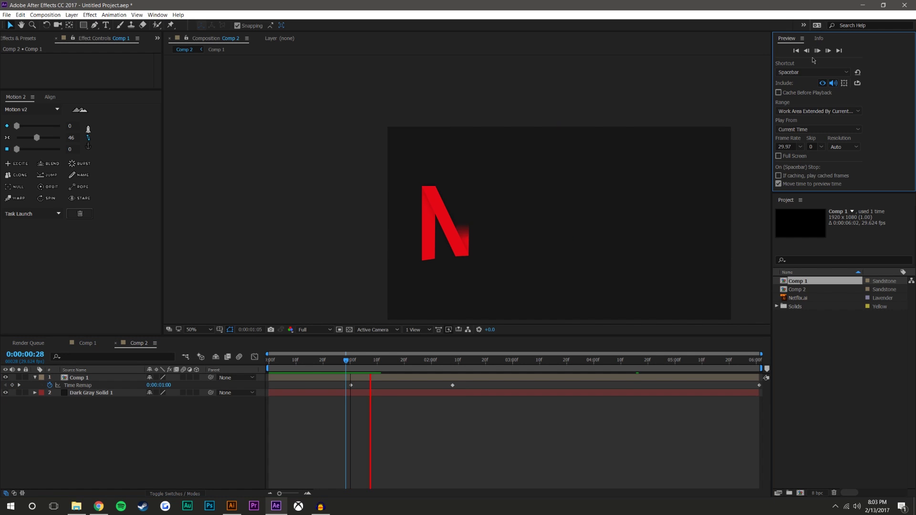
Ease the first two Time Remap keyframes with Motion 2 values 0, 46 and 100, and display their speed graph
{"action": "left_click_drag", "start_coordinate": [346, 372], "coordinate": [493, 407]}
{"action": "left_click", "coordinate": [7, 150]}
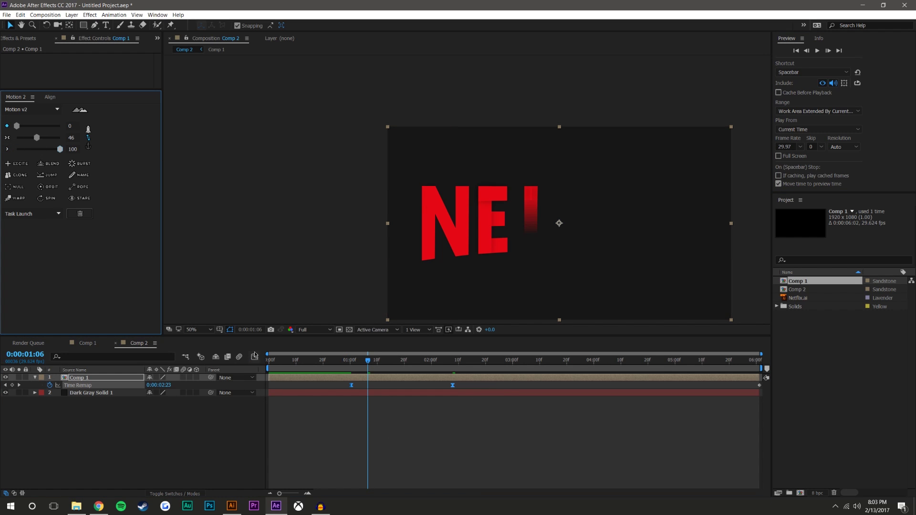
{"action": "left_click", "coordinate": [254, 357]}
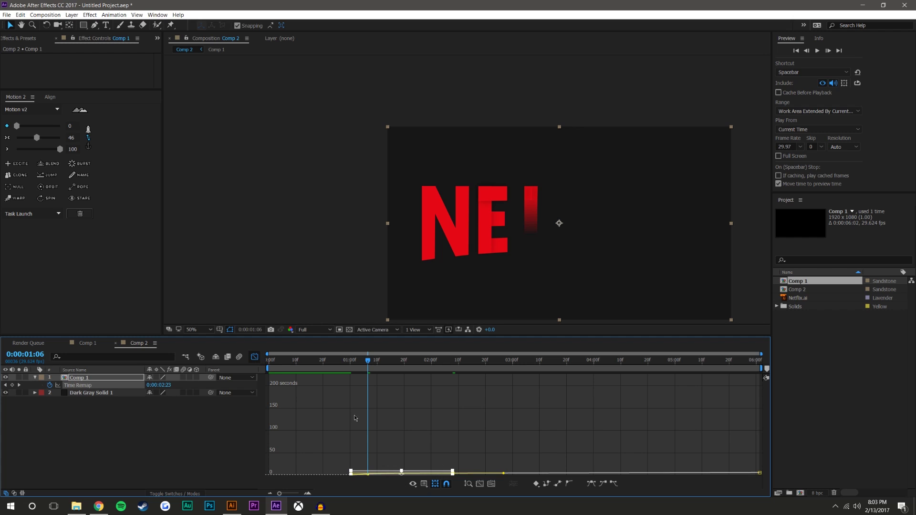
{"action": "left_click", "coordinate": [491, 485]}
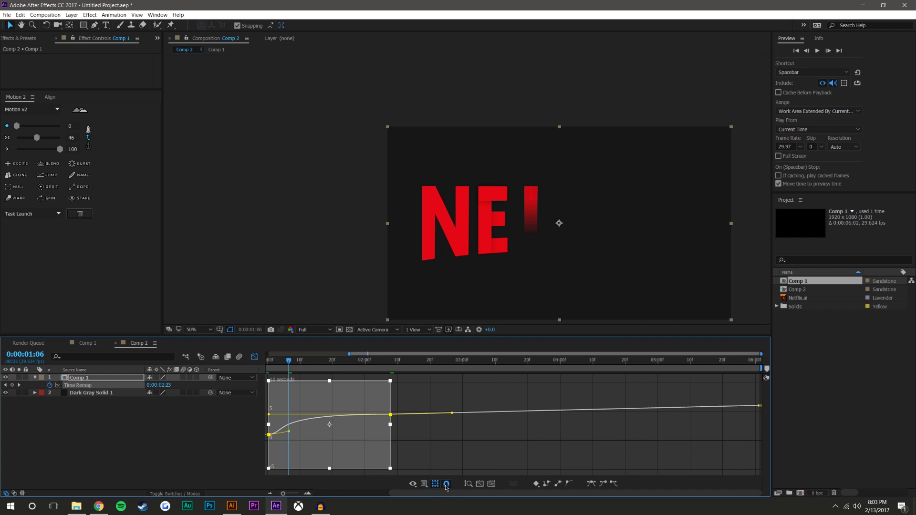
{"action": "left_click", "coordinate": [424, 483]}
{"action": "left_click", "coordinate": [457, 409]}
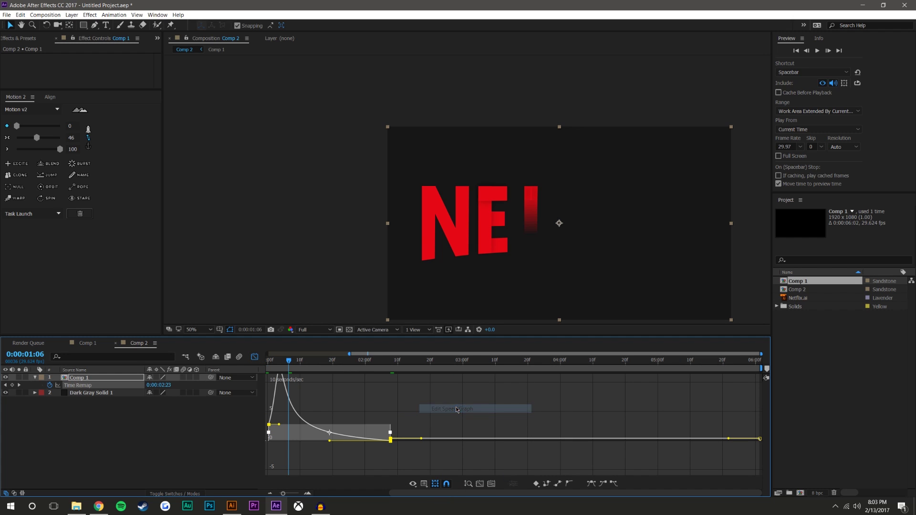
Close the graph editor and preview the eased time remapping in Comp 2 from 0:00:00:00
{"action": "left_click", "coordinate": [86, 345]}
{"action": "left_click", "coordinate": [135, 344]}
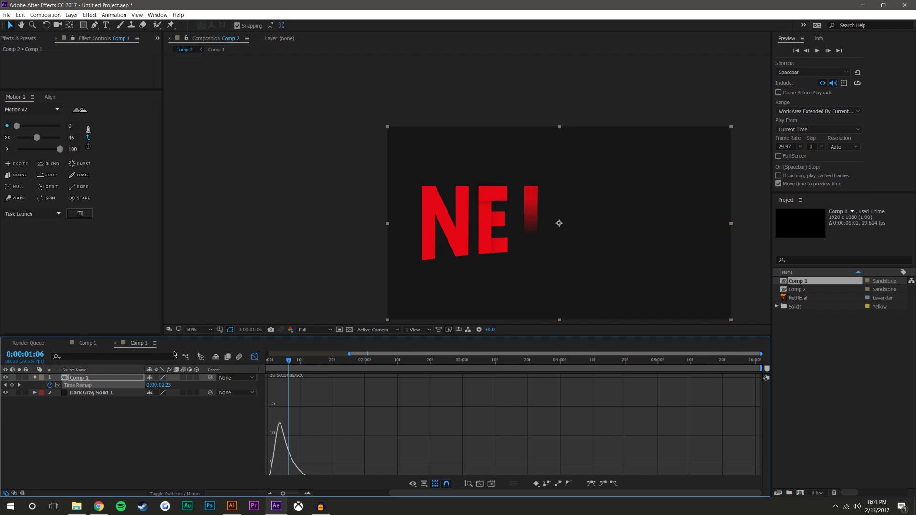
{"action": "left_click", "coordinate": [254, 355]}
{"action": "key", "text": "comma"}
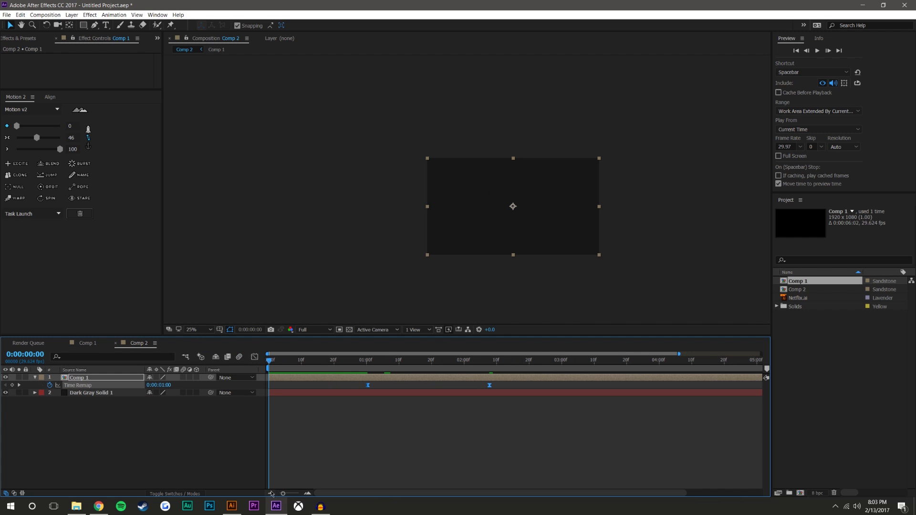
{"action": "left_click", "coordinate": [271, 494]}
{"action": "left_click", "coordinate": [820, 51]}
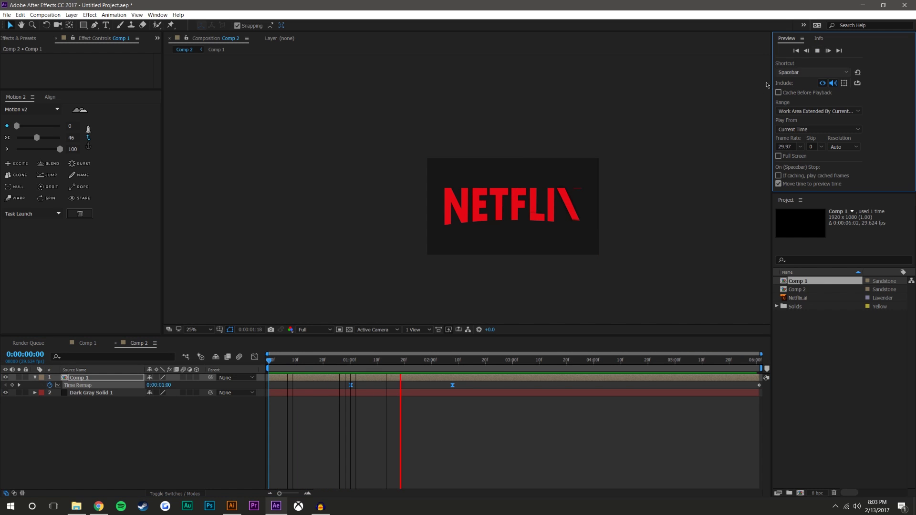
Move the eased Time Remap keyframes to 0:00:00:26 and about 0:00:04:03, and preview the slower reveal
{"action": "left_click_drag", "start_coordinate": [453, 385], "coordinate": [513, 385]}
{"action": "left_click", "coordinate": [473, 411]}
{"action": "key", "text": "j"}
{"action": "scroll", "coordinate": [494, 266], "scroll_direction": "up", "scroll_amount": 2}
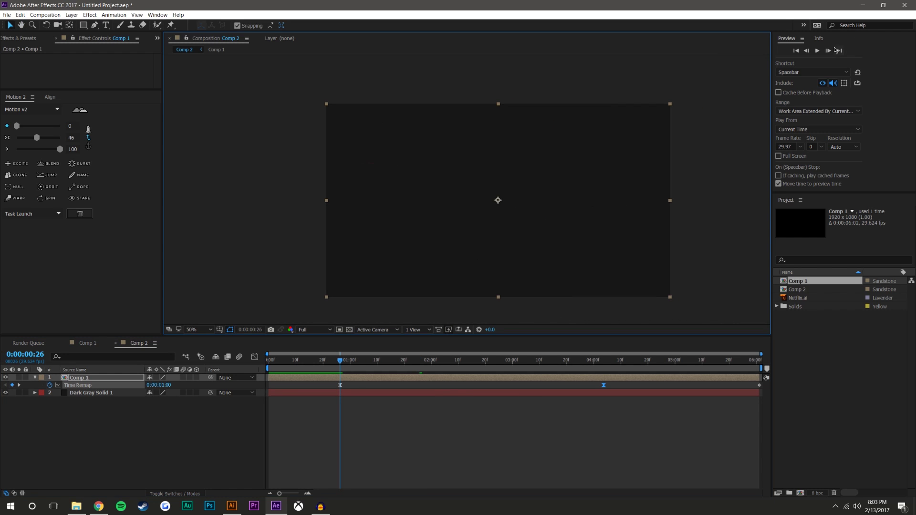
{"action": "left_click", "coordinate": [817, 51]}
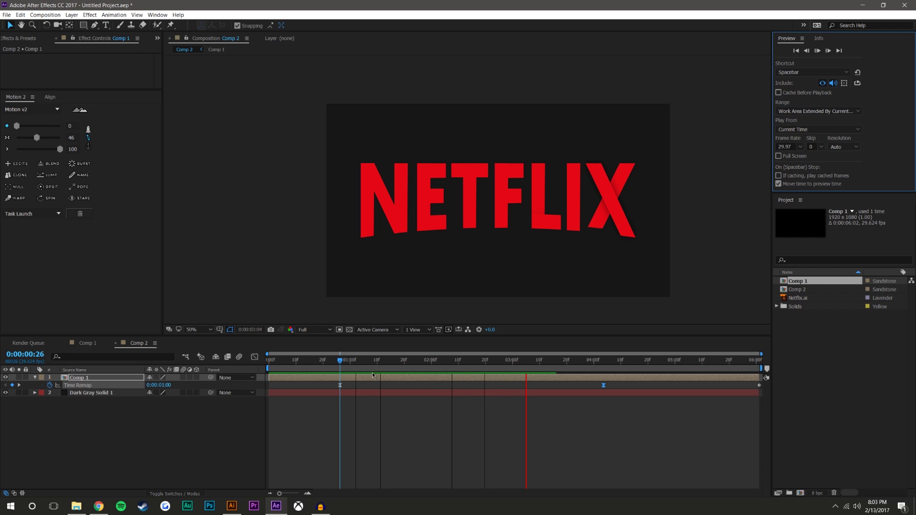
Enable motion blur in Comp 2, collapse transformations on the Comp 1 layer, and preview the result
{"action": "left_click", "coordinate": [365, 360]}
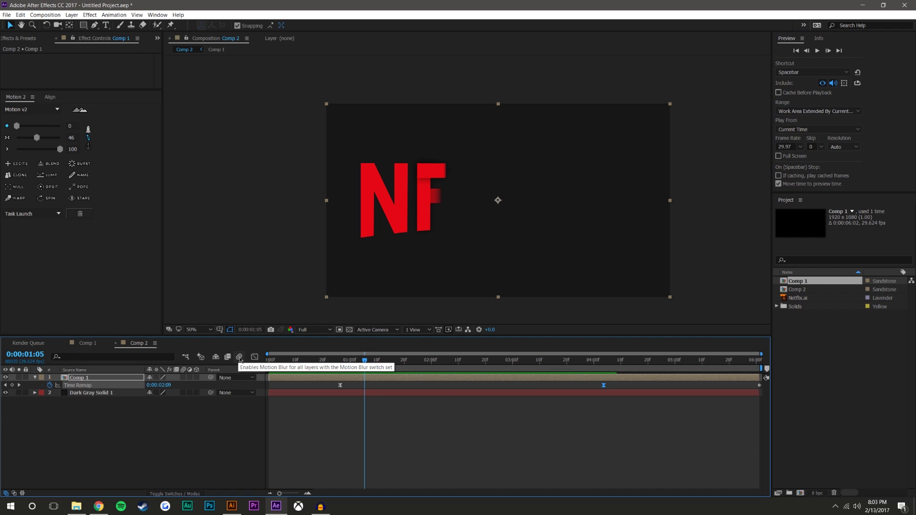
{"action": "left_click", "coordinate": [240, 358]}
{"action": "key", "text": "space"}
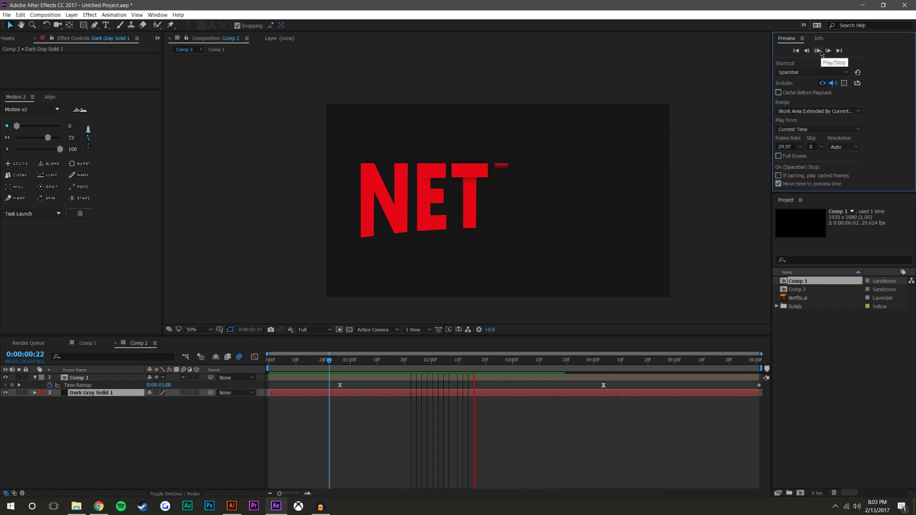
Move the second Time Remap keyframe to about 0:00:03:15, ease the pair with Motion 2 values 11, 31 and 54, and preview
{"action": "mouse_move", "coordinate": [37, 138]}
{"action": "left_mouse_down"}
{"action": "mouse_move", "coordinate": [17, 138]}
{"action": "mouse_move", "coordinate": [47, 149]}
{"action": "left_mouse_up"}
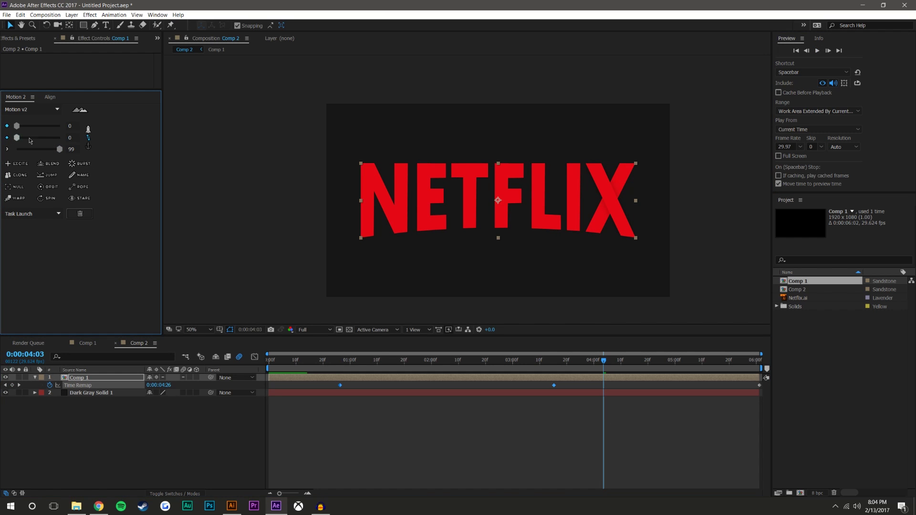
{"action": "left_click", "coordinate": [339, 359]}
{"action": "key", "text": "space"}
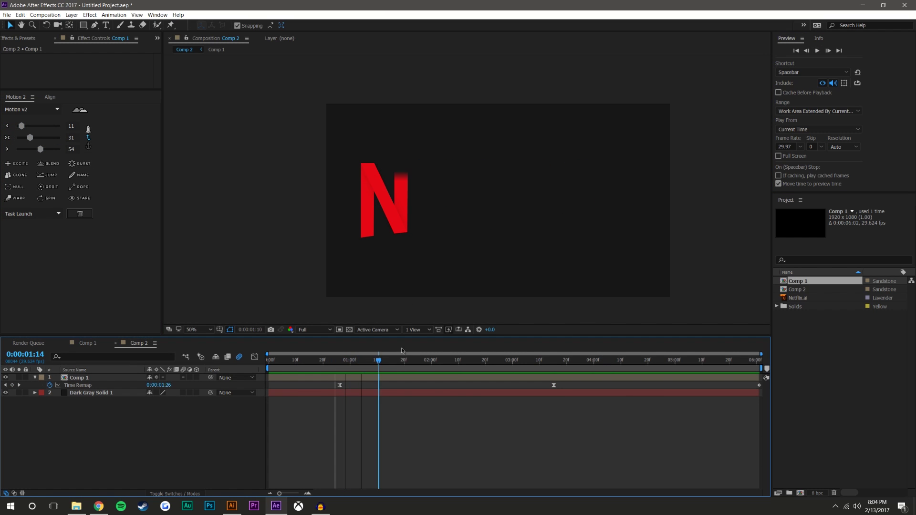
{"action": "mouse_move", "coordinate": [460, 359]}
{"action": "left_mouse_down"}
{"action": "mouse_move", "coordinate": [395, 339]}
{"action": "mouse_move", "coordinate": [323, 334]}
{"action": "mouse_move", "coordinate": [384, 316]}
{"action": "left_mouse_up"}
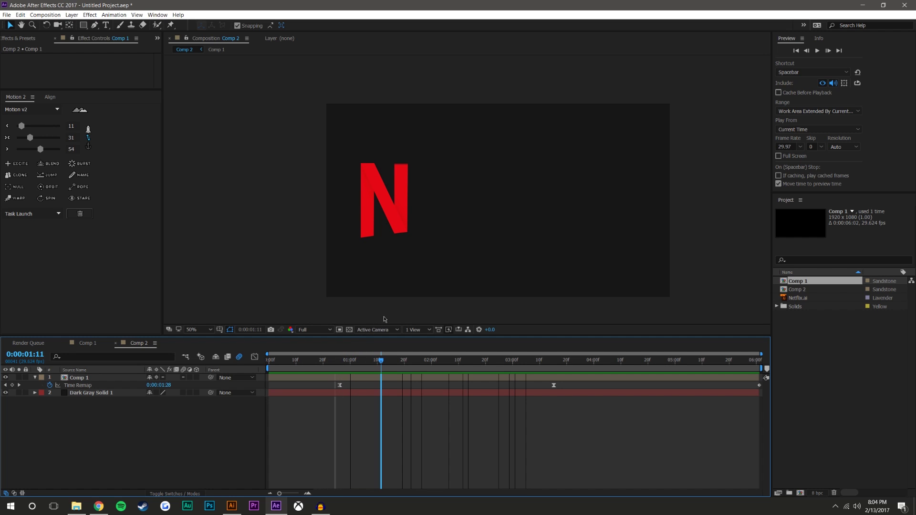
Animate Comp 1's Position from 1608, 540 at 0:00:01:11 to 960, 540 at about 0:00:01:28, and check the slide
{"action": "left_click", "coordinate": [88, 379]}
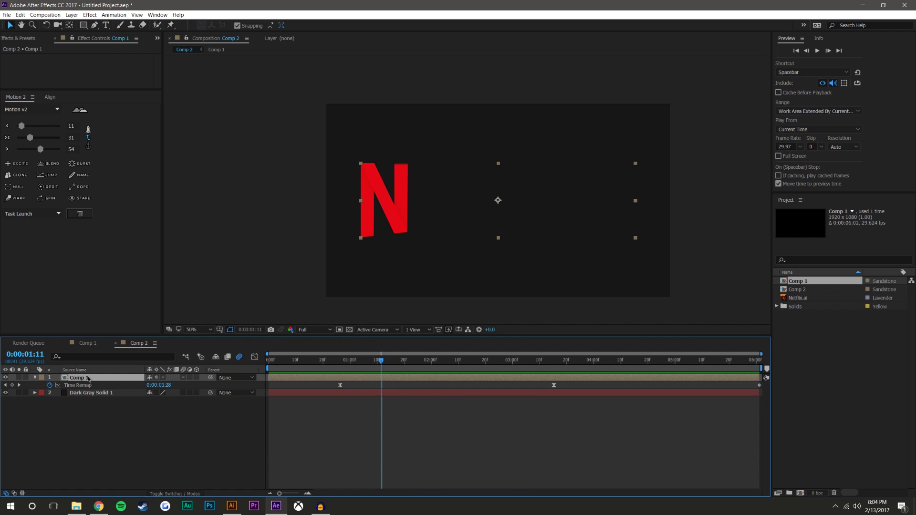
{"action": "left_click", "coordinate": [57, 385]}
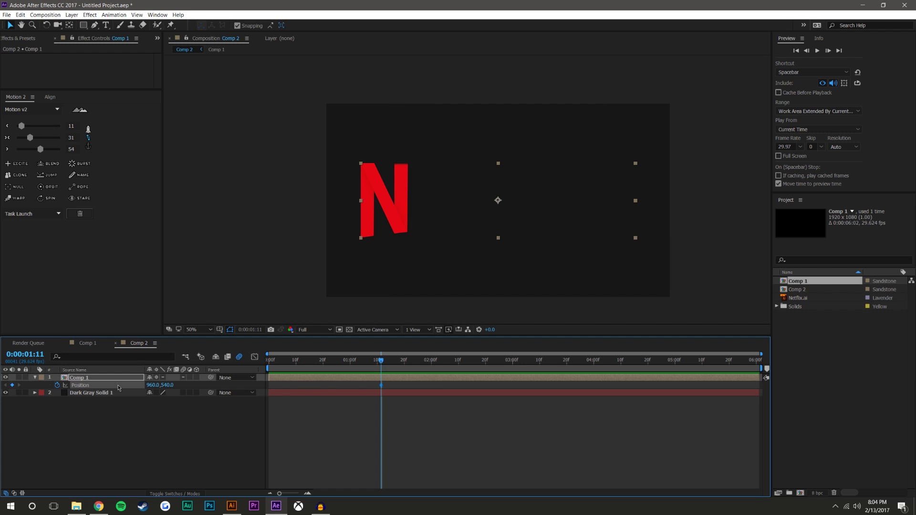
{"action": "left_click_drag", "start_coordinate": [381, 385], "coordinate": [427, 385]}
{"action": "left_click_drag", "start_coordinate": [414, 222], "coordinate": [536, 210]}
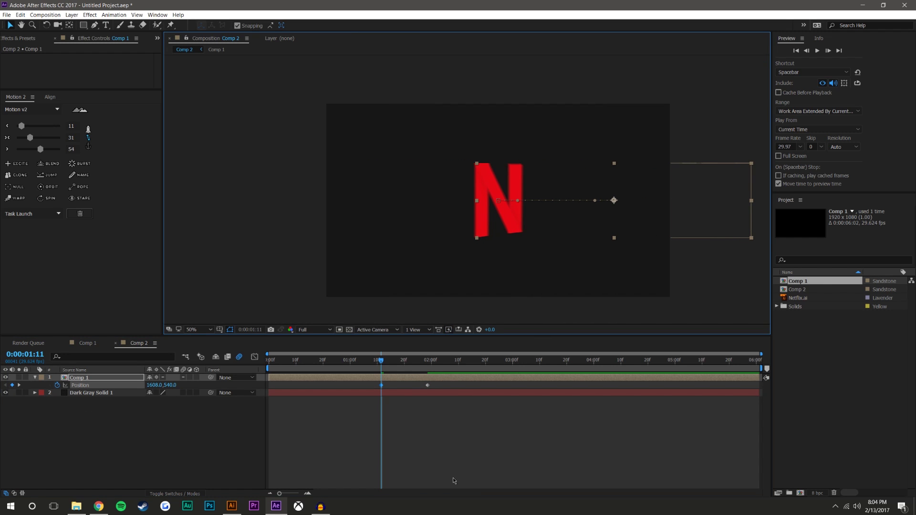
{"action": "left_click", "coordinate": [412, 413]}
{"action": "left_click", "coordinate": [425, 362]}
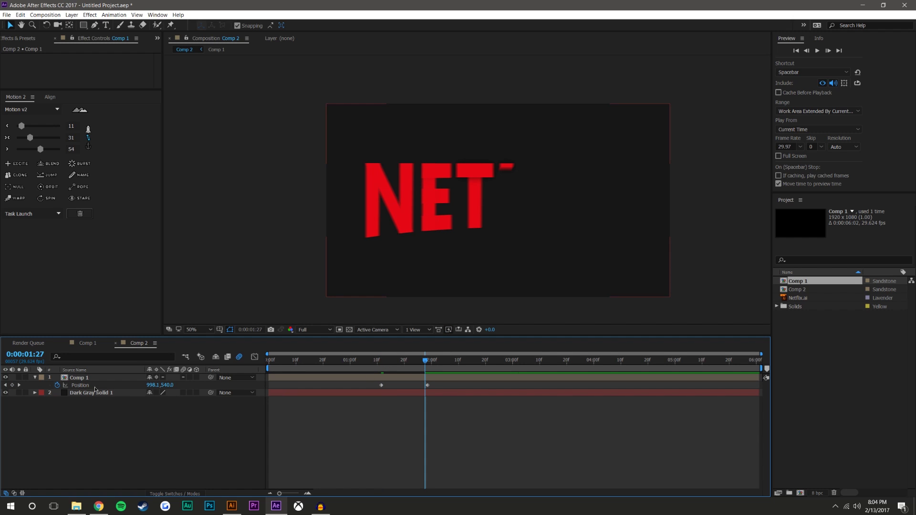
Move the second Time Remap keyframe to about 0:00:03:07 and the last Position keyframe to about 0:00:02:12, and preview from 0:00:00:22
{"action": "left_click", "coordinate": [105, 378]}
{"action": "key", "text": "ctrl+alt+t"}
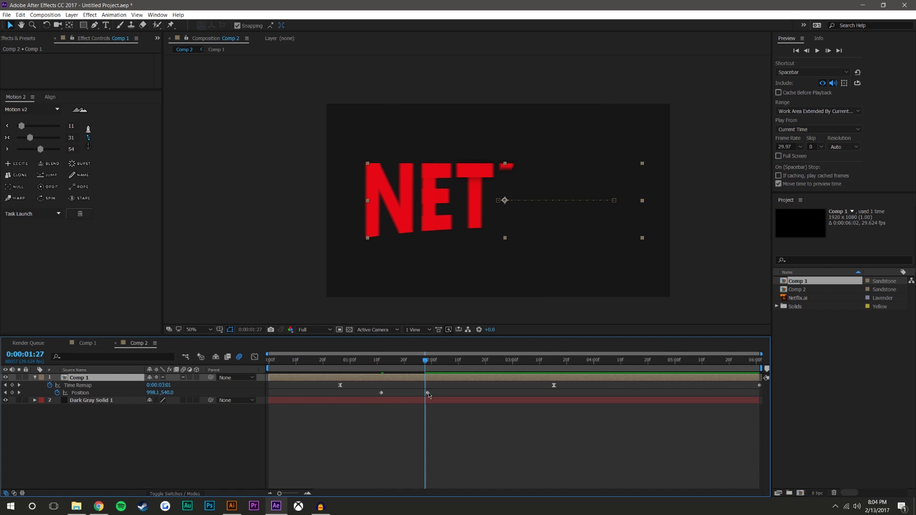
{"action": "left_click_drag", "start_coordinate": [554, 385], "coordinate": [549, 385]}
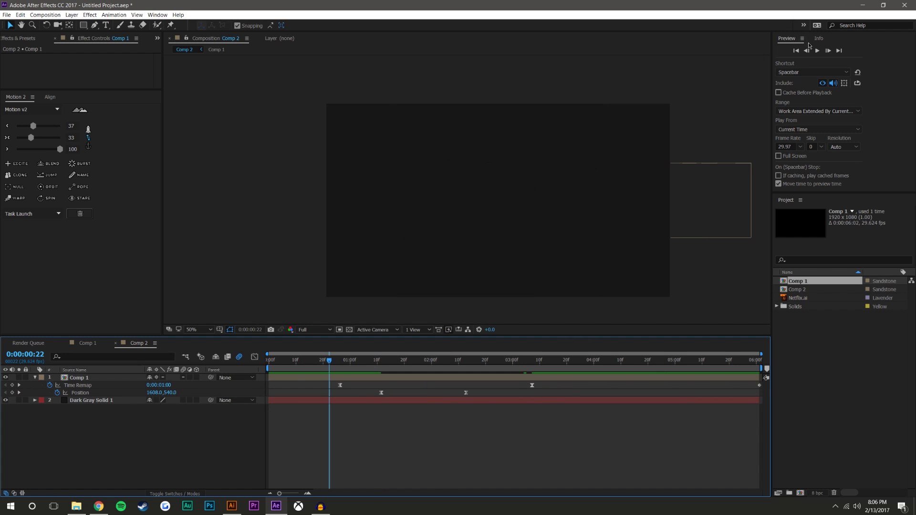
{"action": "left_click", "coordinate": [817, 51]}
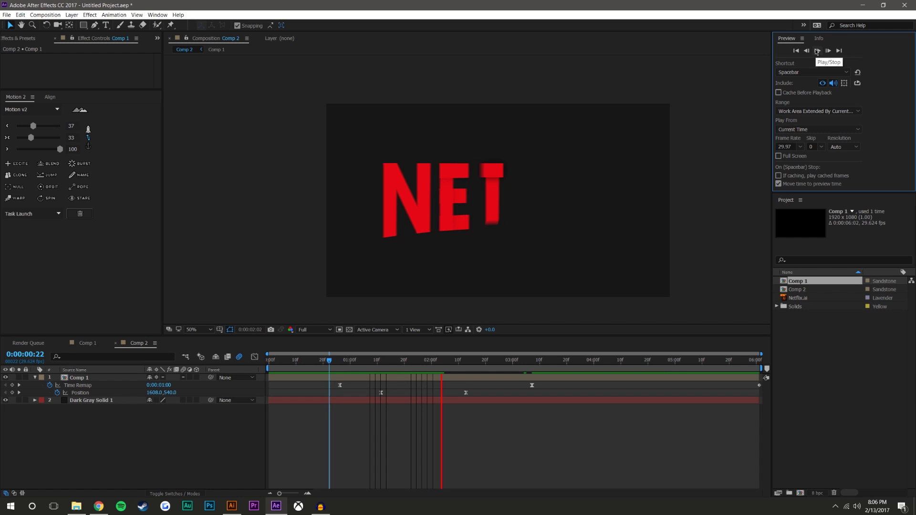
Move Comp 1's two Position keyframes to 0:00:00:26 and 0:00:03:07 to match its Time Remap keyframes, and preview from 0:00:00:23
{"action": "left_click_drag", "start_coordinate": [509, 362], "coordinate": [531, 361]}
{"action": "left_click_drag", "start_coordinate": [465, 393], "coordinate": [530, 403]}
{"action": "left_click_drag", "start_coordinate": [382, 393], "coordinate": [373, 394]}
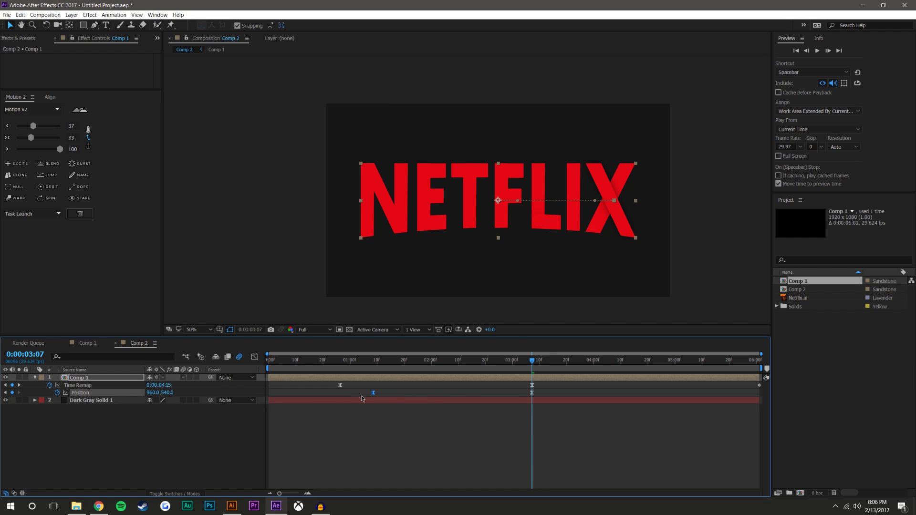
{"action": "left_click", "coordinate": [344, 415]}
{"action": "left_click", "coordinate": [333, 361]}
{"action": "left_click", "coordinate": [817, 51]}
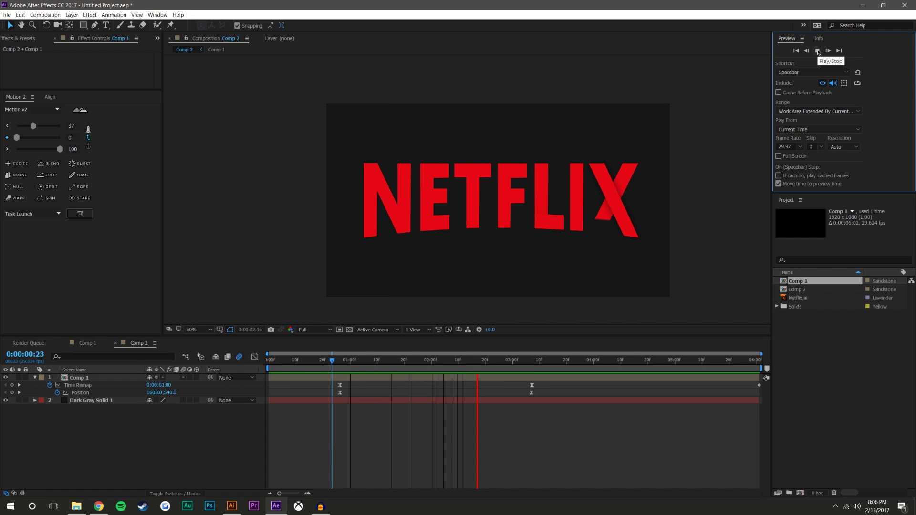
{"action": "left_click", "coordinate": [818, 51]}
Scale the Comp 1 layer to 85%
{"action": "left_click", "coordinate": [107, 376]}
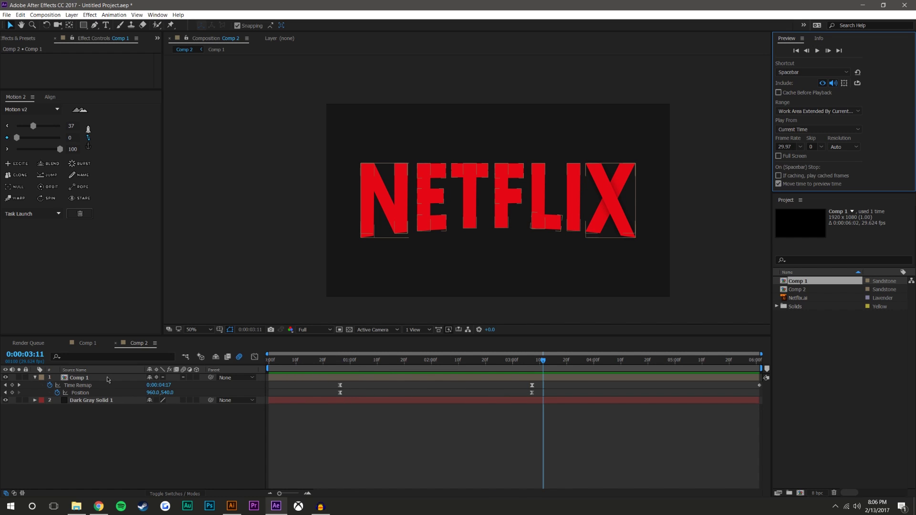
{"action": "key", "text": "s"}
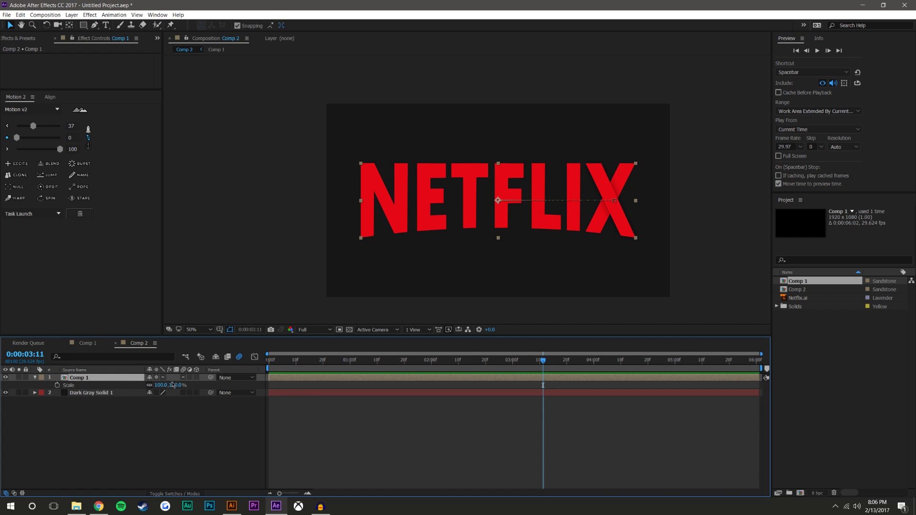
{"action": "left_click_drag", "start_coordinate": [174, 385], "coordinate": [167, 385]}
{"action": "left_click", "coordinate": [504, 216]}
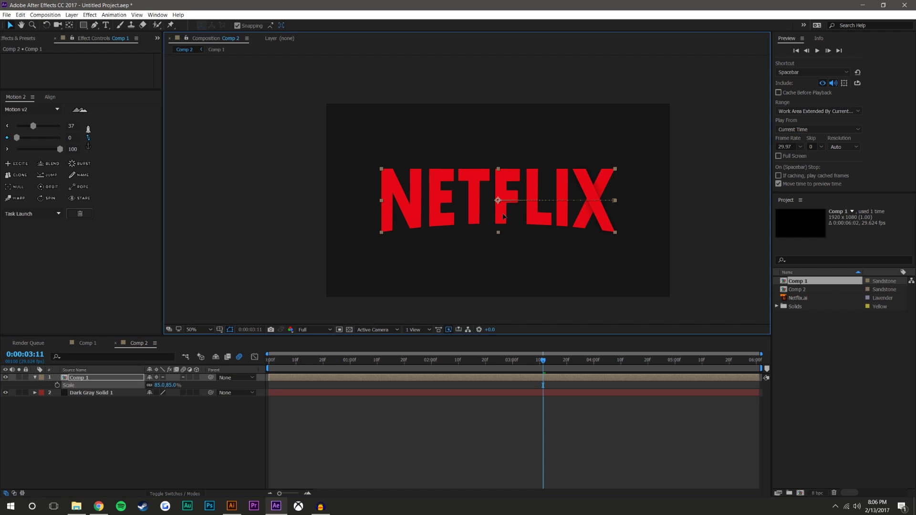
{"action": "left_click", "coordinate": [217, 454]}
Add a null object, parent the Comp 1 layer to it, and move the null slightly down to lower the logo
{"action": "left_click", "coordinate": [78, 18]}
{"action": "mouse_move", "coordinate": [78, 21]}
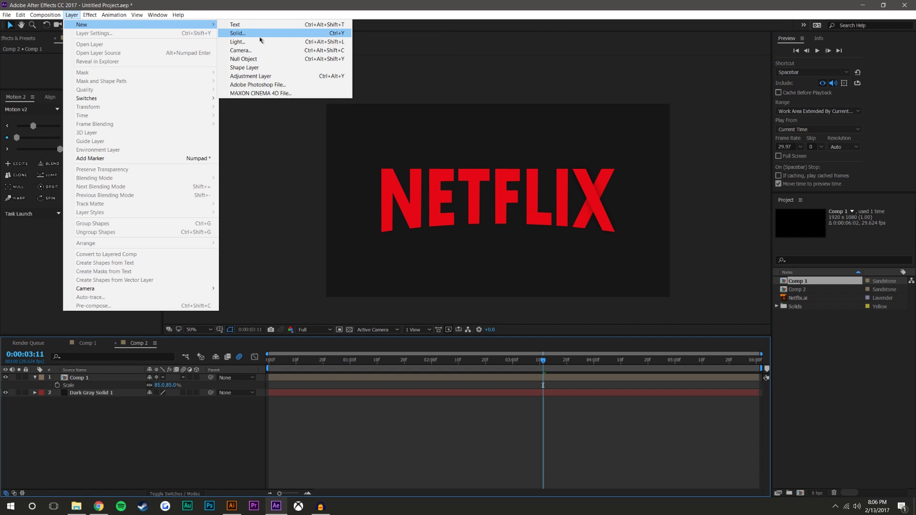
{"action": "left_click", "coordinate": [252, 59]}
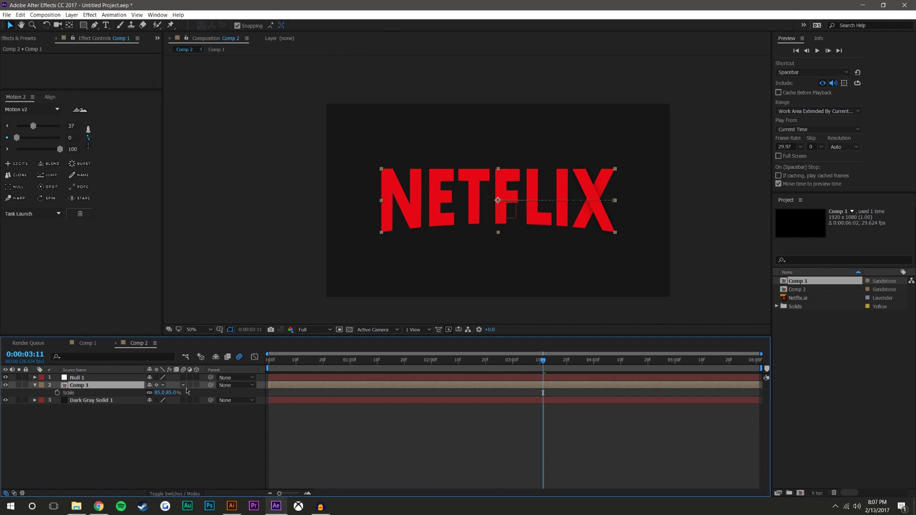
{"action": "left_click_drag", "start_coordinate": [211, 385], "coordinate": [110, 381]}
{"action": "left_click_drag", "start_coordinate": [499, 203], "coordinate": [497, 219]}
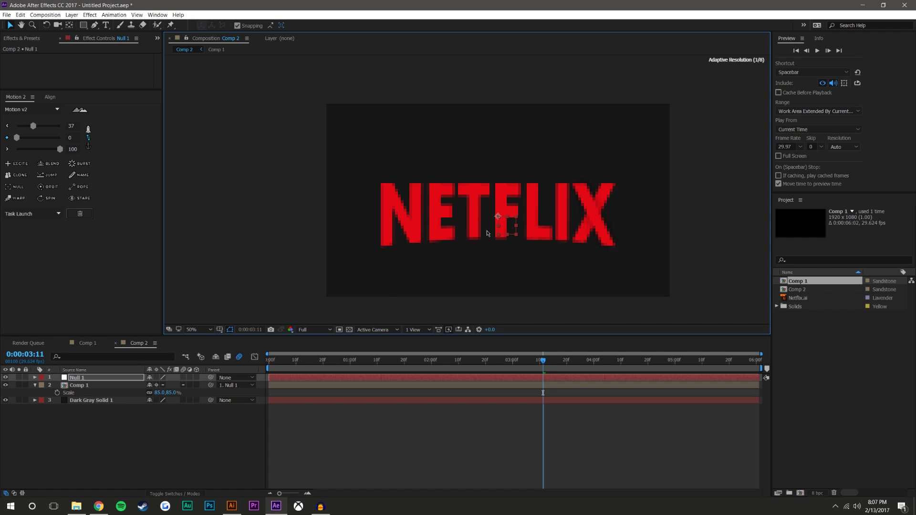
{"action": "left_click", "coordinate": [369, 388]}
Add the text "ONLY ON" above the logo and set its fill color to F6F6F6
{"action": "left_click", "coordinate": [106, 24]}
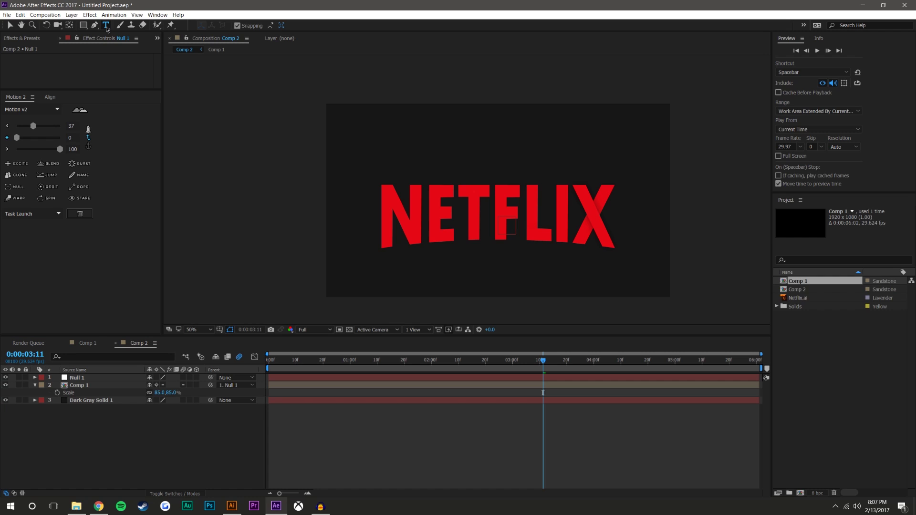
{"action": "left_click", "coordinate": [461, 143]}
{"action": "type", "text": "ONLY ON"}
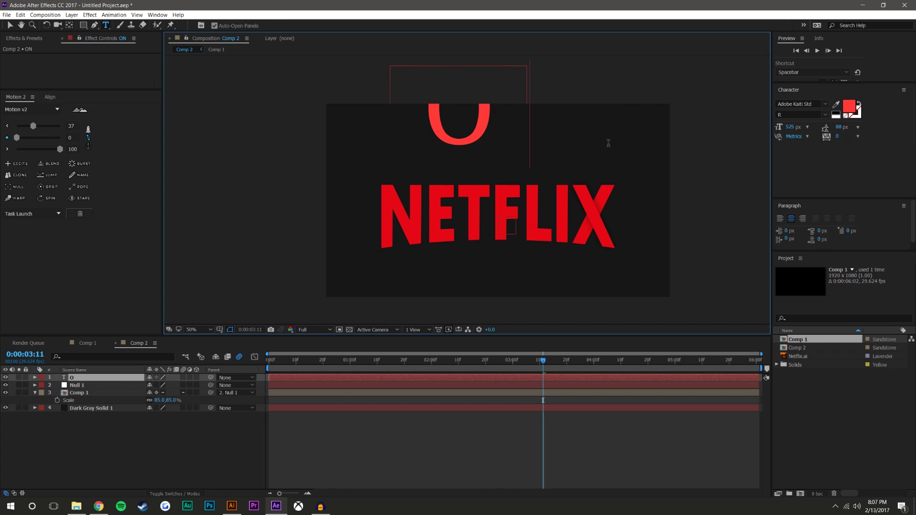
{"action": "triple_click", "coordinate": [611, 142]}
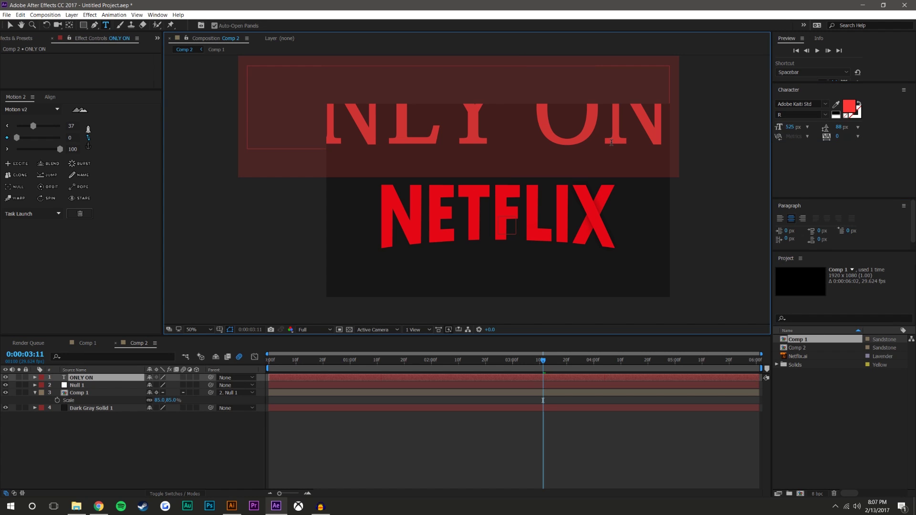
{"action": "left_click", "coordinate": [847, 107]}
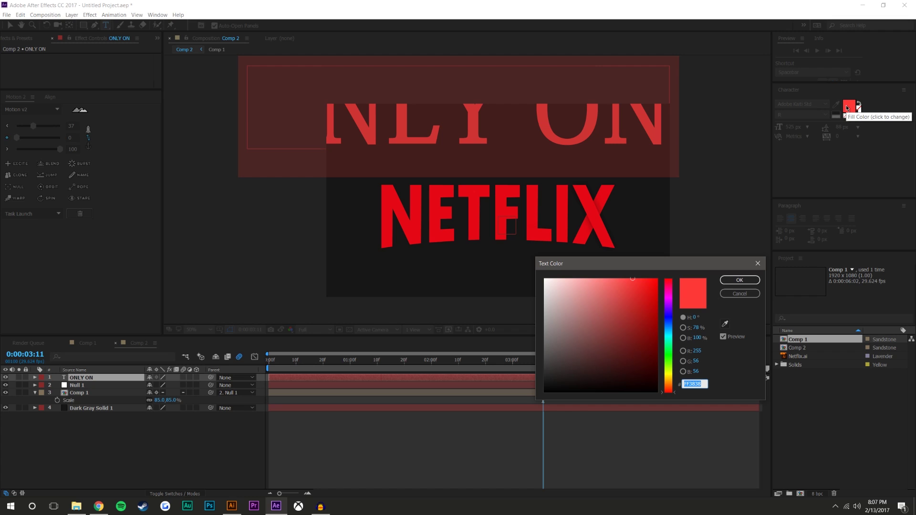
{"action": "type", "text": "ffffff"}
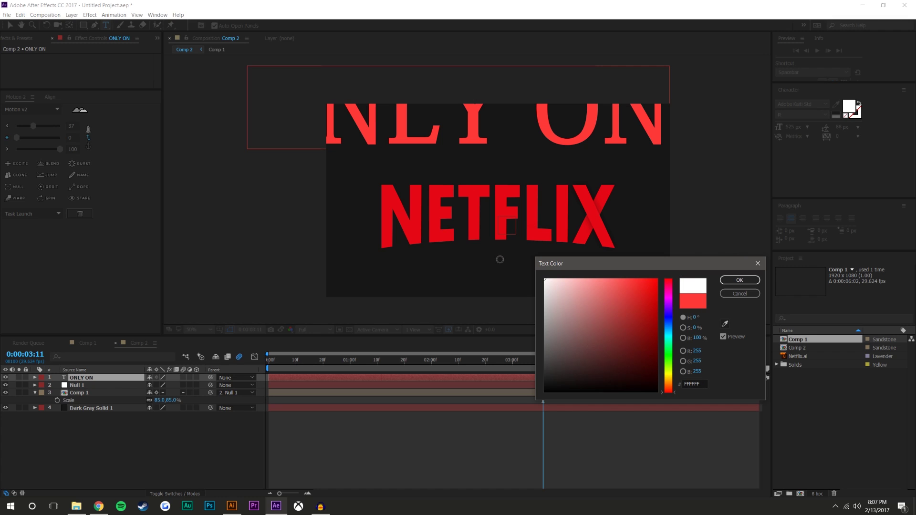
{"action": "left_click_drag", "start_coordinate": [503, 278], "coordinate": [505, 283]}
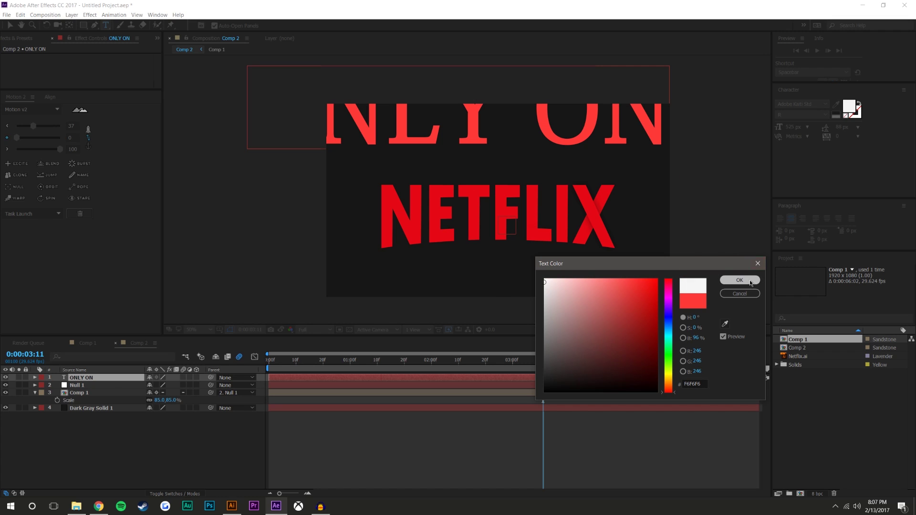
{"action": "left_click", "coordinate": [751, 283]}
Set the ONLY ON text's font to Geomanist and its size to 98 px
{"action": "left_click", "coordinate": [794, 102]}
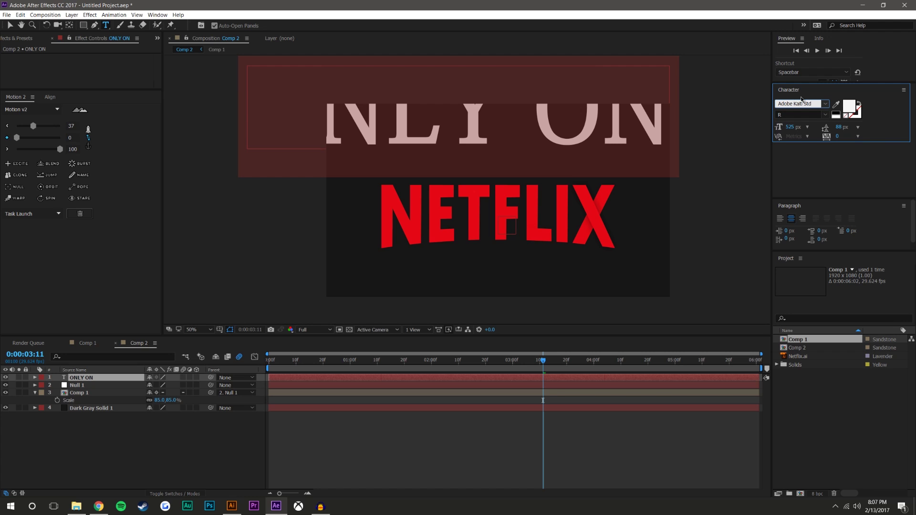
{"action": "type", "text": "Geomanist"}
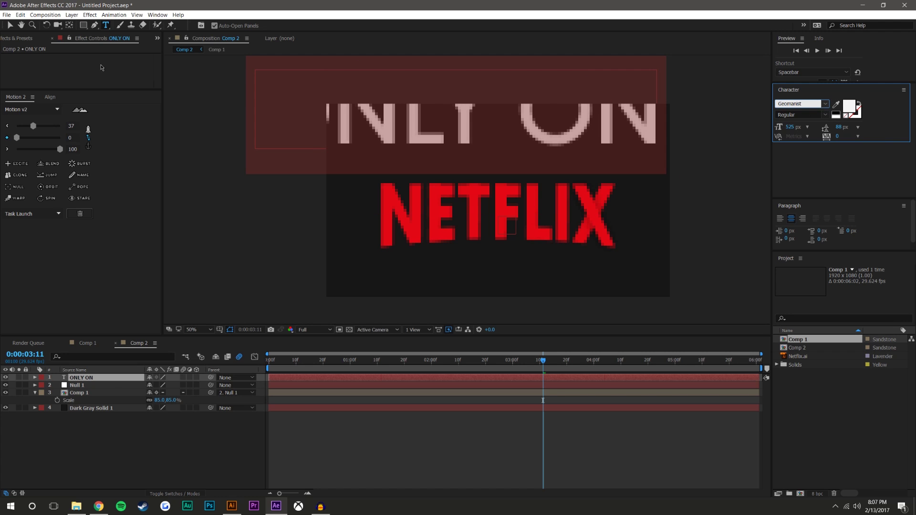
{"action": "left_click", "coordinate": [8, 26]}
{"action": "key", "text": "Caps_Lock"}
{"action": "key", "text": "Caps_Lock"}
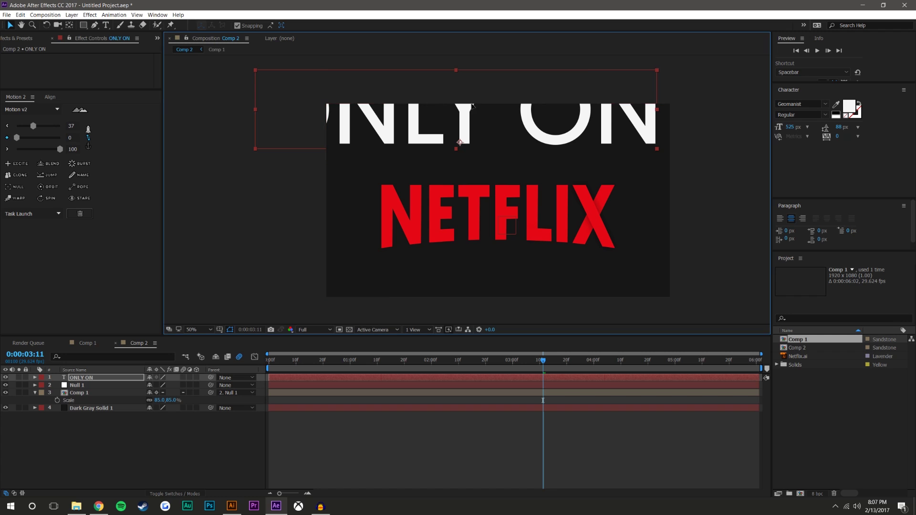
{"action": "double_click", "coordinate": [644, 124]}
{"action": "left_click_drag", "start_coordinate": [792, 128], "coordinate": [584, 111]}
{"action": "left_click", "coordinate": [10, 26]}
Center the ONLY ON text's anchor point and place the text horizontally centered just above the logo, at about 960, 340
{"action": "left_click", "coordinate": [81, 140]}
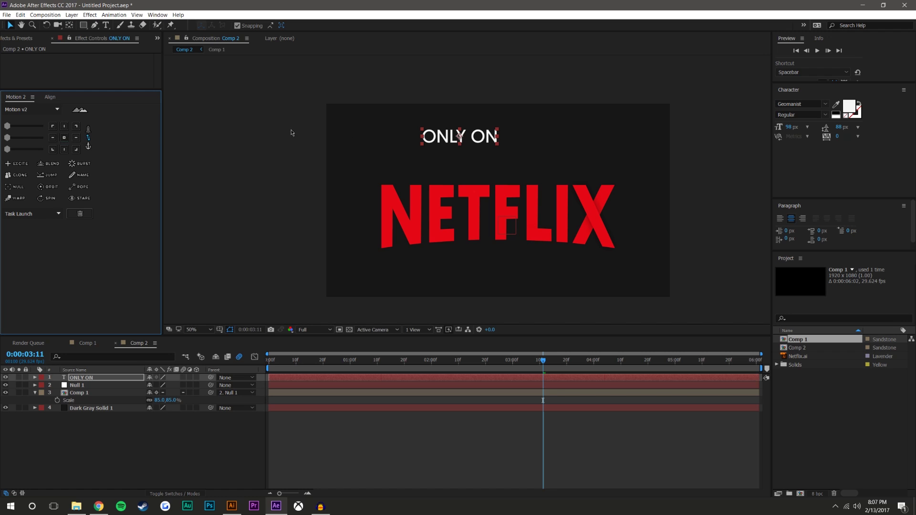
{"action": "left_click", "coordinate": [50, 97]}
{"action": "left_click", "coordinate": [69, 119]}
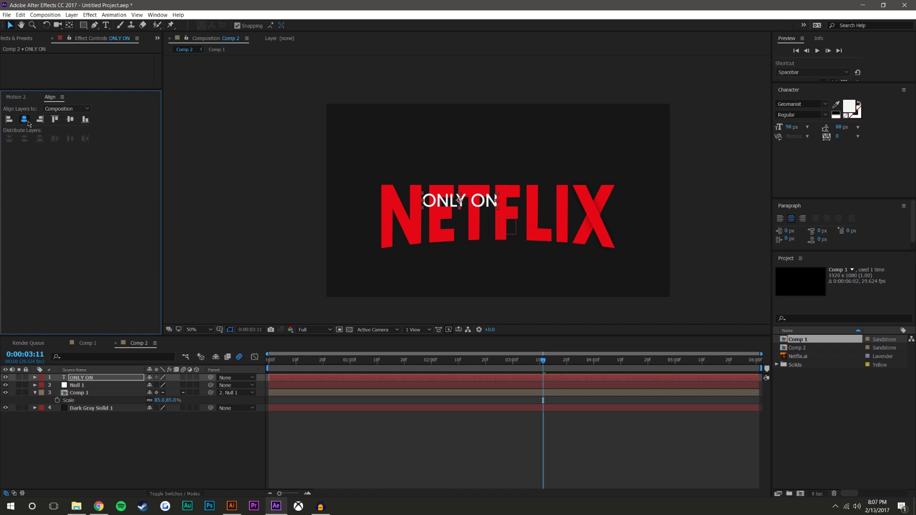
{"action": "left_click", "coordinate": [24, 119]}
{"action": "left_click", "coordinate": [500, 203]}
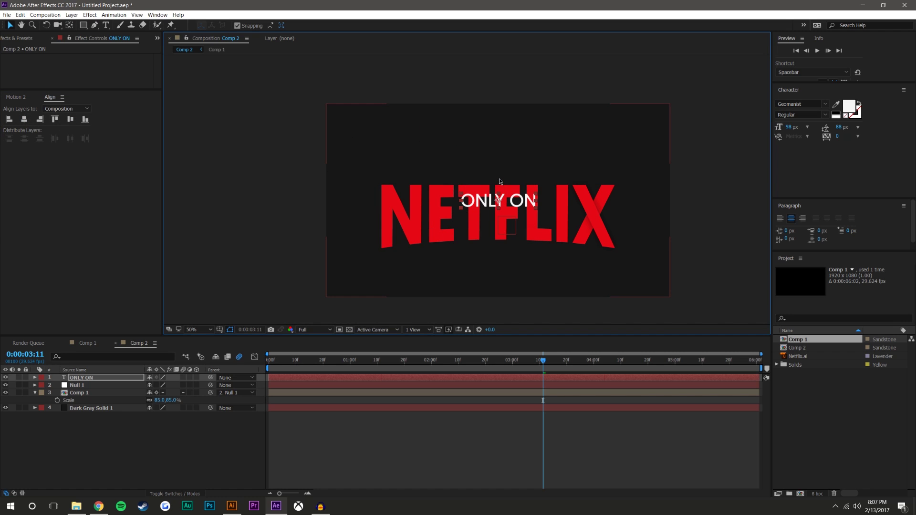
{"action": "left_click_drag", "start_coordinate": [496, 200], "coordinate": [498, 165]}
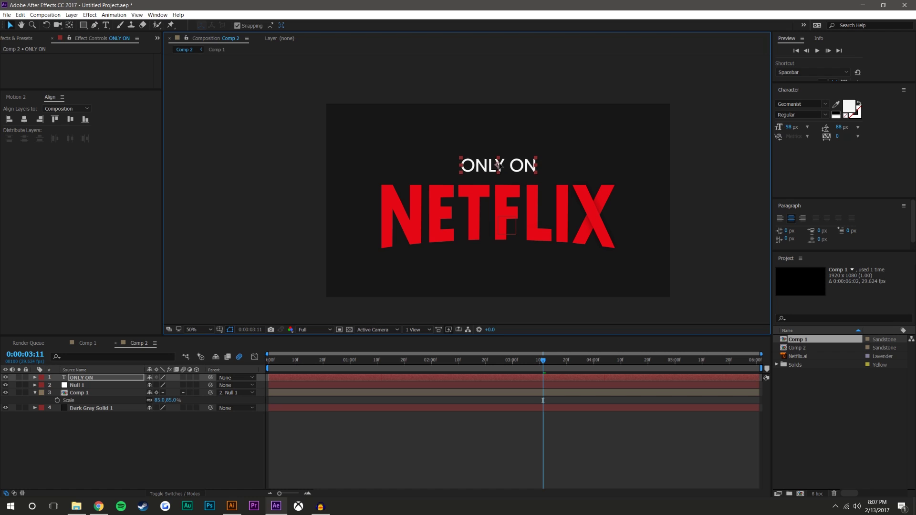
Parent the ONLY ON text layer to Comp 1 and reveal the keyframed properties of all layers at 0:00:00:22
{"action": "left_click", "coordinate": [93, 377]}
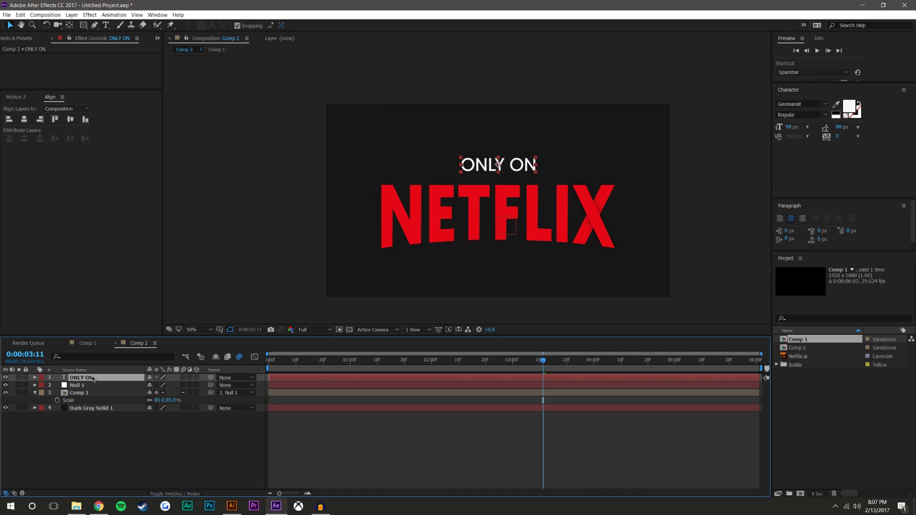
{"action": "key", "text": "p"}
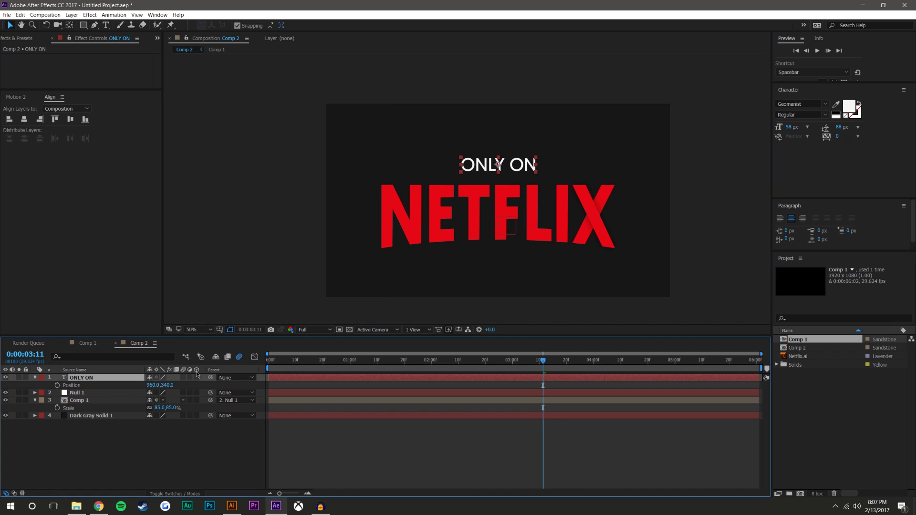
{"action": "left_click_drag", "start_coordinate": [108, 409], "coordinate": [102, 405]}
{"action": "left_click_drag", "start_coordinate": [543, 360], "coordinate": [329, 360]}
{"action": "left_click_drag", "start_coordinate": [159, 451], "coordinate": [82, 379]}
{"action": "key", "text": "u"}
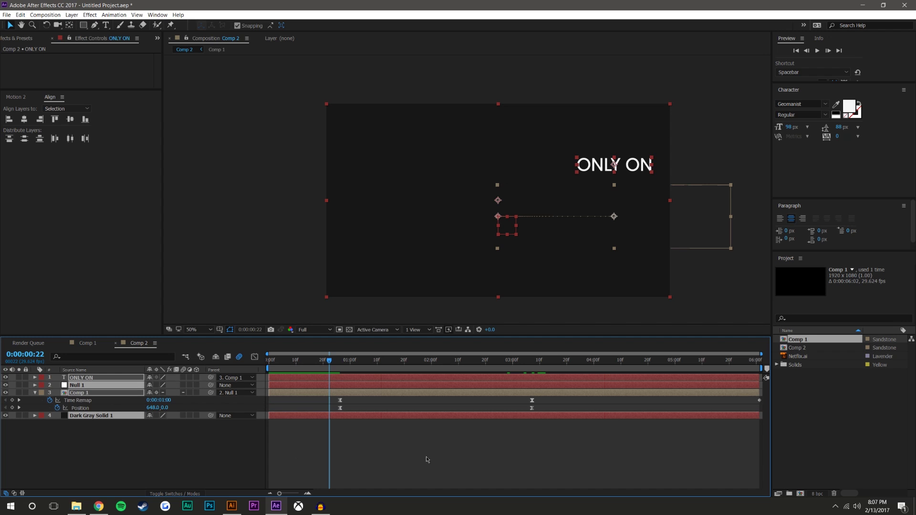
{"action": "key", "text": "F2"}
Animate the ONLY ON text's Opacity from 0% at 0:00:00:26 to 100% at 0:00:03:07, and preview the composition from the start
{"action": "key", "text": "Page_Down"}
{"action": "key", "text": "Page_Down"}
{"action": "key", "text": "Page_Down"}
{"action": "key", "text": "Page_Down"}
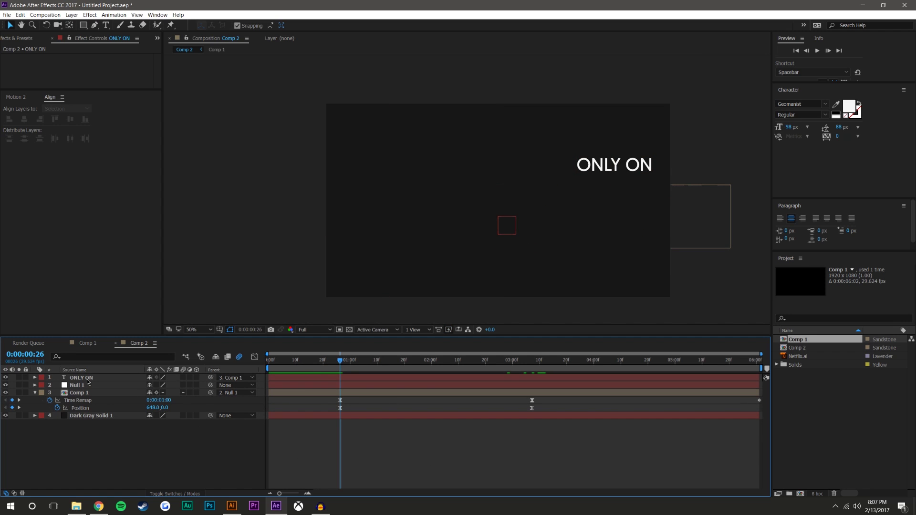
{"action": "left_click", "coordinate": [87, 379]}
{"action": "key", "text": "t"}
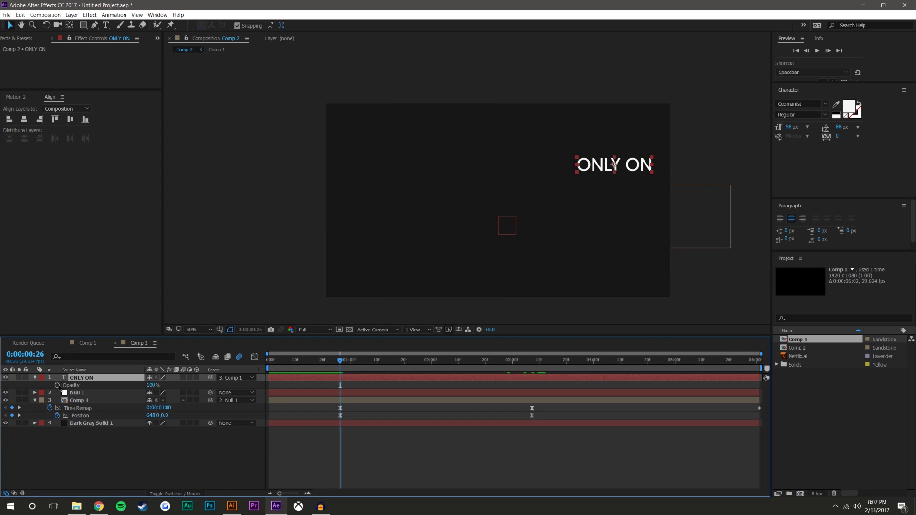
{"action": "left_click", "coordinate": [57, 386]}
{"action": "left_click_drag", "start_coordinate": [340, 386], "coordinate": [532, 415]}
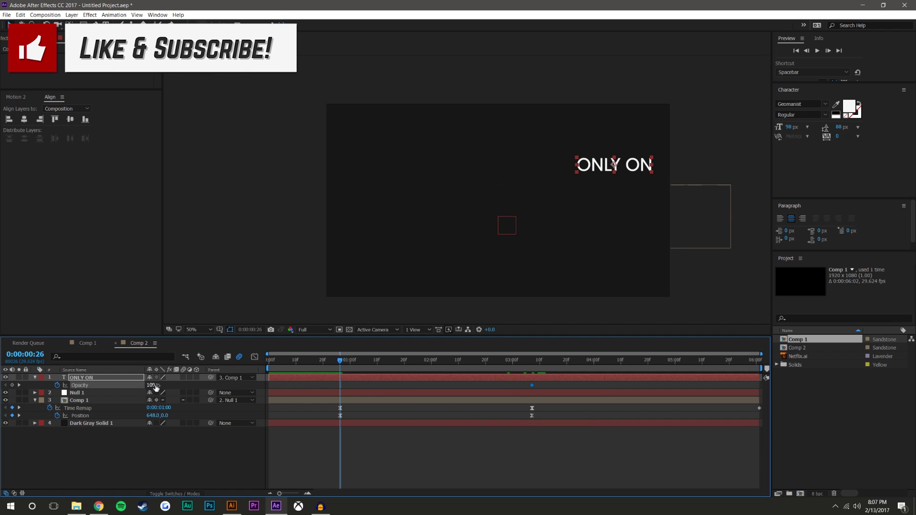
{"action": "left_click_drag", "start_coordinate": [156, 388], "coordinate": [108, 388]}
{"action": "left_click_drag", "start_coordinate": [340, 361], "coordinate": [556, 366]}
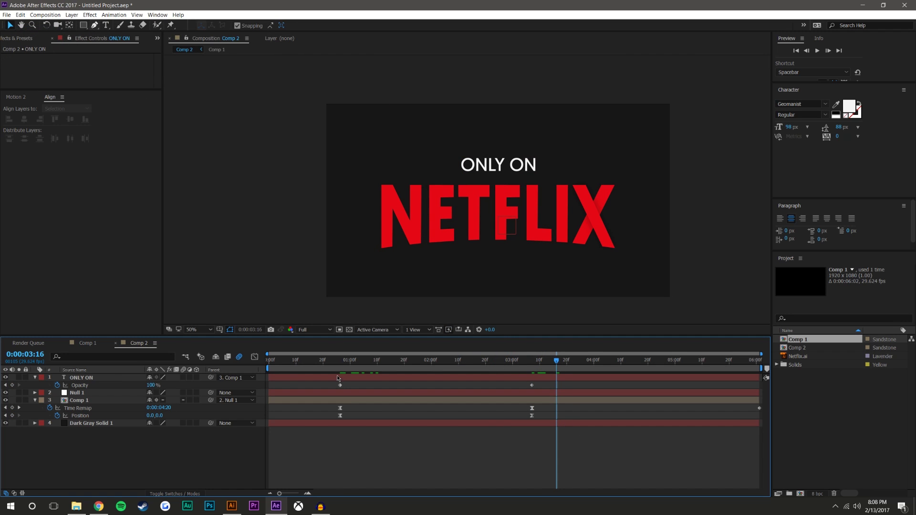
{"action": "left_click_drag", "start_coordinate": [319, 362], "coordinate": [267, 362]}
{"action": "left_click", "coordinate": [817, 51]}
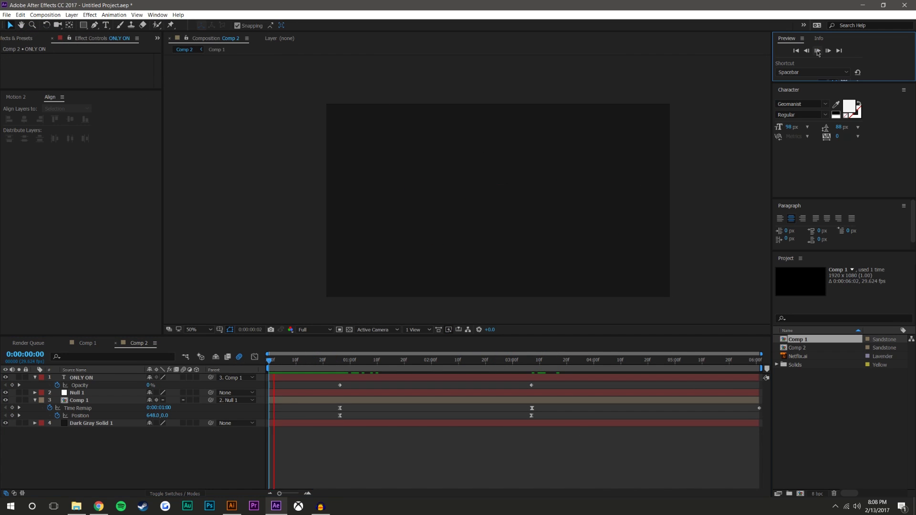